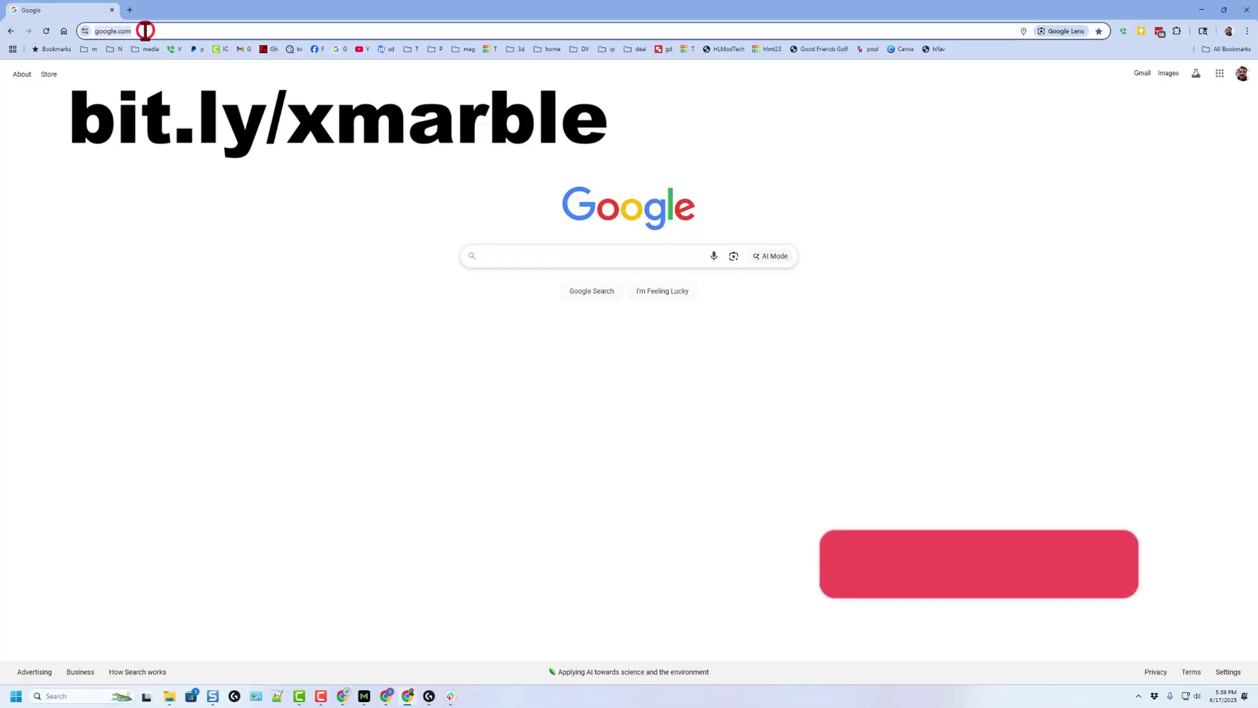
Go to bit.ly/xmarble in Chrome to reach the Sim Lab Marble Climbing Machine page
text(b)
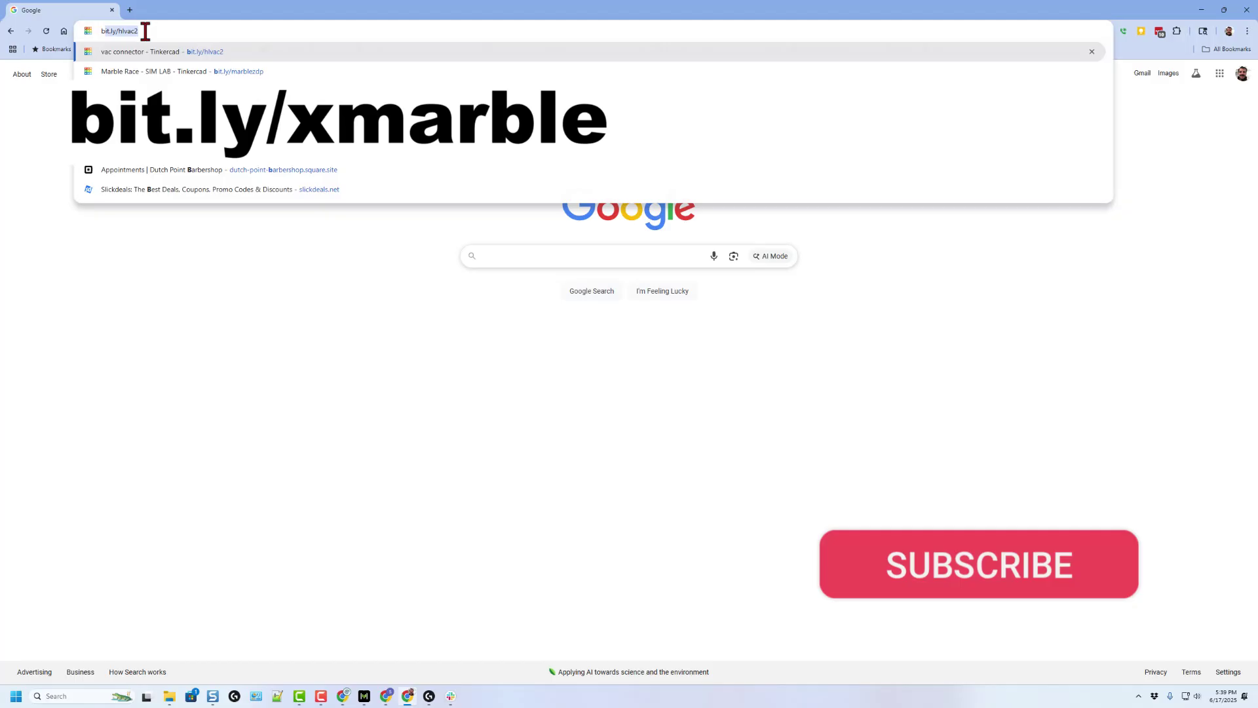
text(it.ly/)
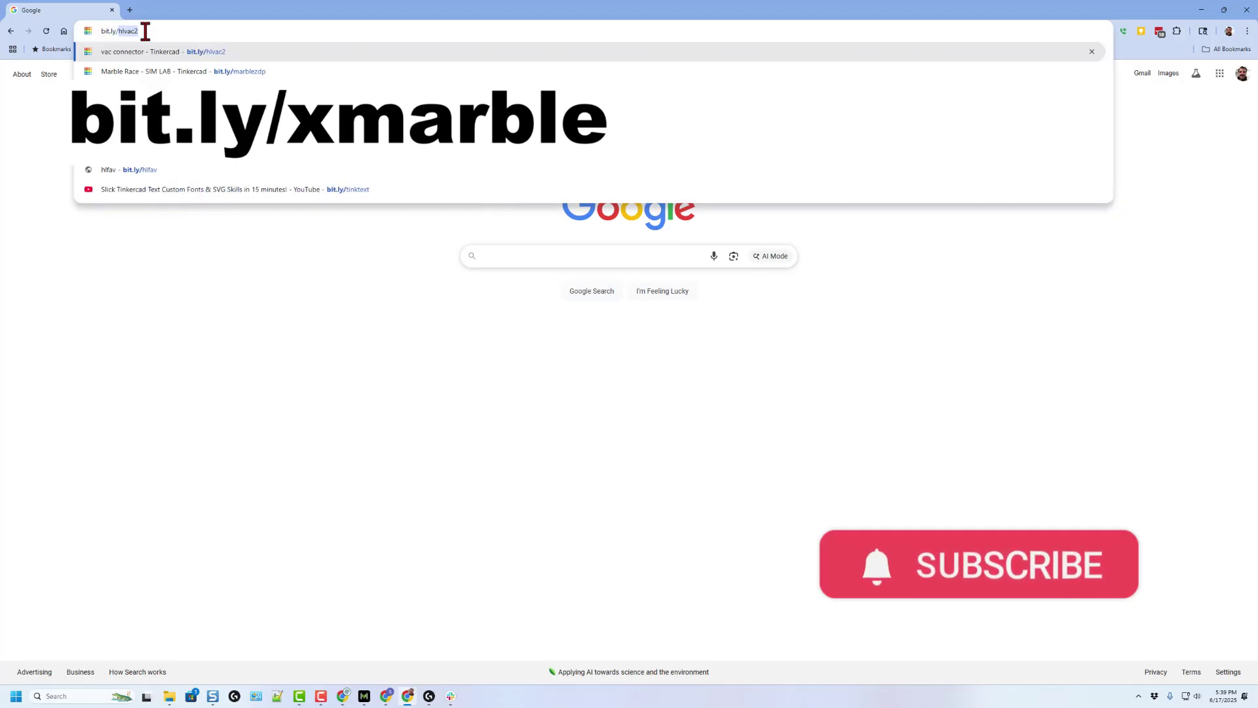
text(x)
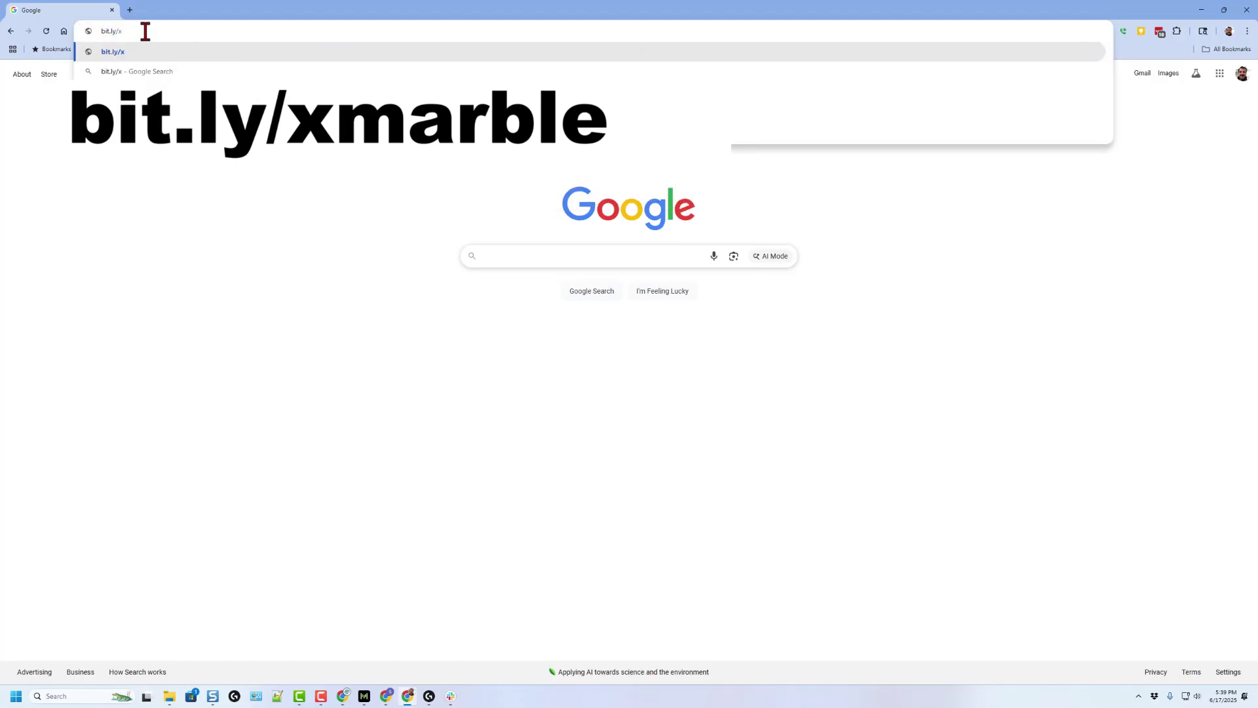
text(marble)
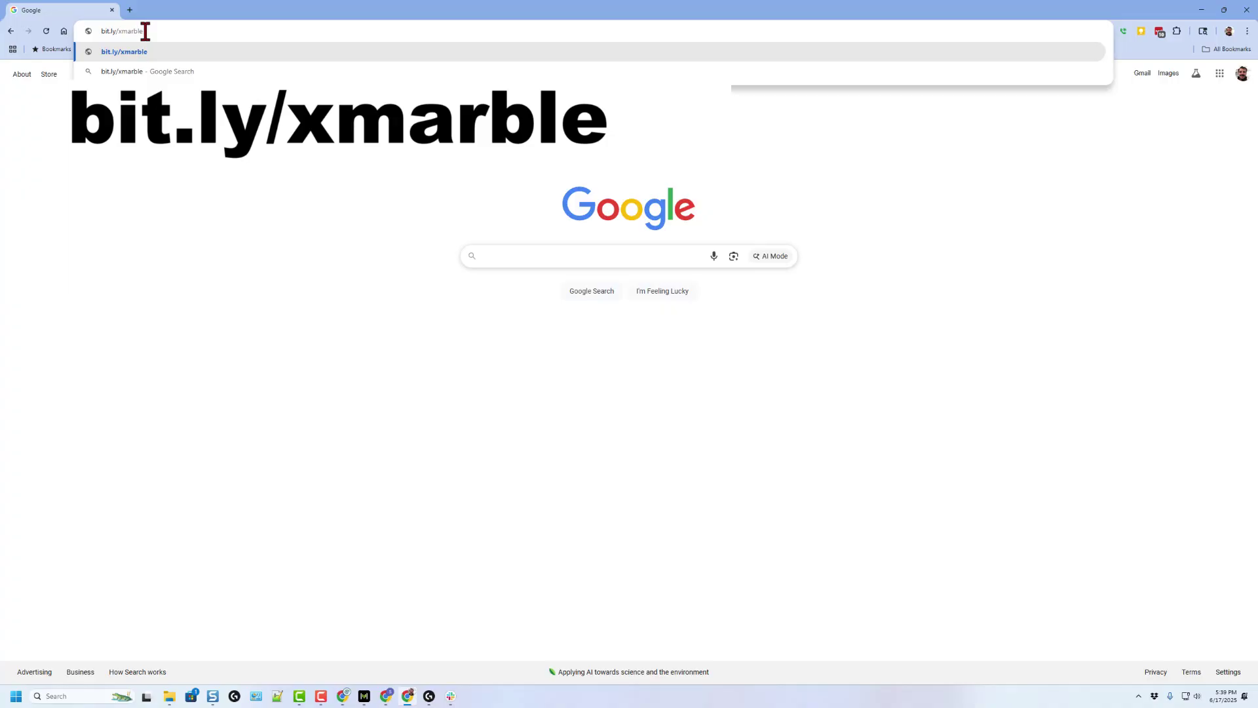
key(Return)
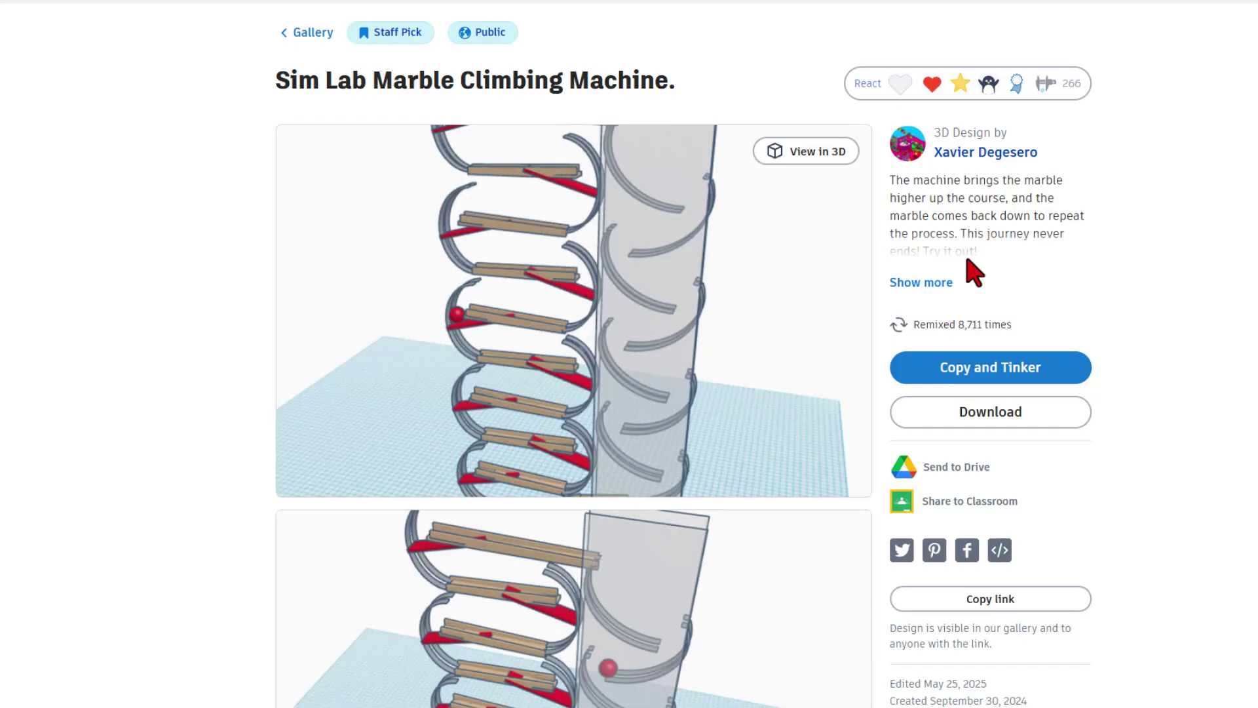
Expand the full description, react with Awesome, A+, and open a copy in the editor
click(935, 283)
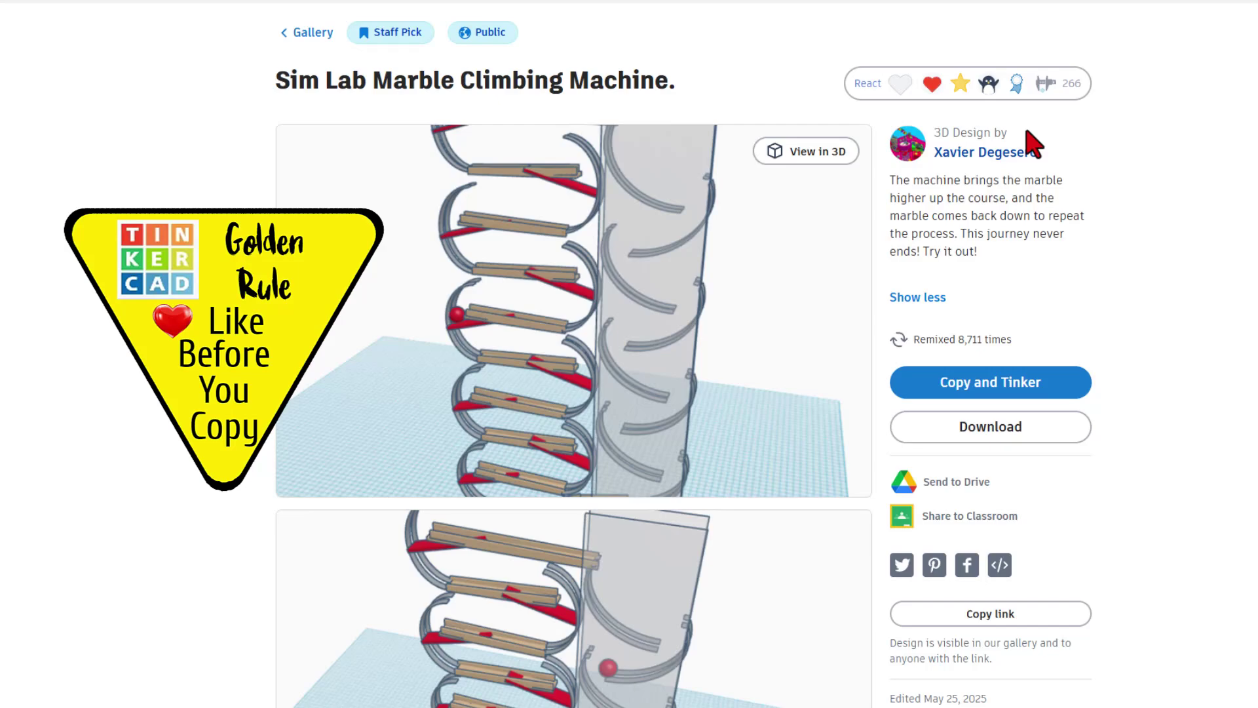
click(1023, 79)
click(1017, 168)
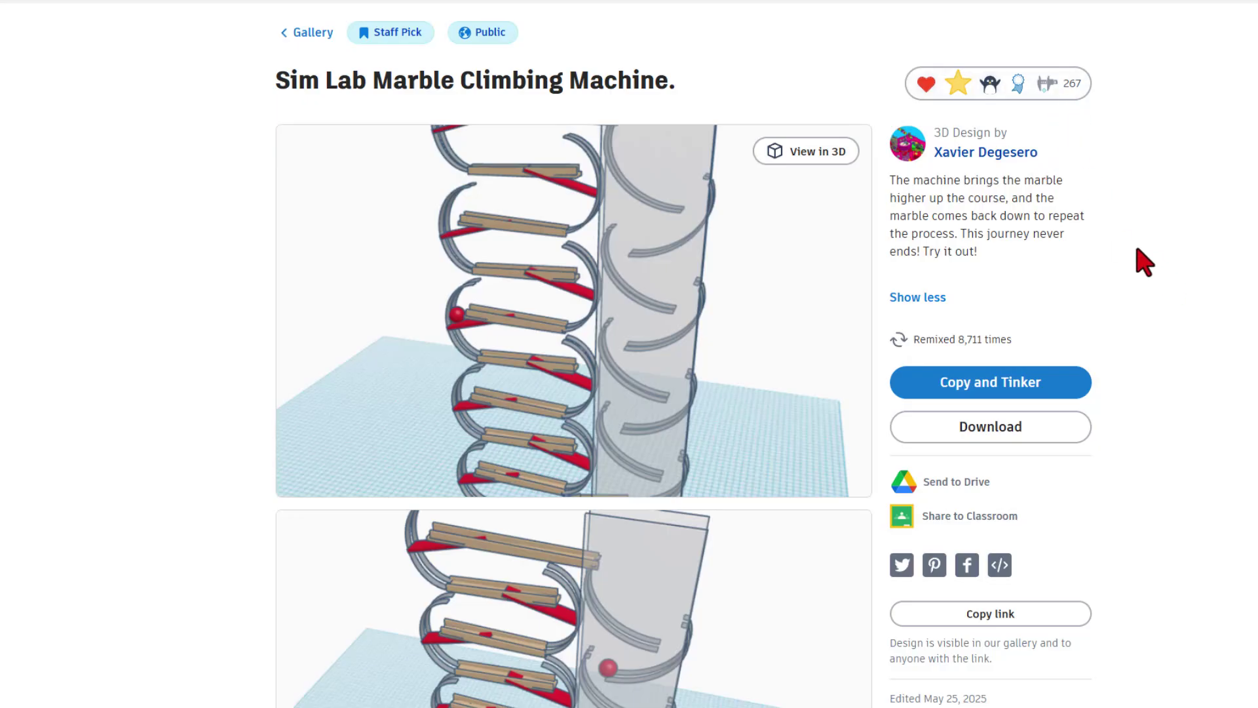
click(1044, 82)
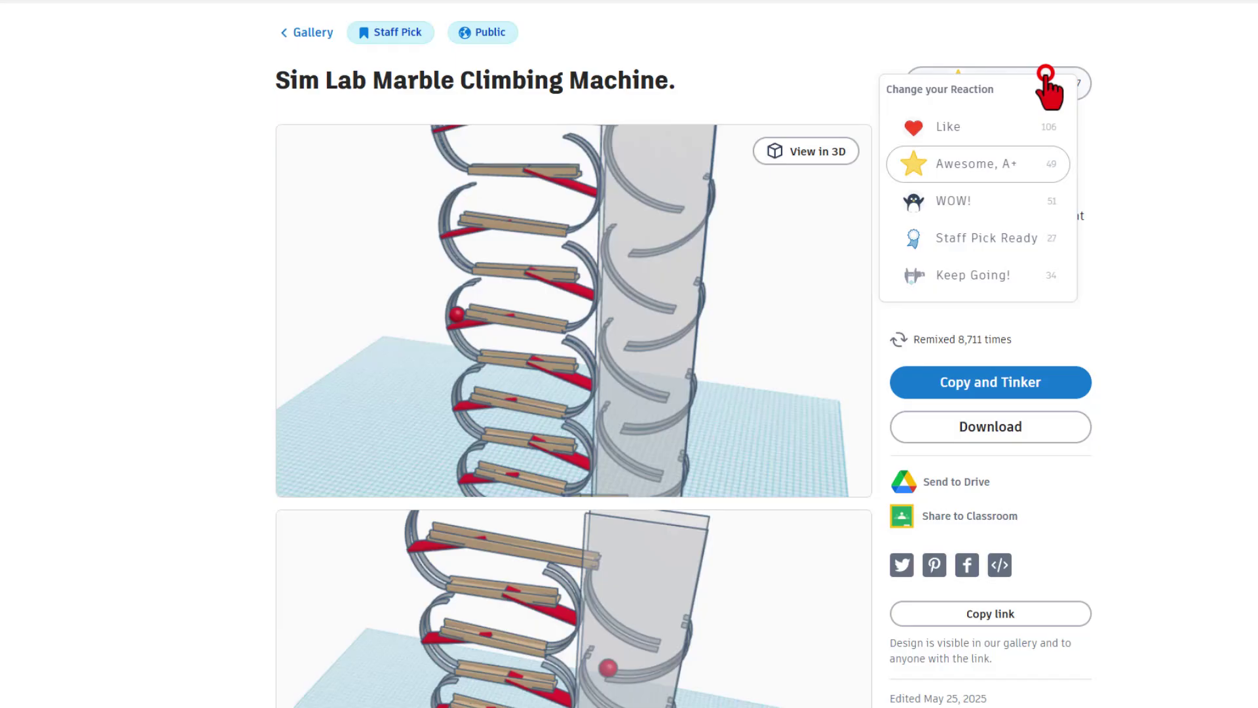
click(1029, 193)
click(1112, 165)
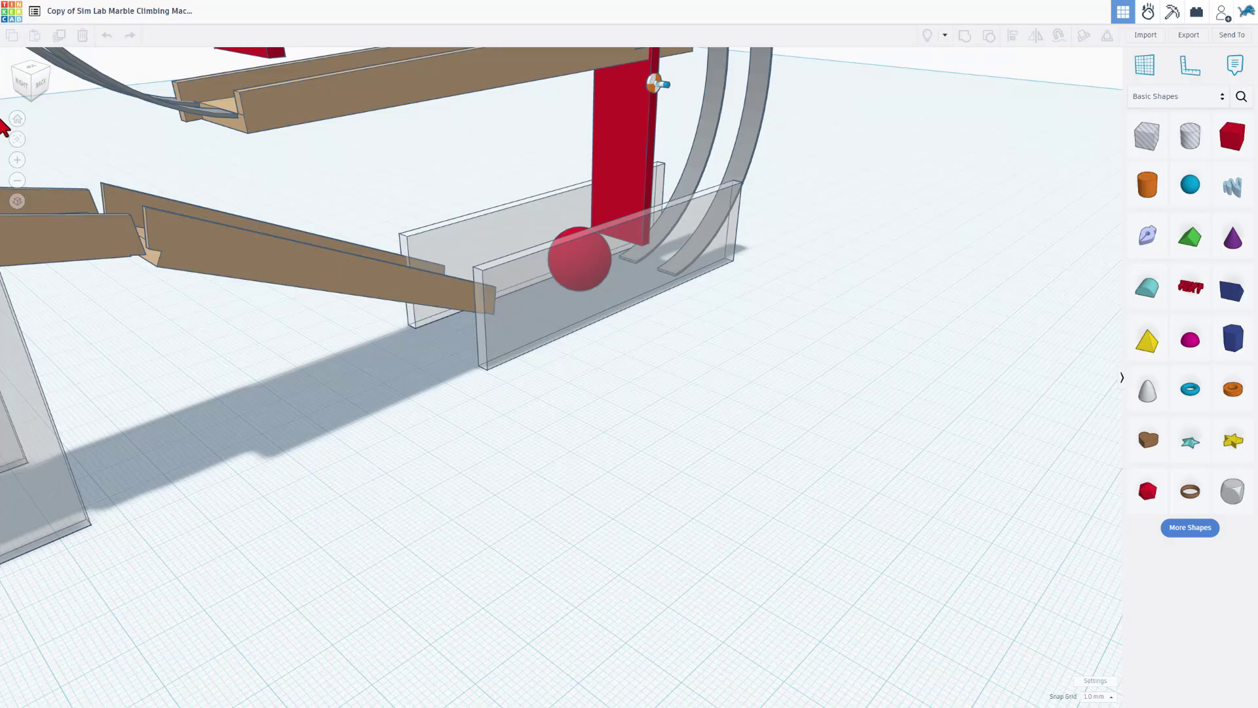
Reset to Home view, orbit to the front, and select the lower axle connector's motor settings
click(16, 118)
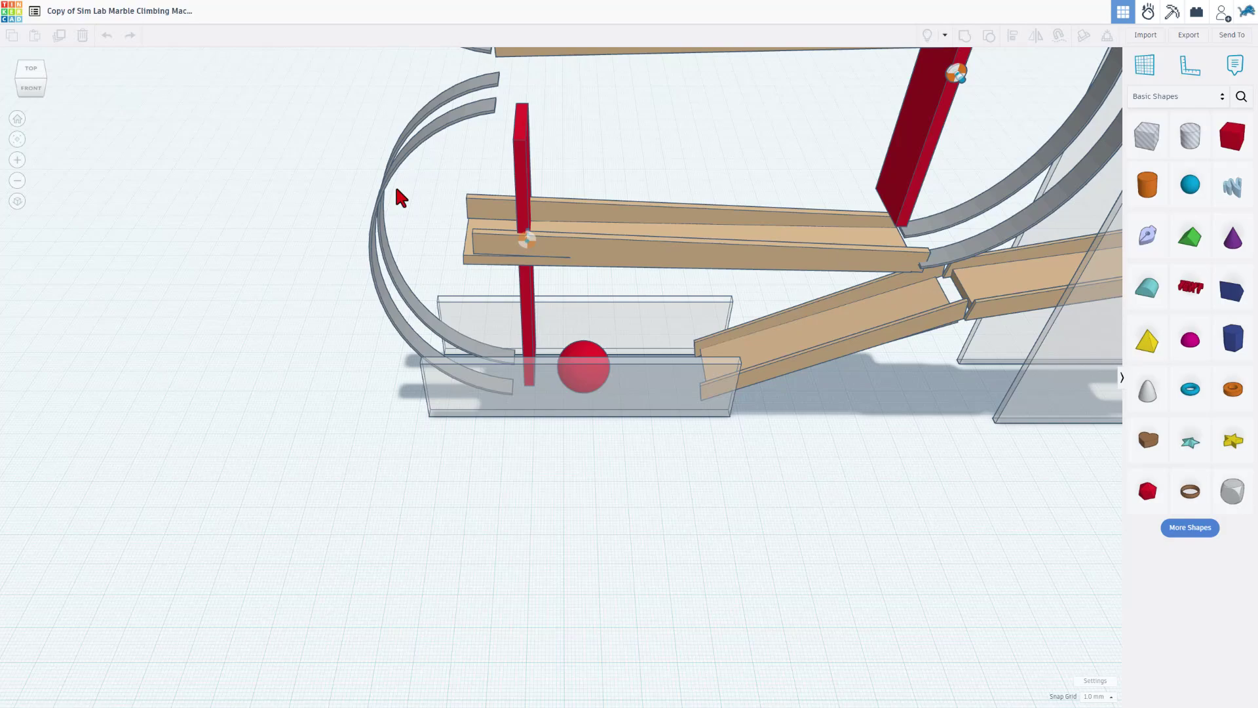
right_drag(401, 196, 438, 284)
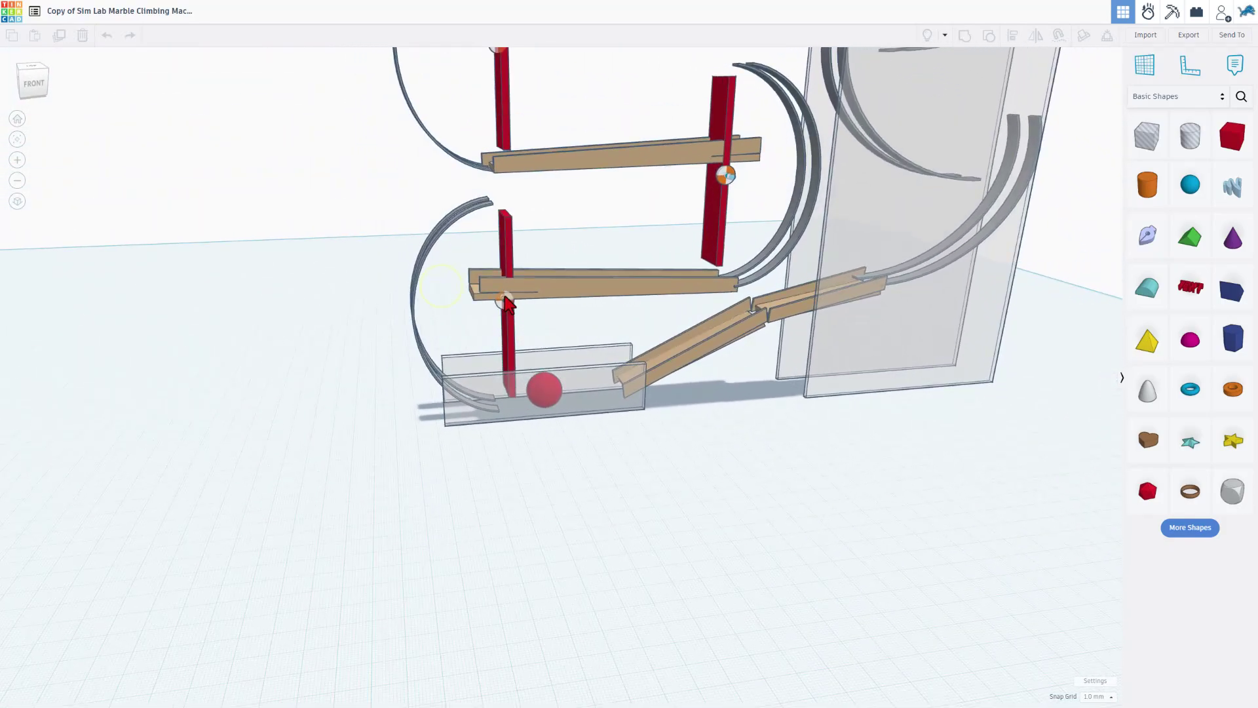
click(506, 303)
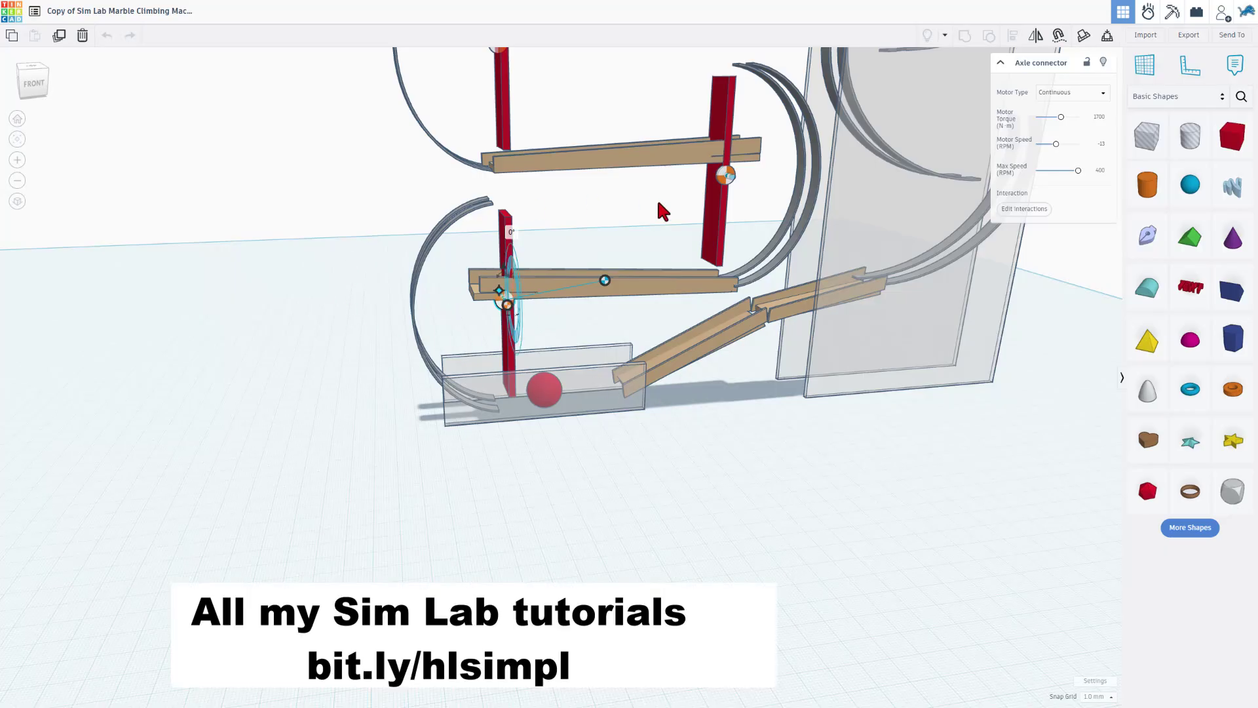
scroll(665, 215, down, 5)
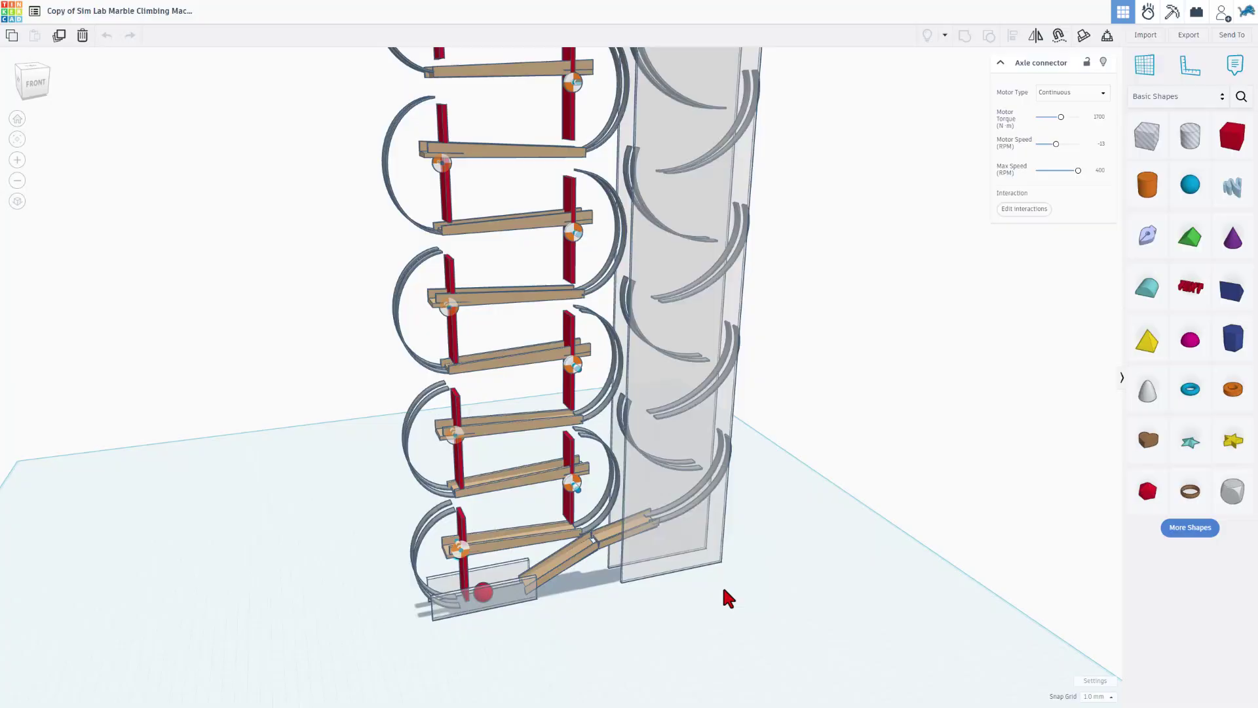
right_drag(685, 577, 916, 338)
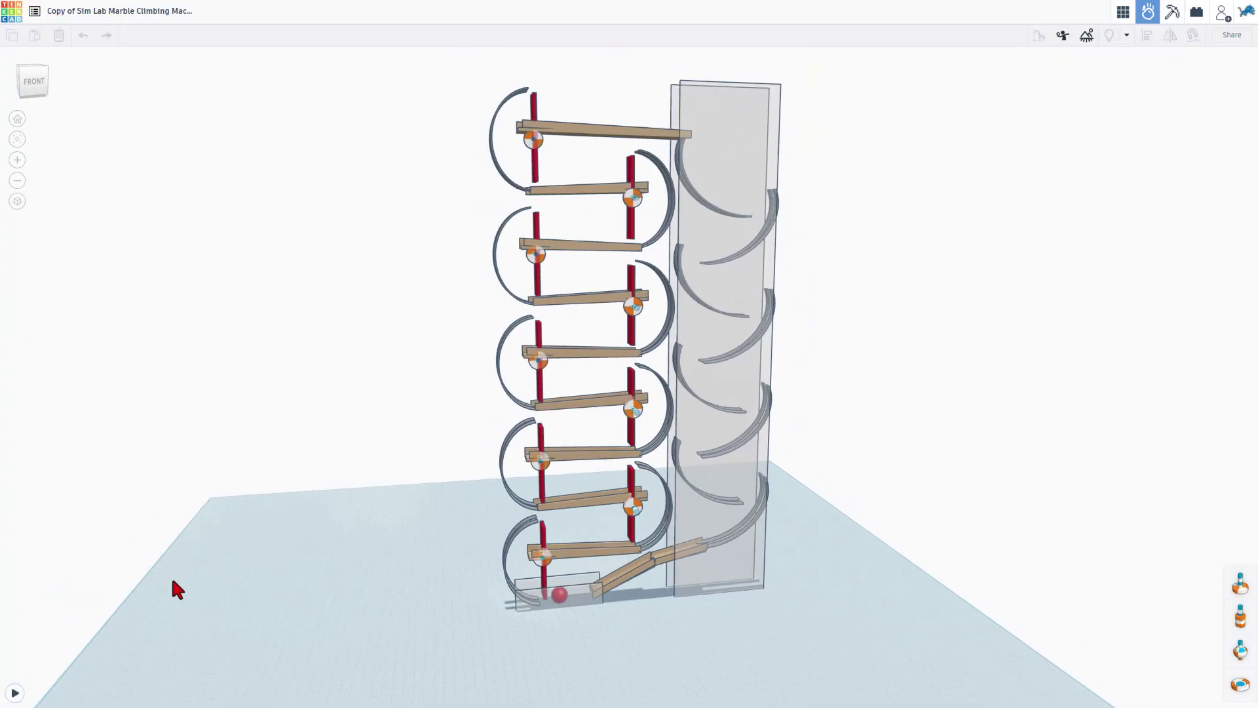
Run the simulation and zoom in to watch the marble climb the paddles
click(15, 692)
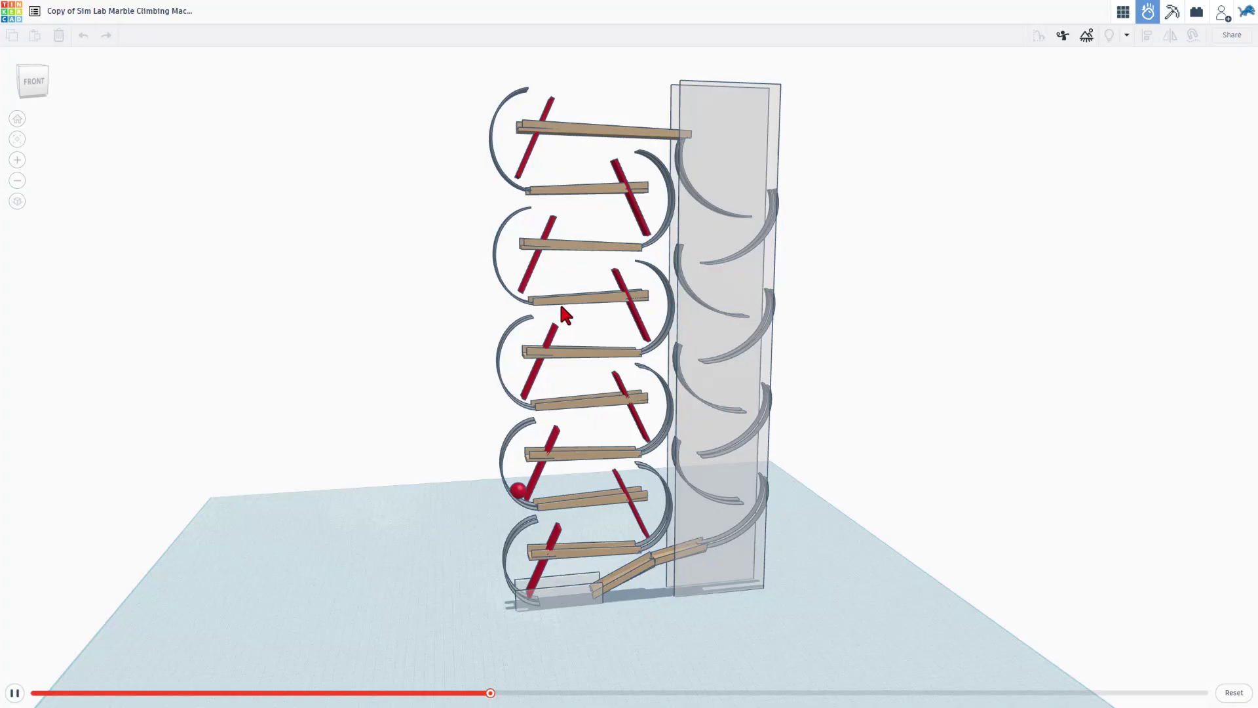
scroll(580, 431, up, 2)
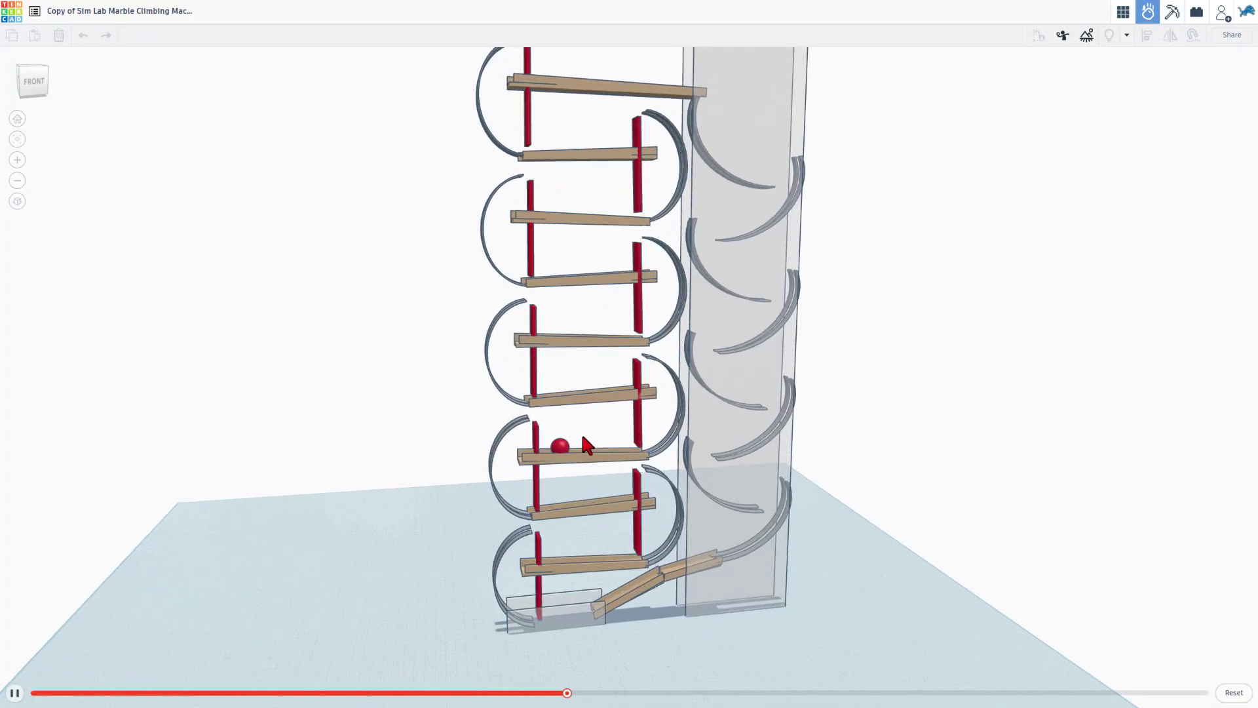
scroll(581, 431, up, 1)
scroll(581, 429, up, 1)
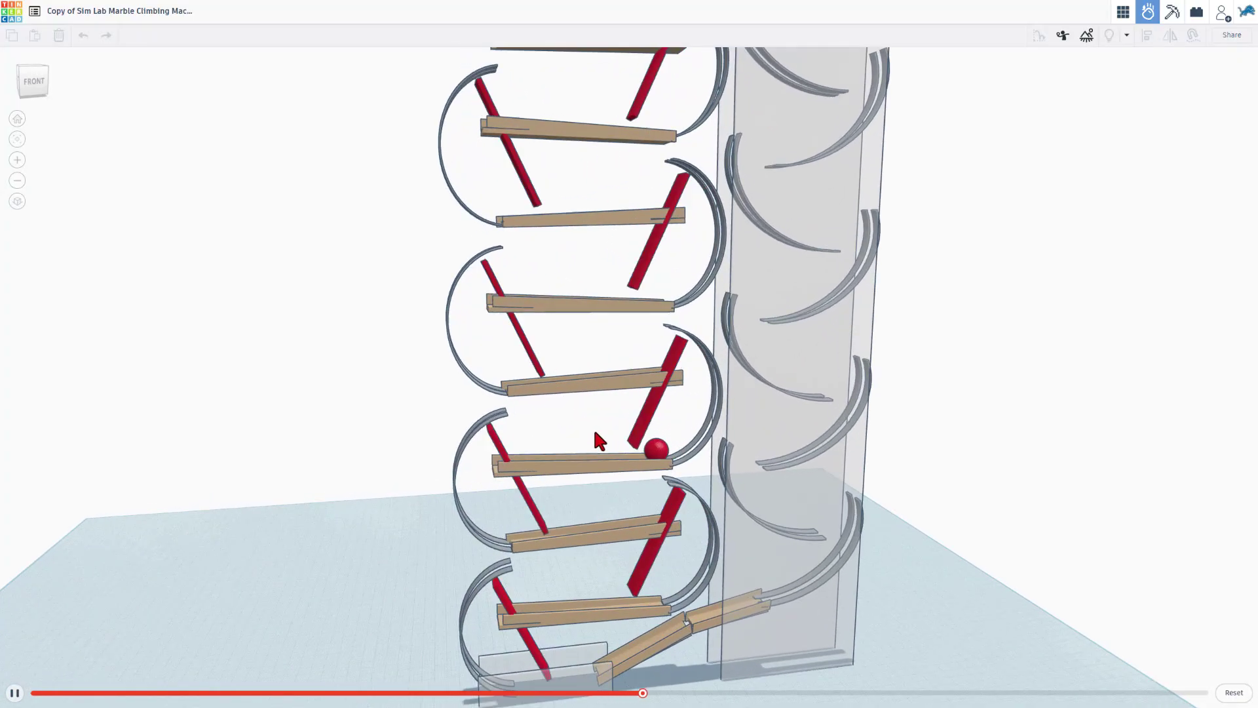
scroll(596, 424, up, 2)
scroll(606, 393, up, 1)
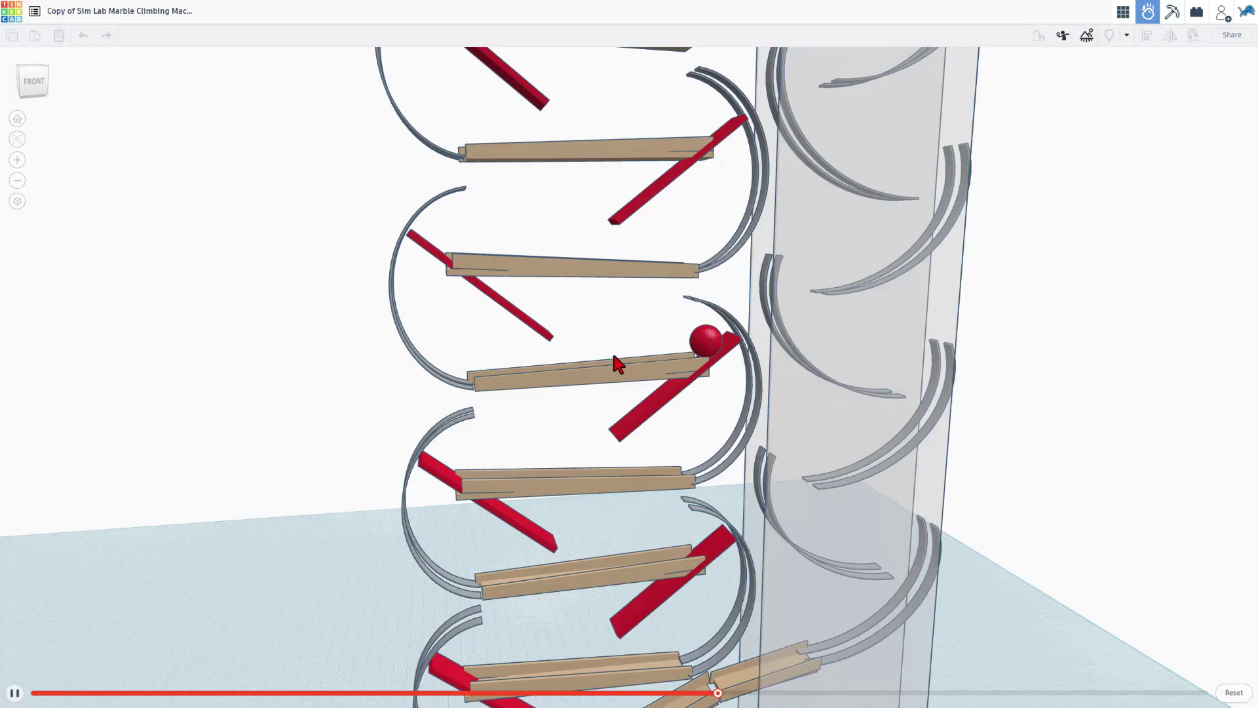
scroll(609, 341, up, 1)
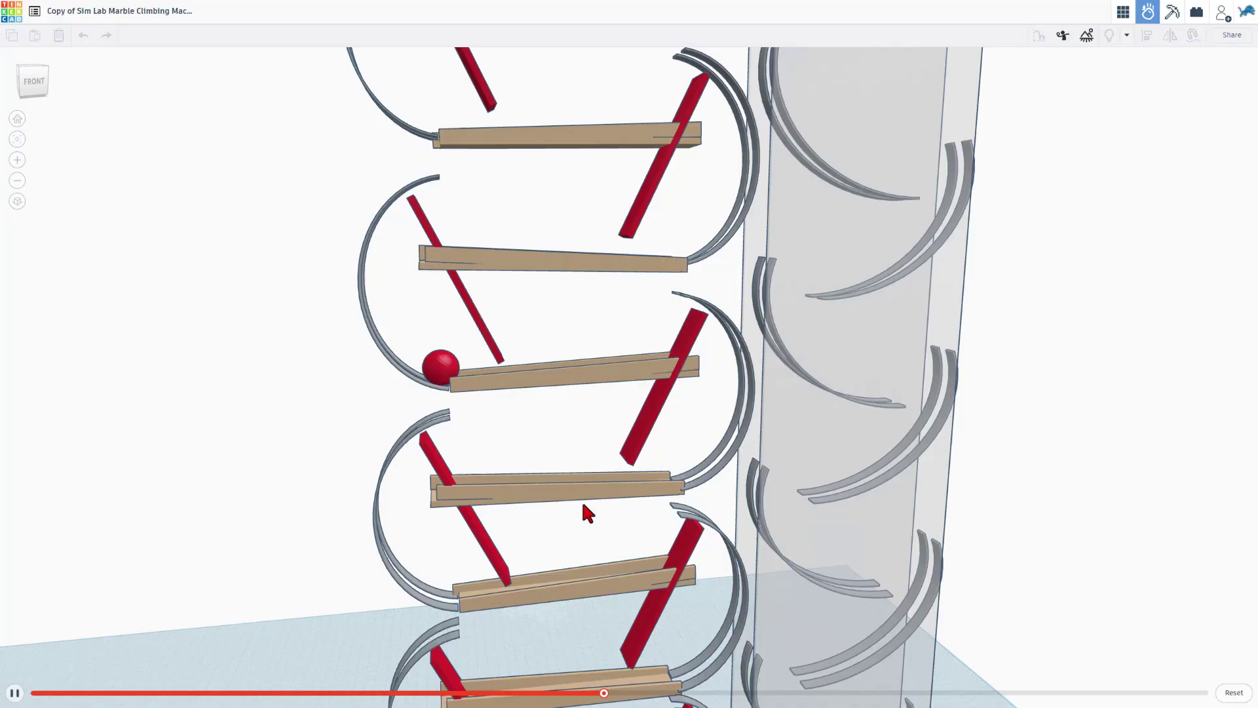
scroll(583, 517, down, 2)
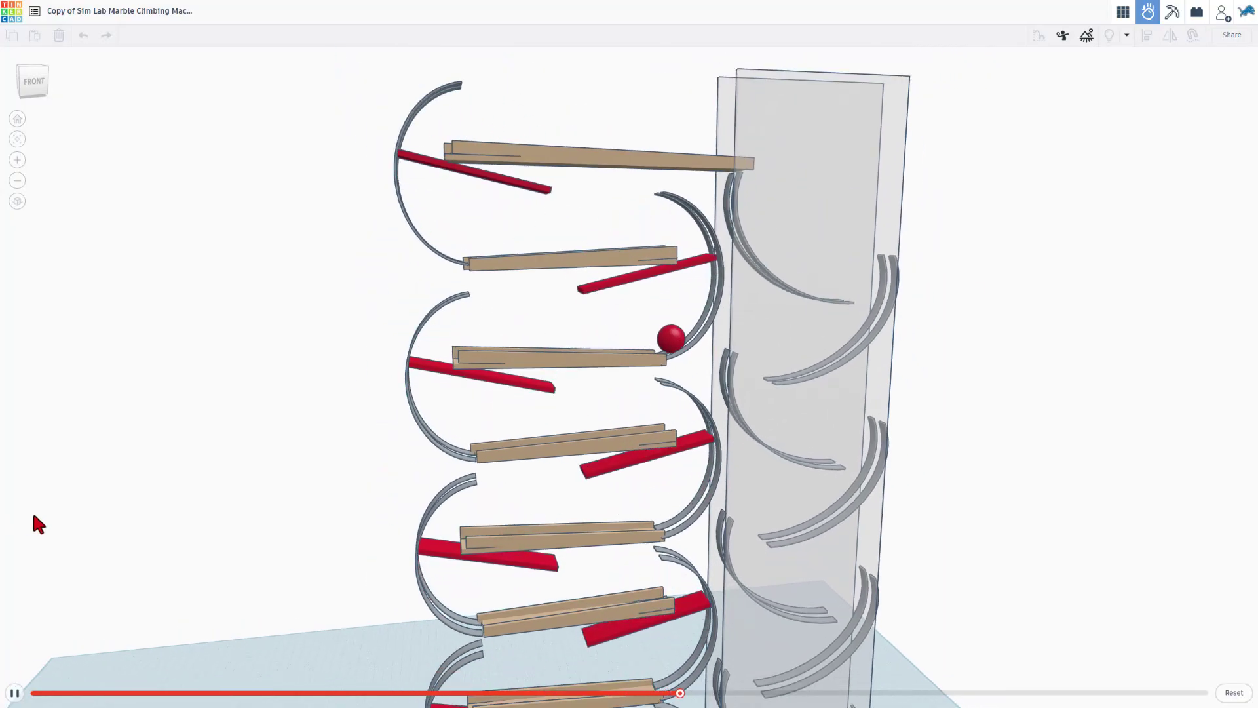
Pause the simulation, scrub back through the timeline, and reset it
click(15, 693)
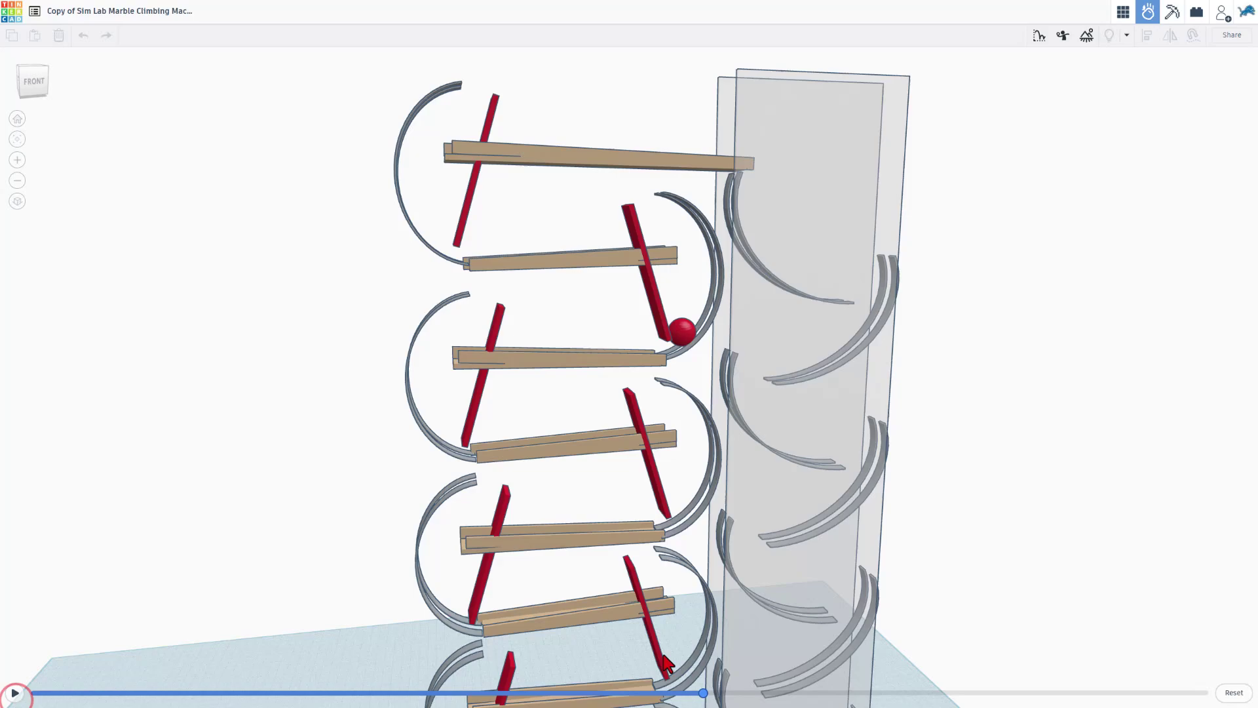
drag(706, 695, 483, 693)
click(1233, 693)
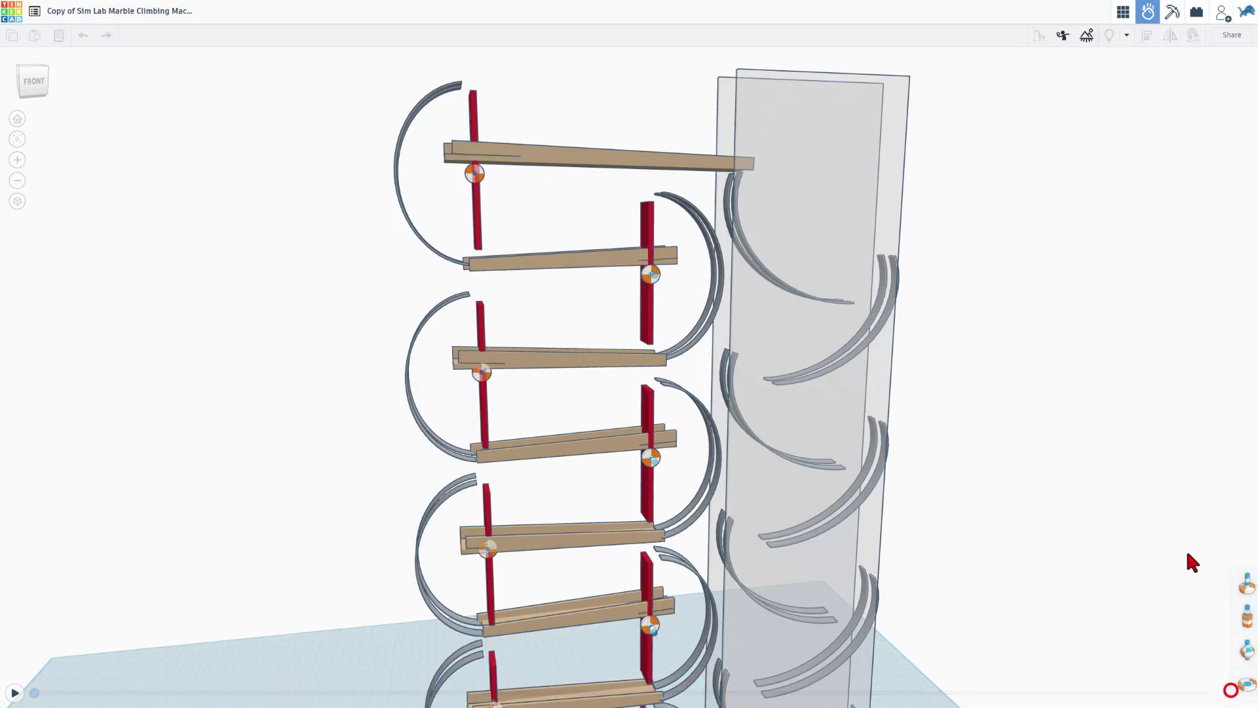
Back in the editor, duplicate the red marble and move the copy onto the third ramp
click(1123, 13)
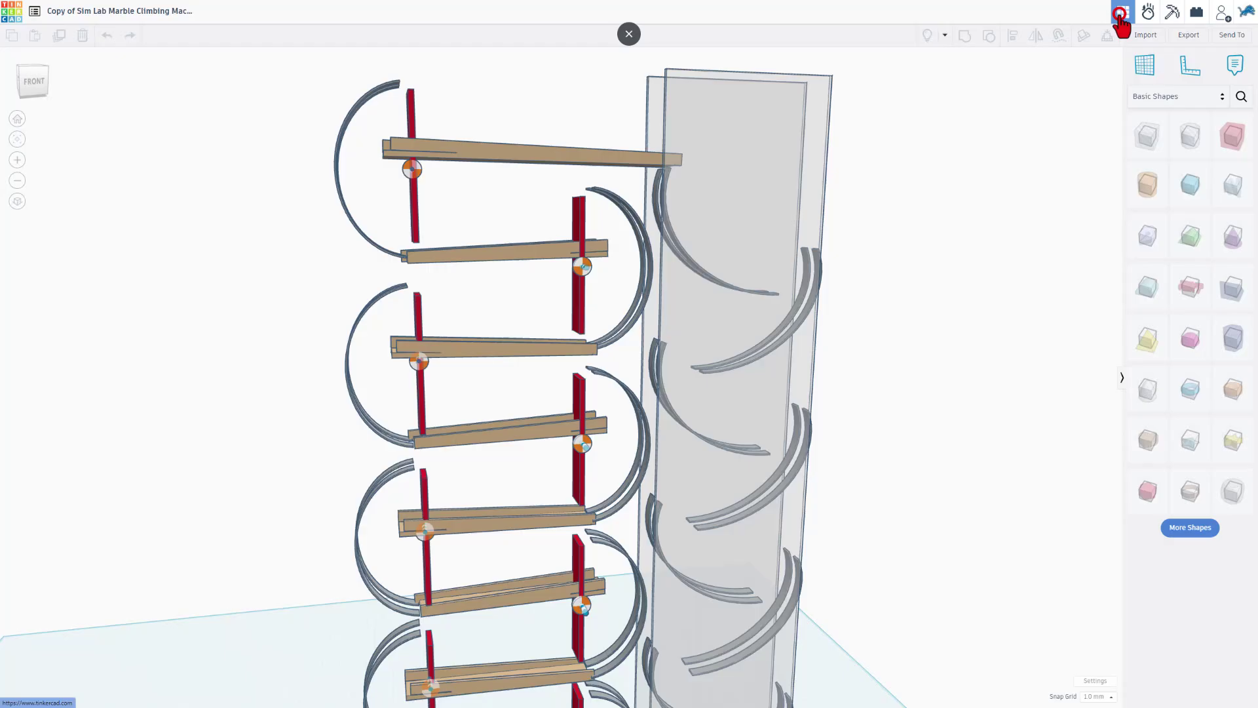
scroll(654, 305, down, 3)
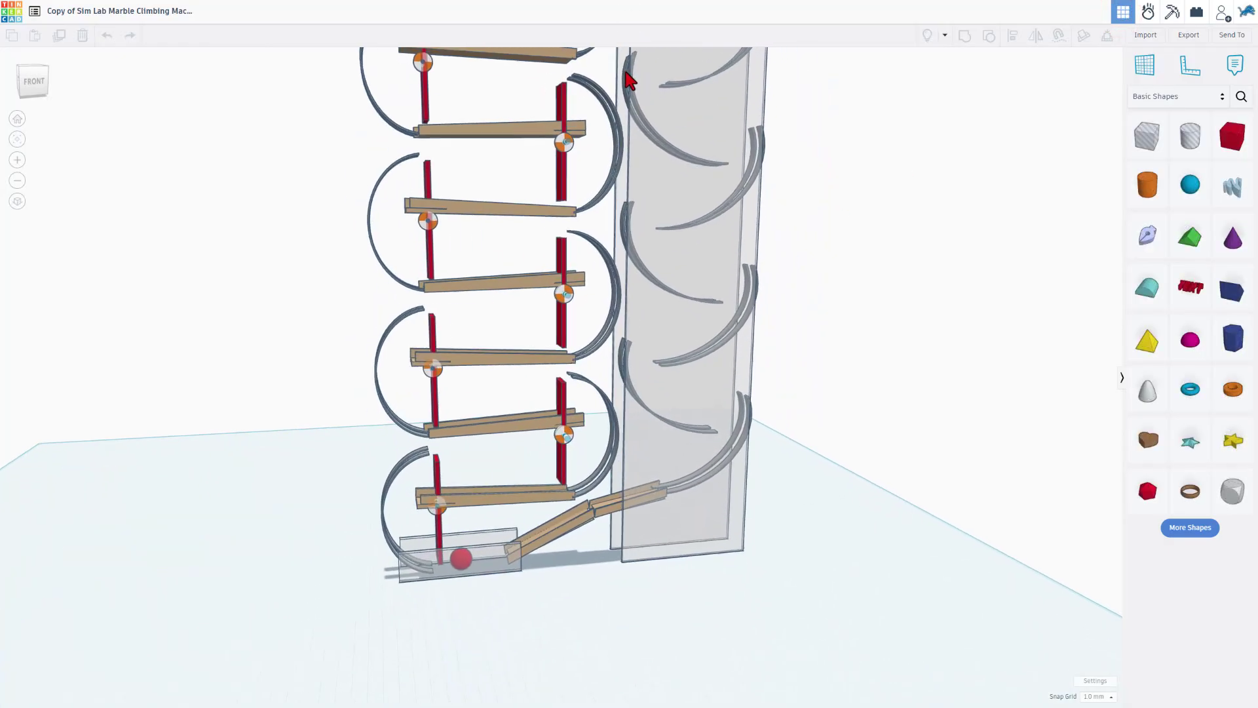
scroll(458, 577, up, 3)
right_drag(480, 576, 475, 544)
click(476, 543)
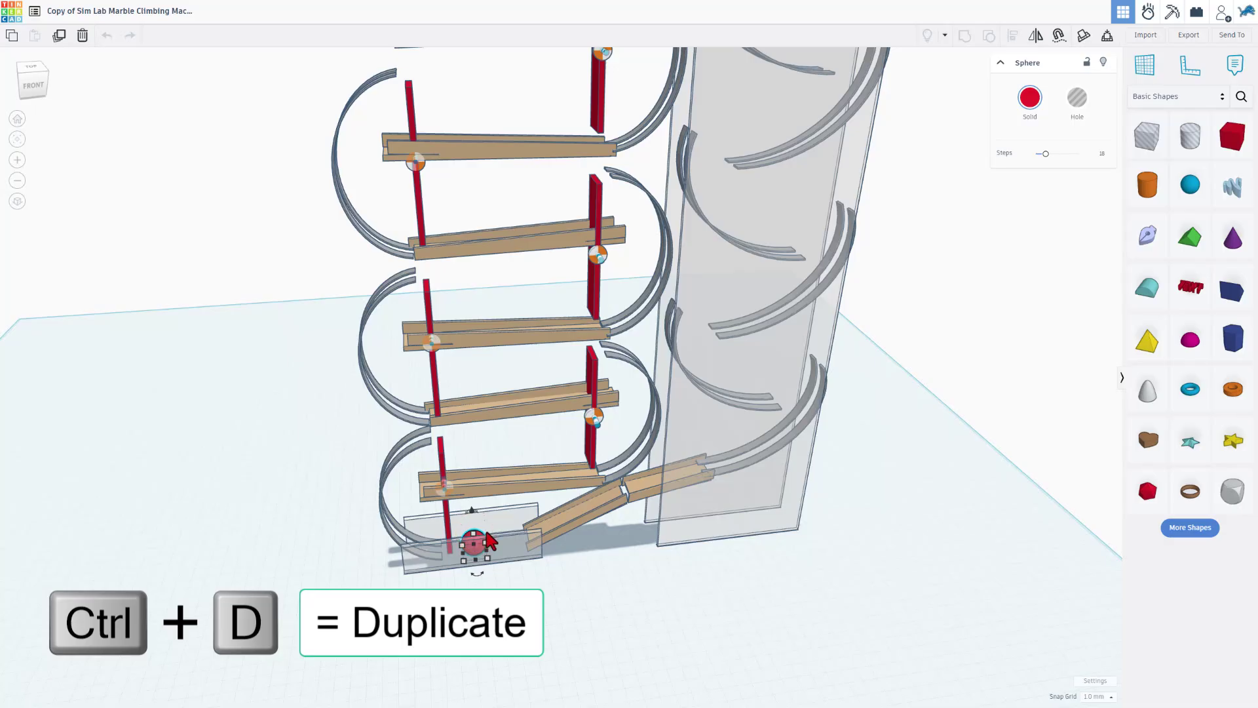
key(ctrl+d)
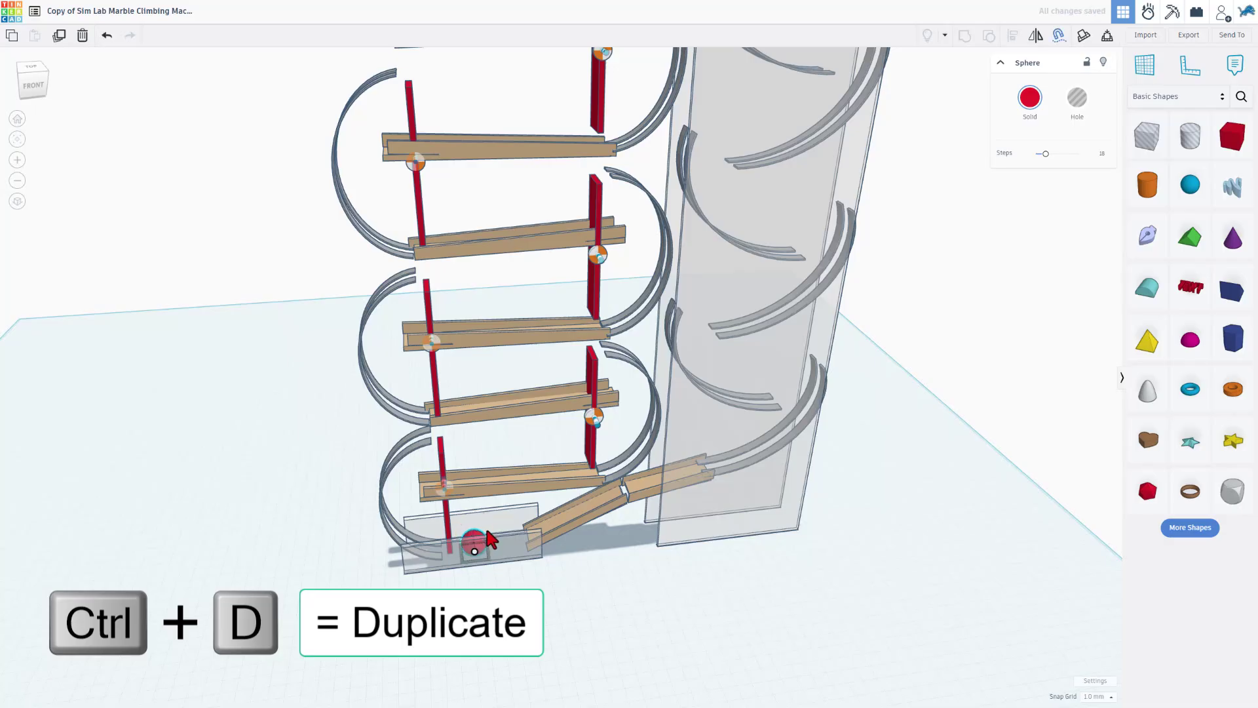
drag(475, 551, 529, 404)
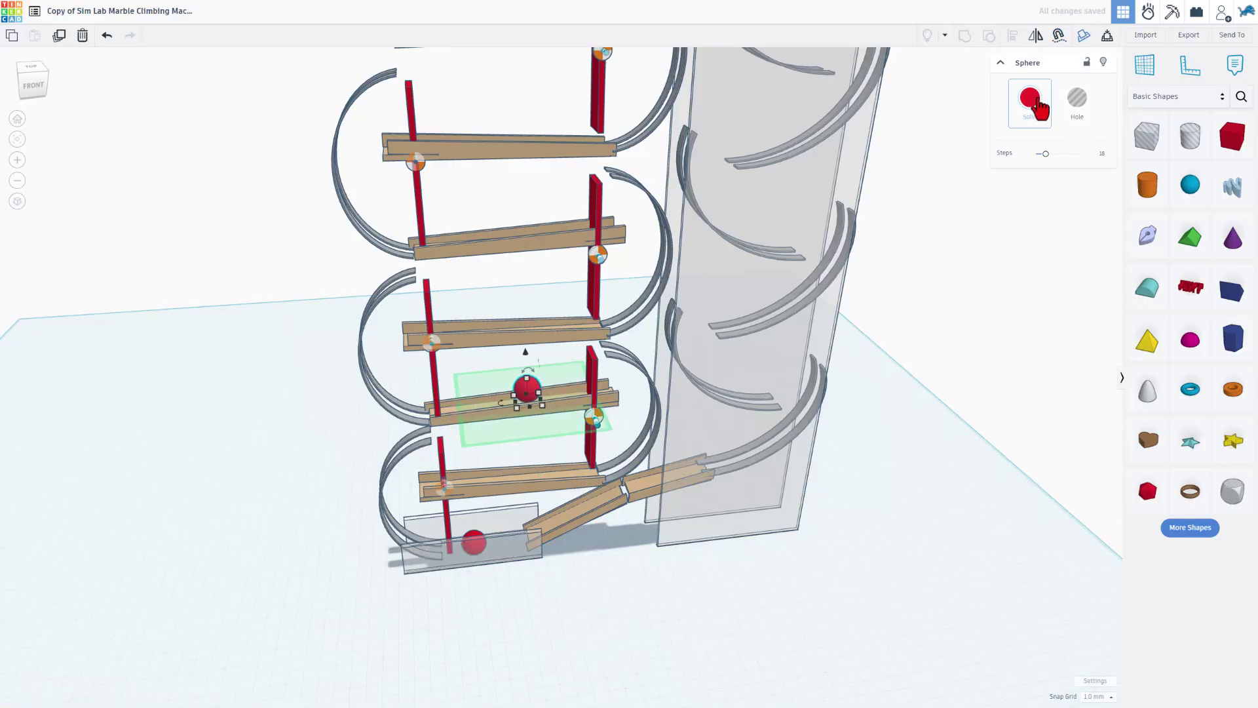
Colour the copied marble green and slide it left along the upper ramp
click(1036, 99)
click(981, 202)
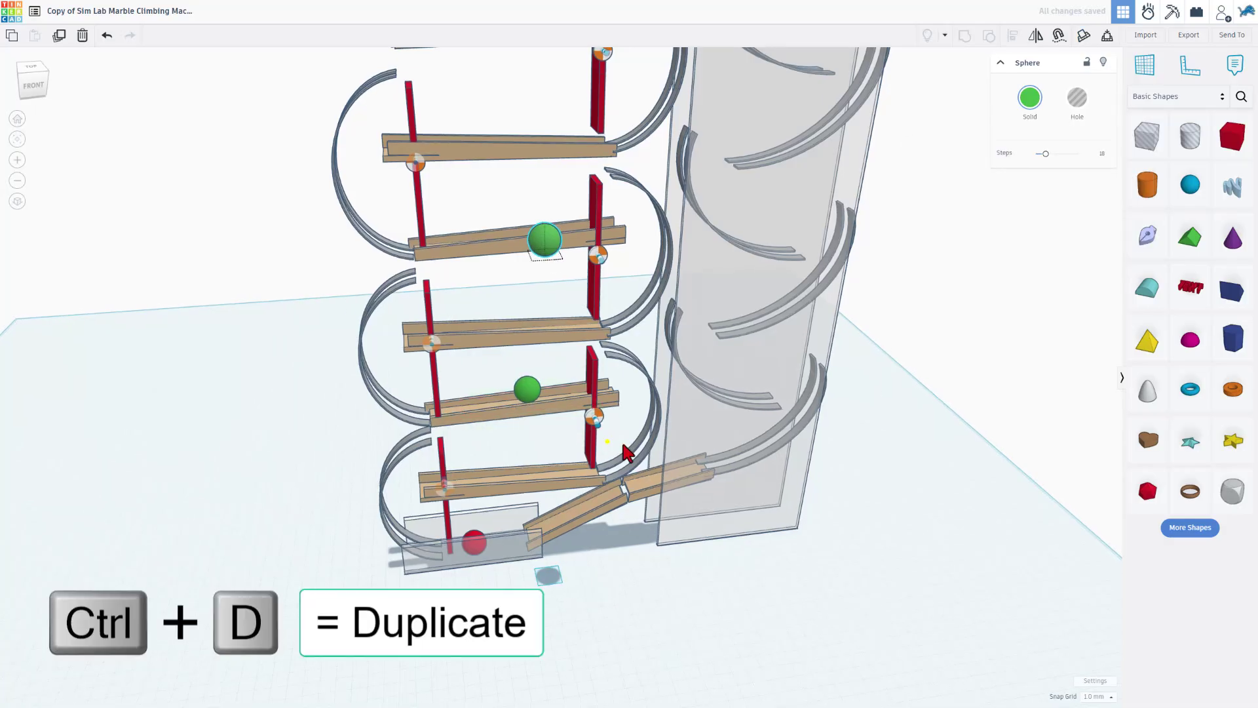
right_drag(607, 441, 721, 452)
key(c)
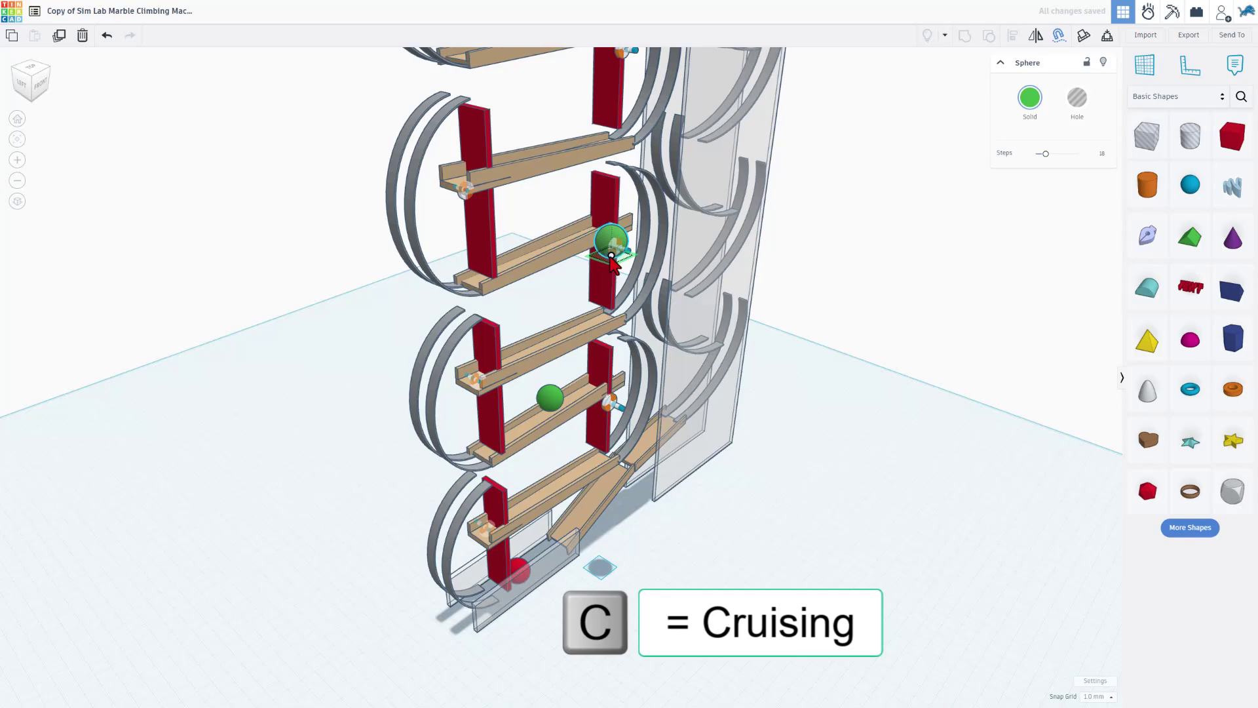
drag(619, 262, 552, 248)
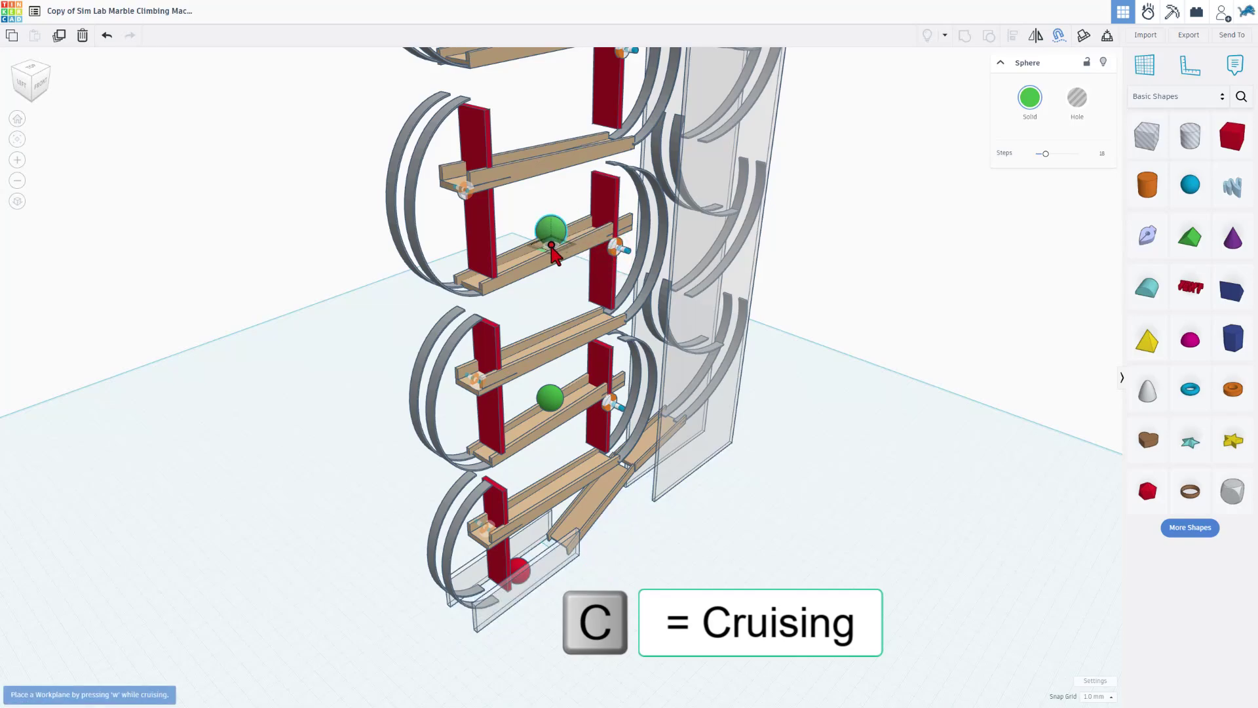
key(w)
right_drag(550, 289, 549, 345)
click(408, 374)
Adjust the top and lower green spheres' positions along their chutes
scroll(408, 374, up, 5)
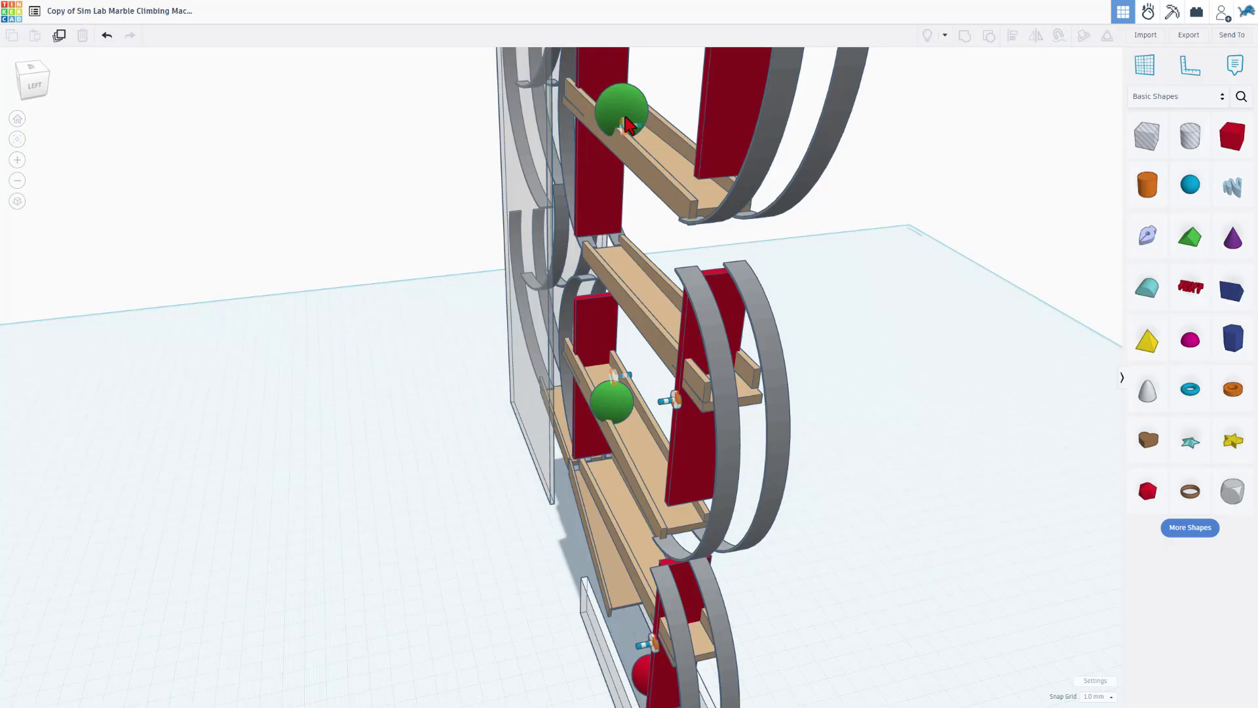
click(626, 124)
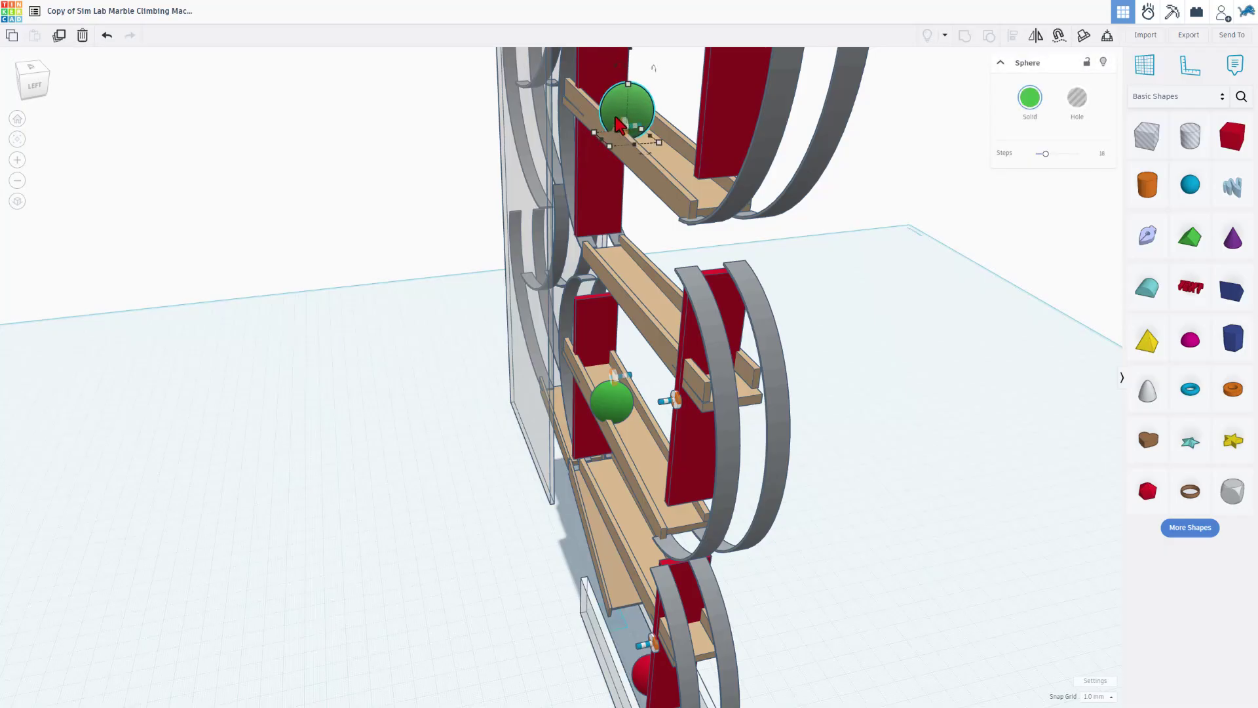
drag(618, 123, 629, 122)
drag(621, 429, 621, 418)
scroll(621, 418, down, 6)
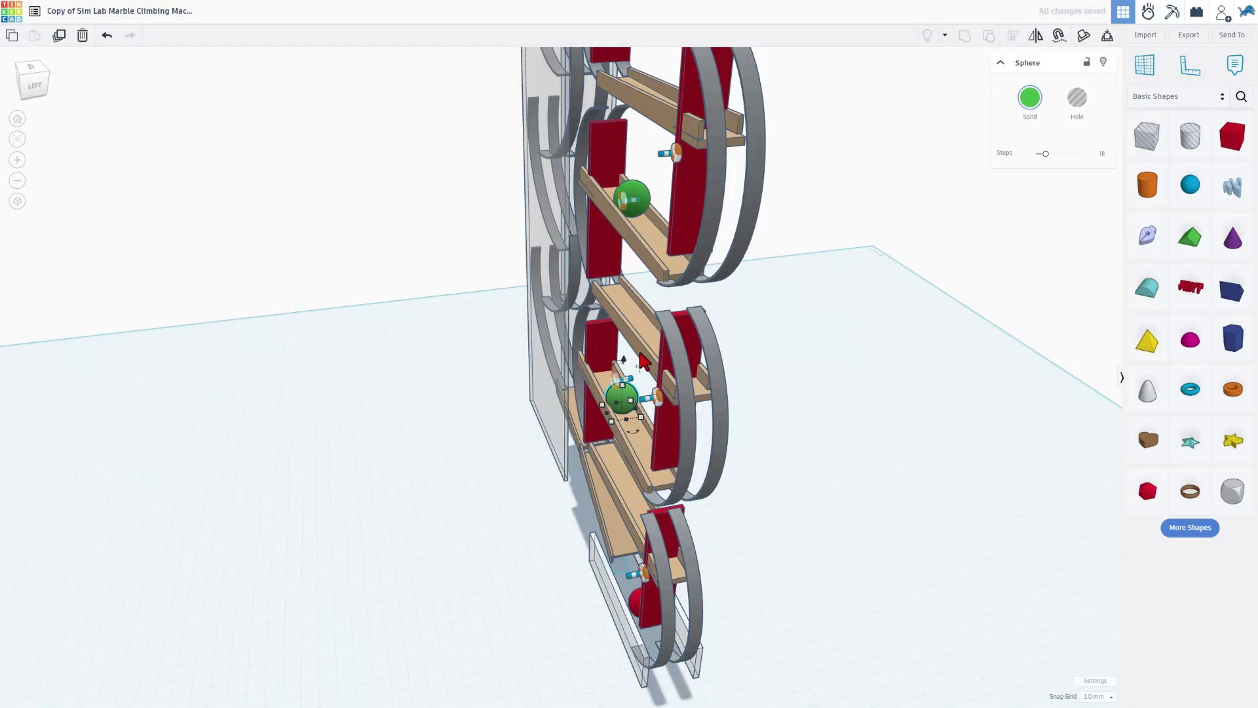
right_drag(623, 344, 644, 396)
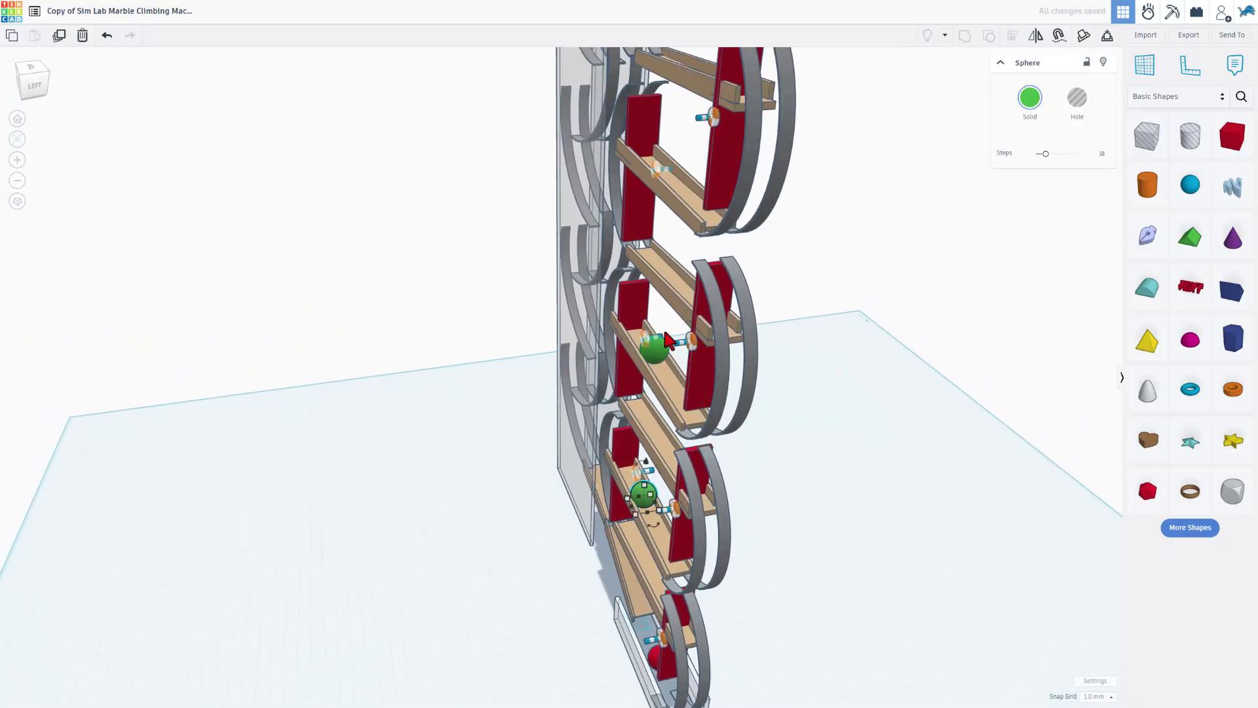
Turn the upper green sphere magenta and raise it onto a higher ramp
click(666, 339)
right_drag(662, 295, 627, 308)
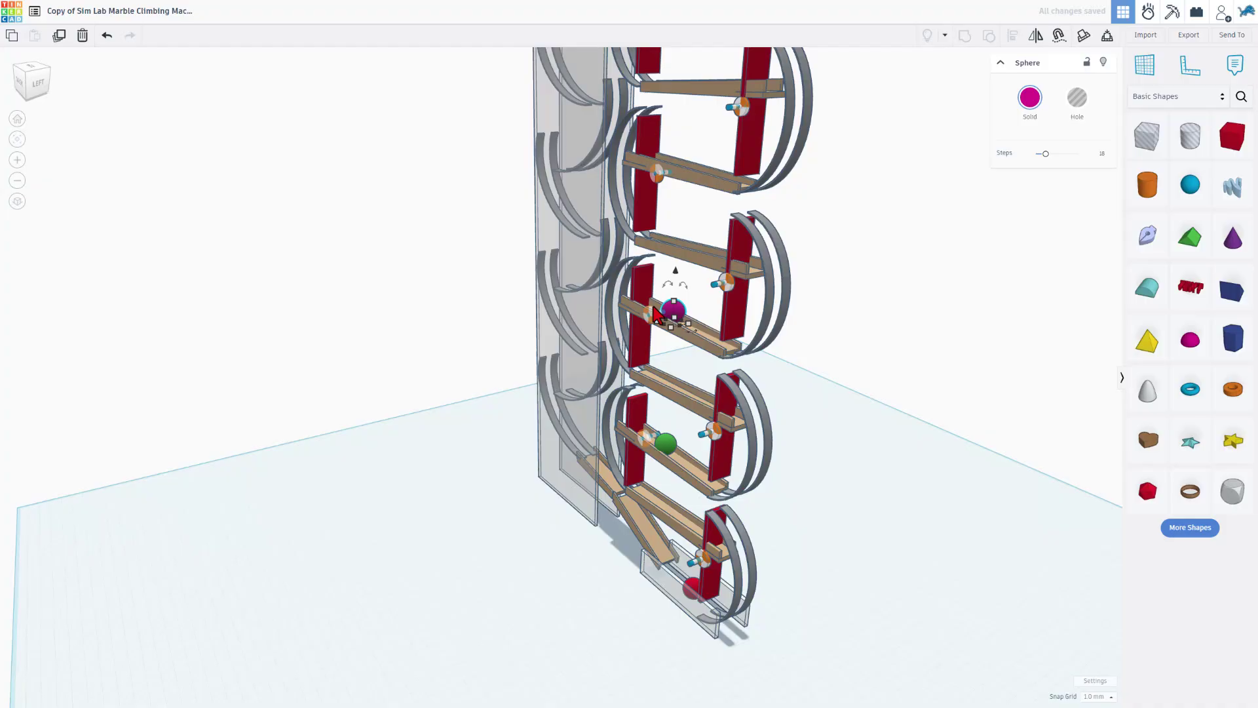
drag(677, 276, 702, 118)
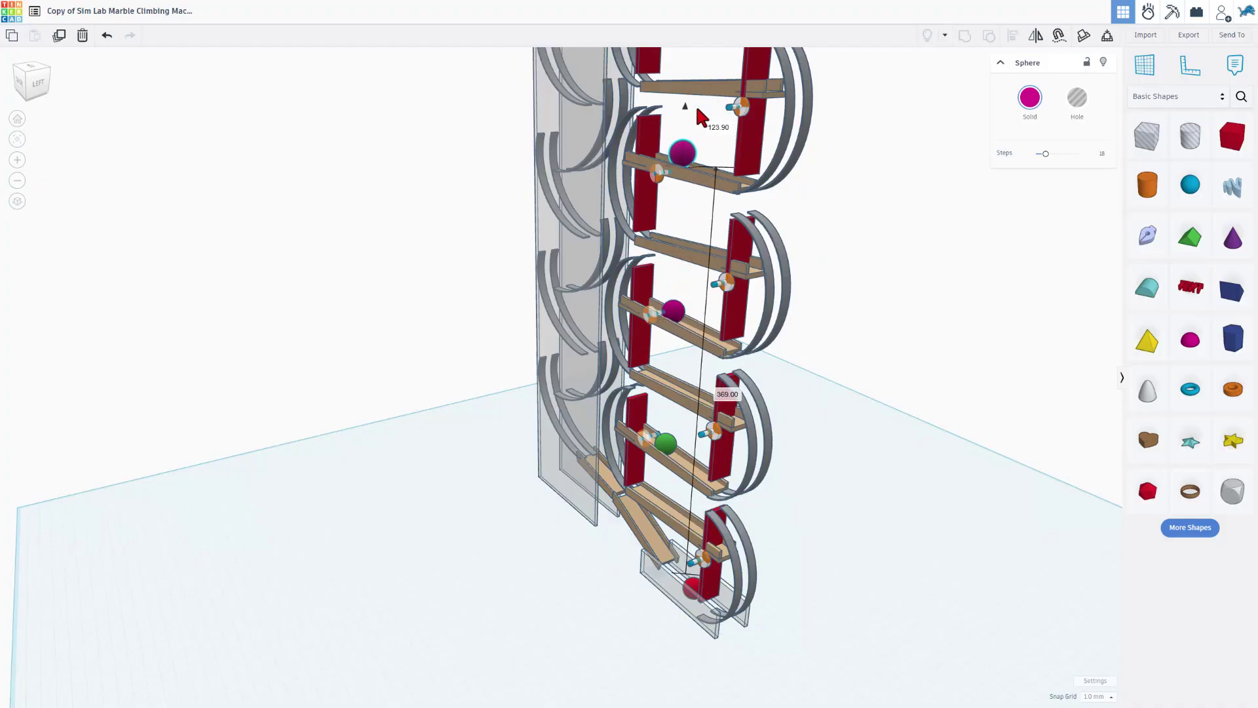
right_drag(791, 202, 1045, 244)
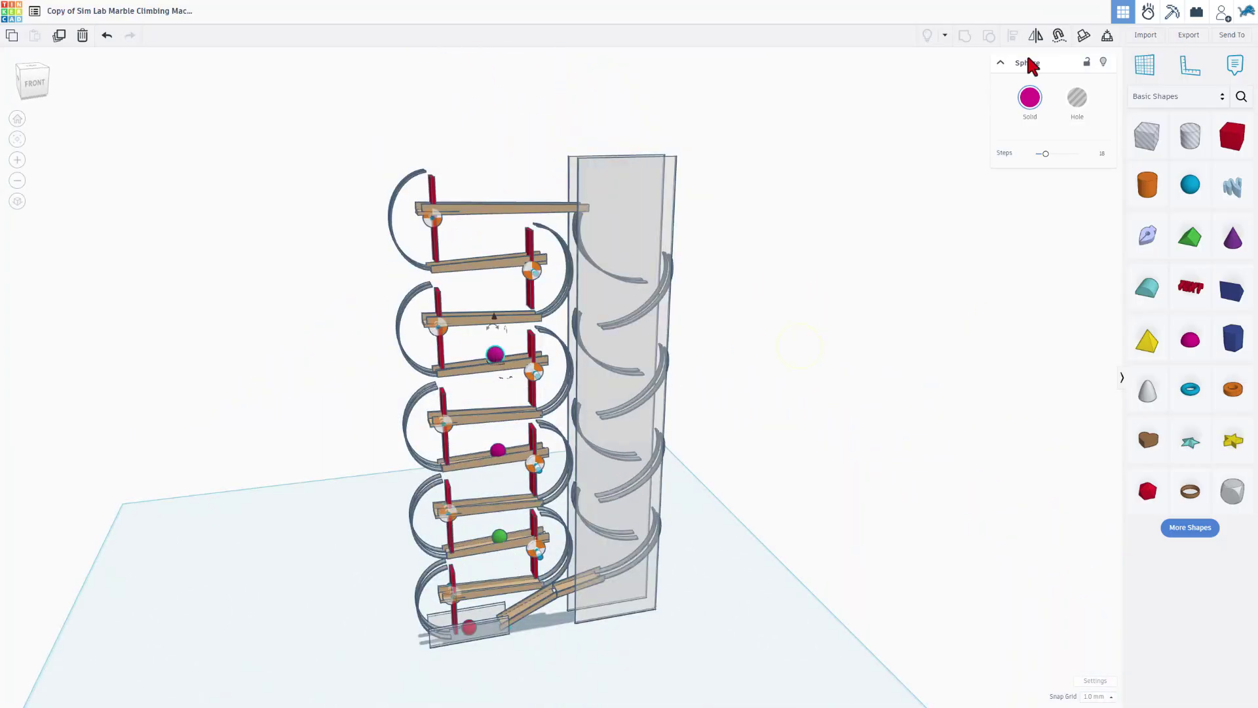
click(1145, 16)
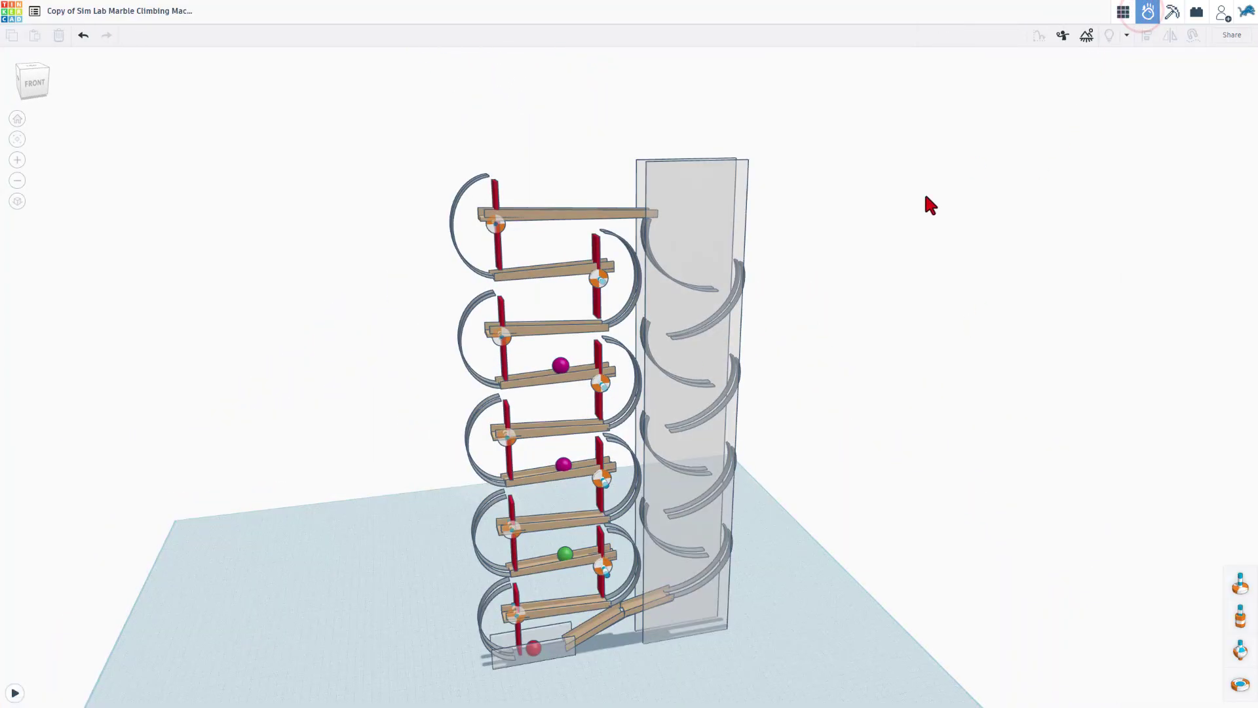
click(15, 692)
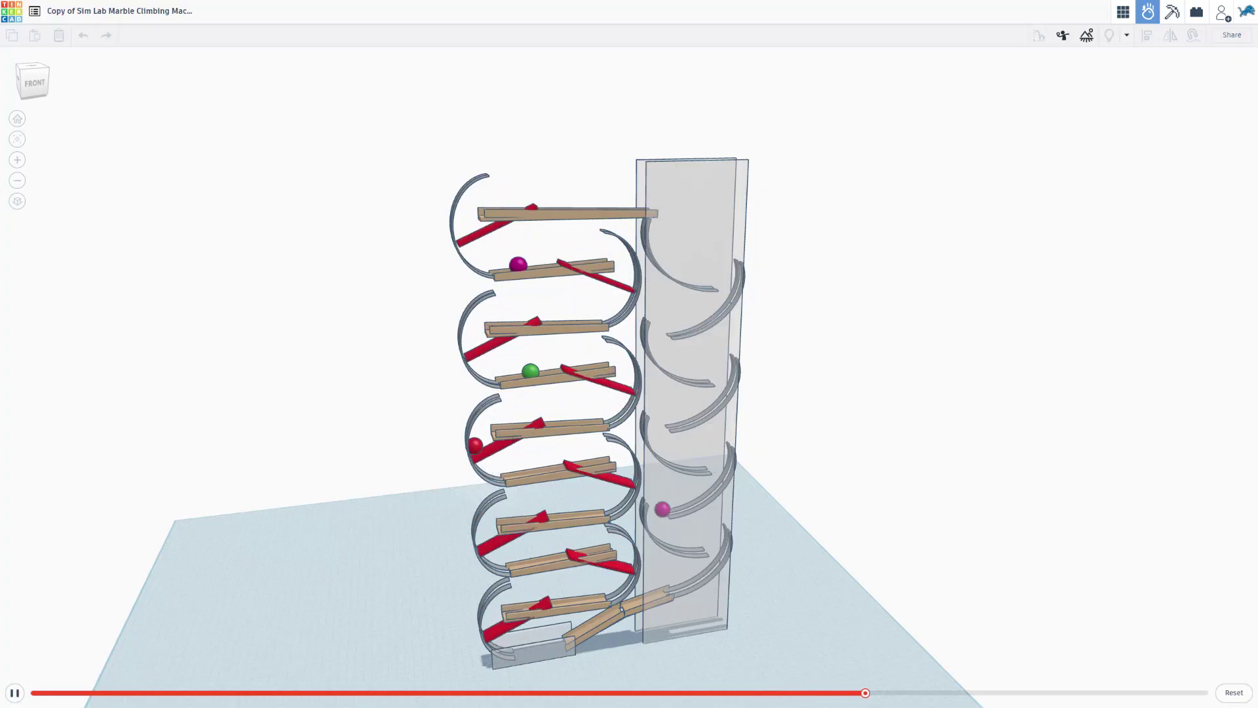
right_drag(216, 471, 875, 474)
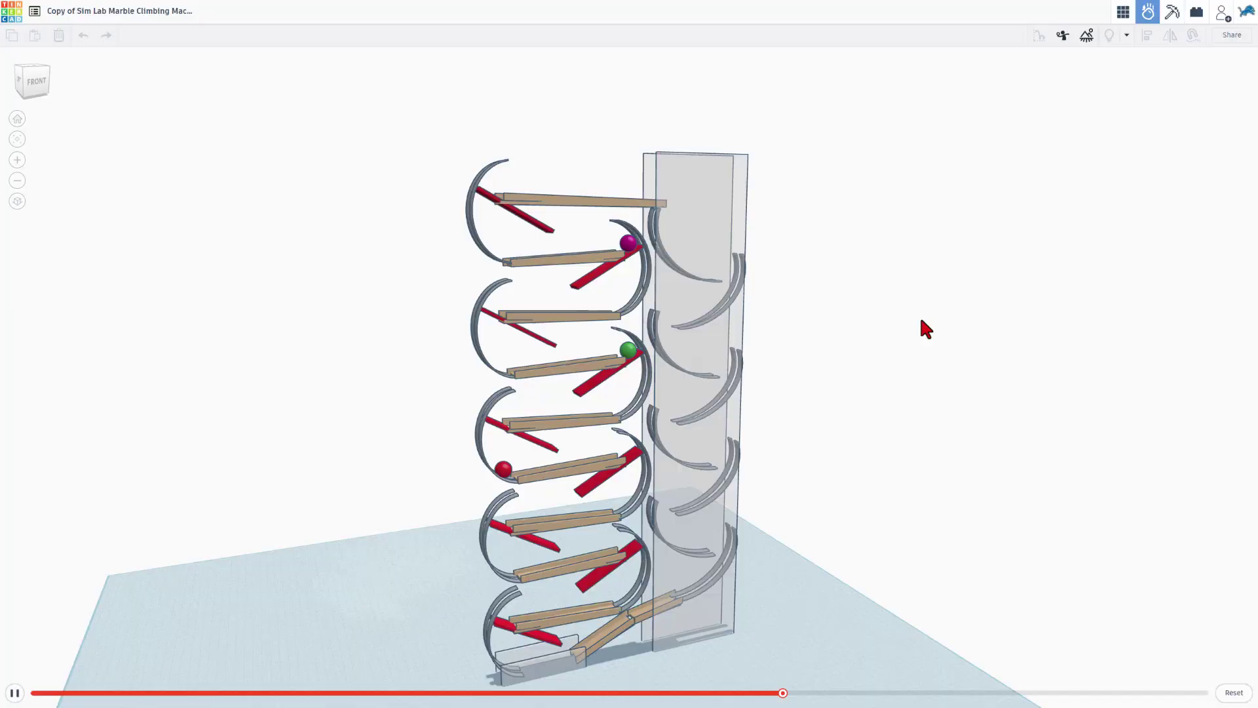
Return to the editor and select the axle connector to review its motor settings
click(1122, 13)
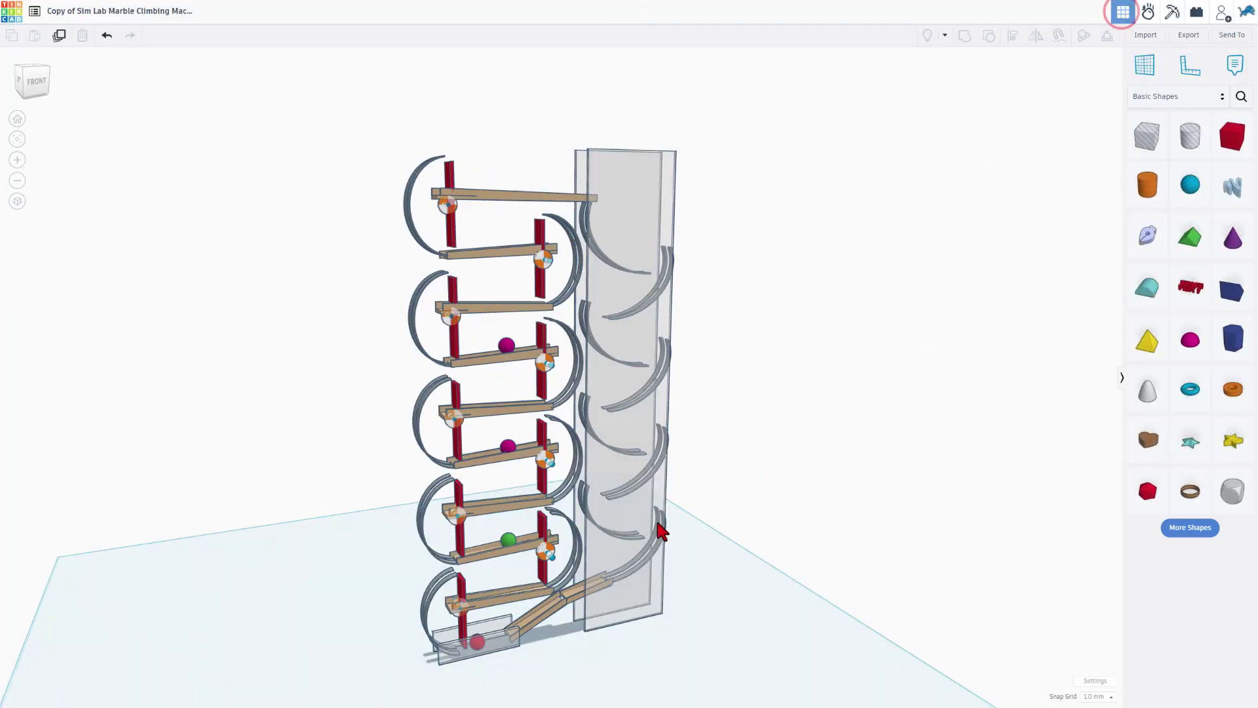
scroll(533, 371, up, 5)
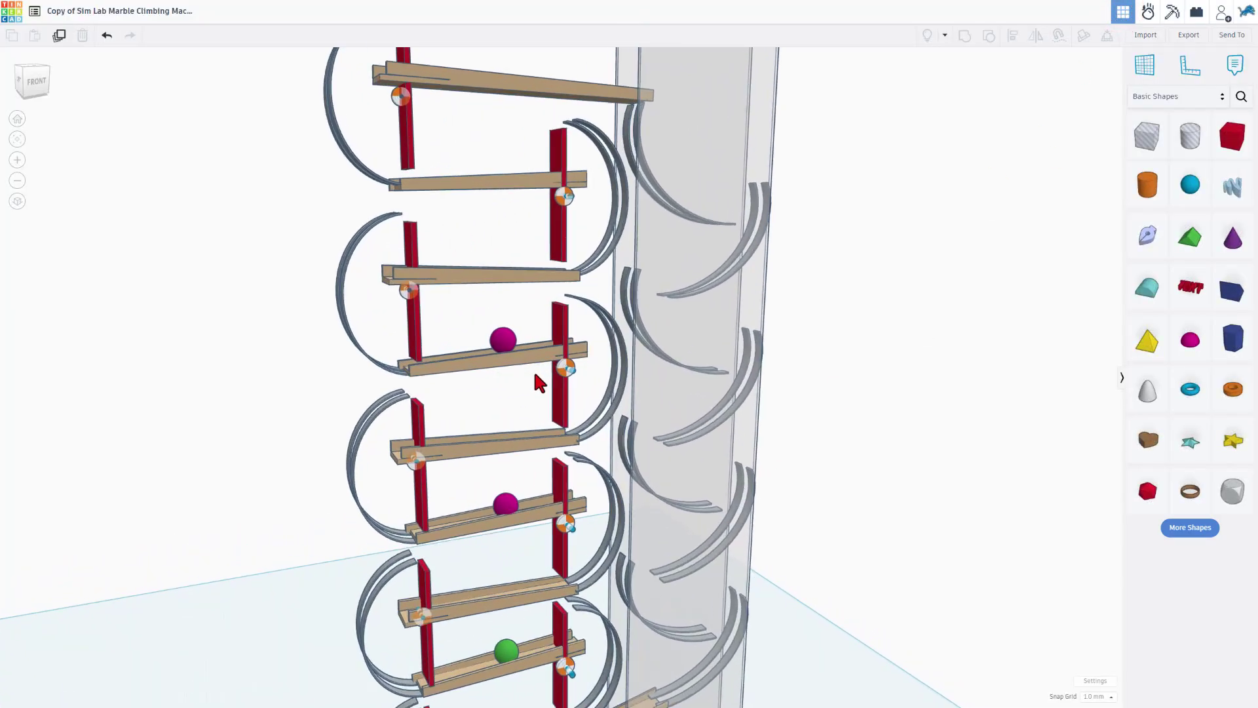
scroll(532, 368, up, 3)
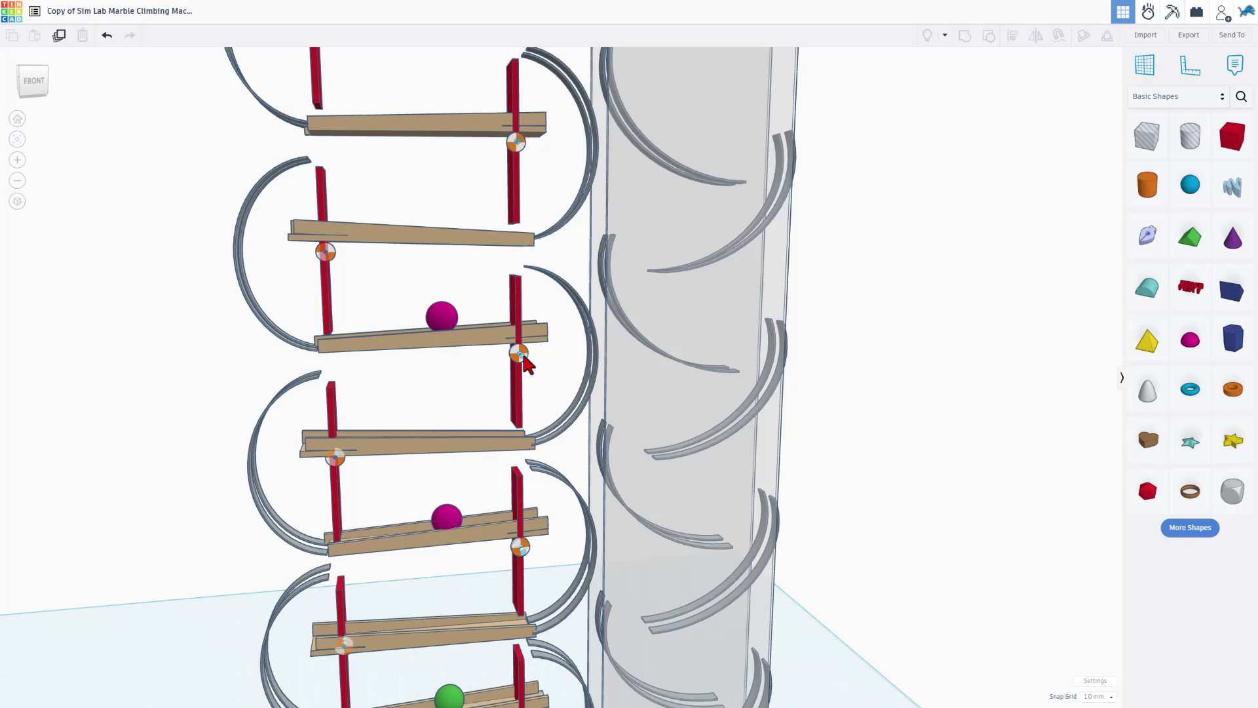
click(523, 357)
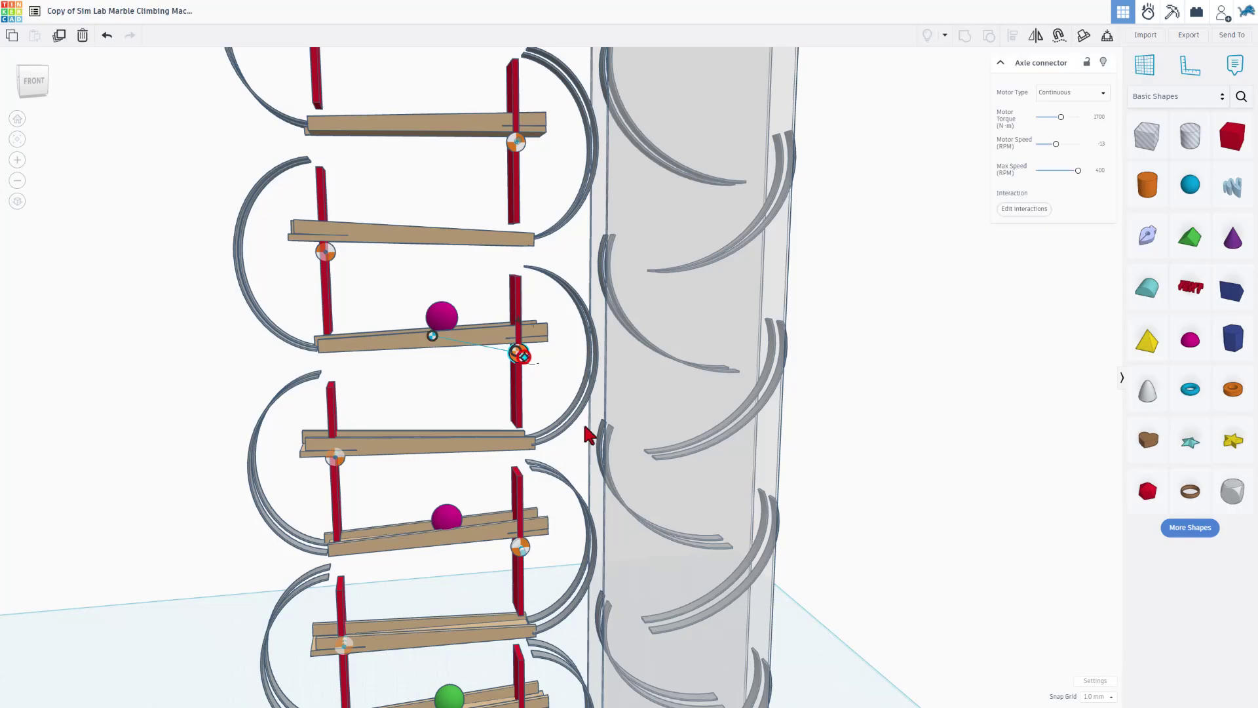
Show the Sim Lab shape library and start aligning the red post beside the ramp
click(1152, 96)
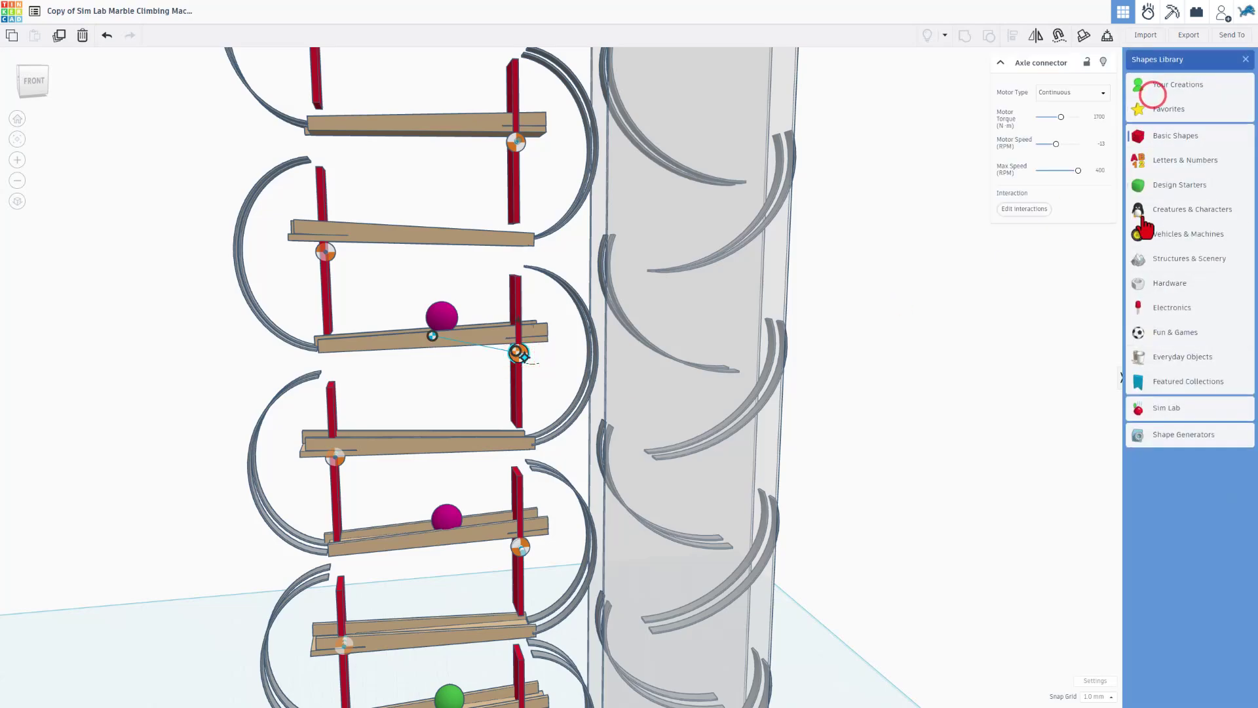
click(1172, 410)
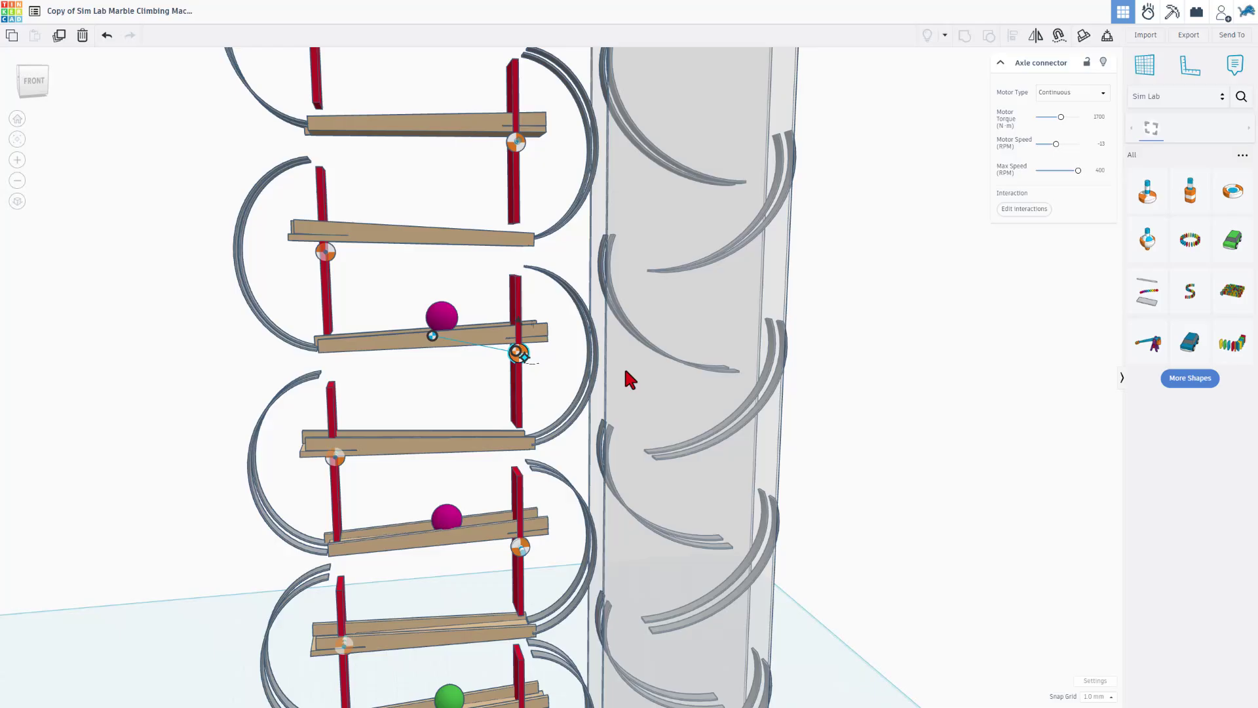
scroll(528, 351, up, 2)
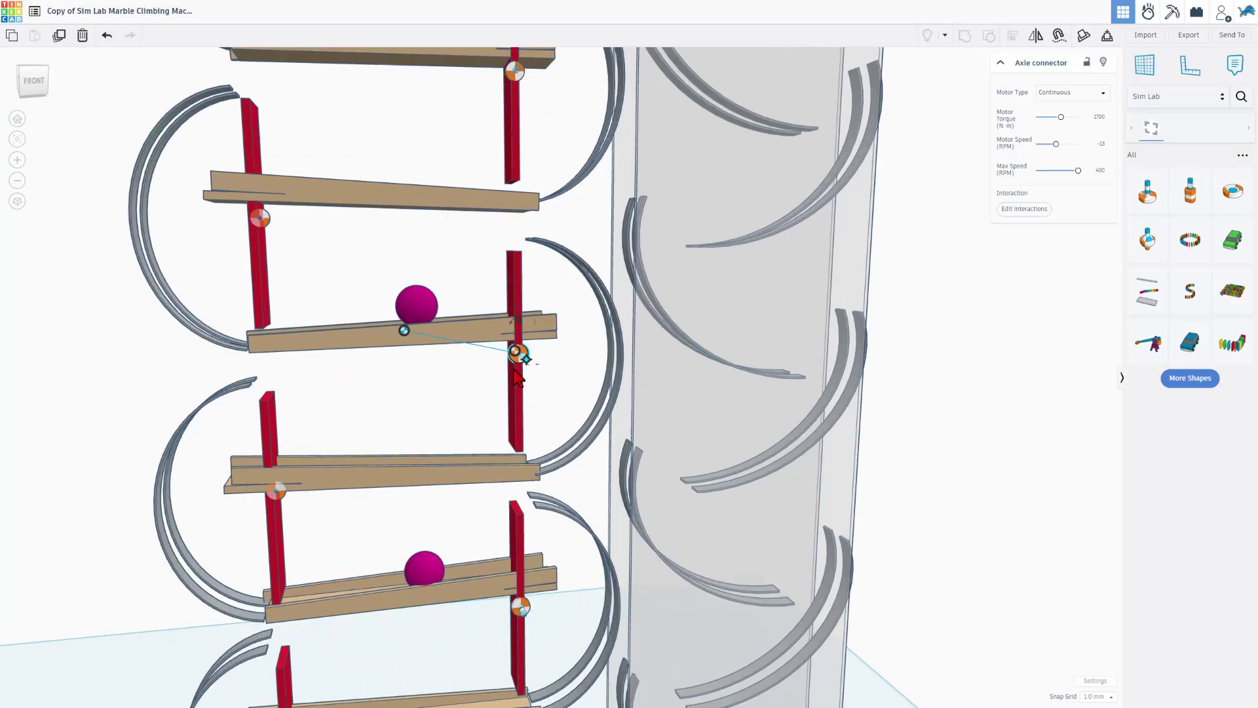
click(517, 357)
key(l)
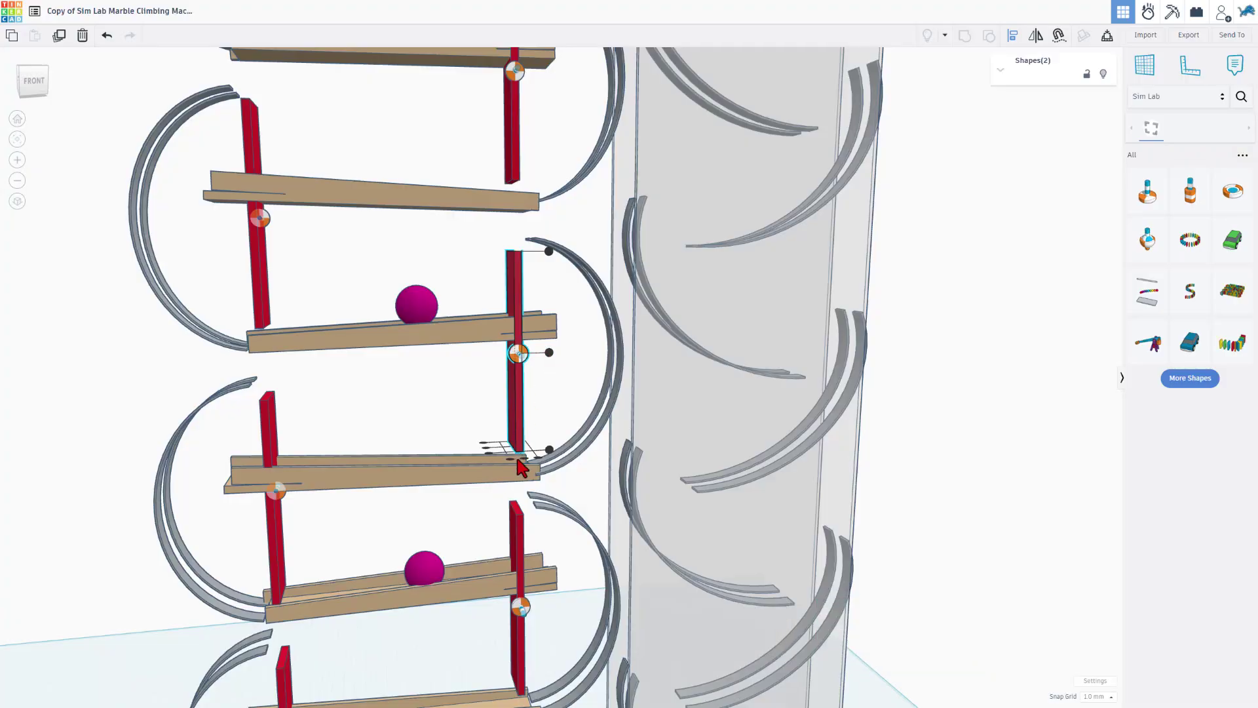
click(442, 406)
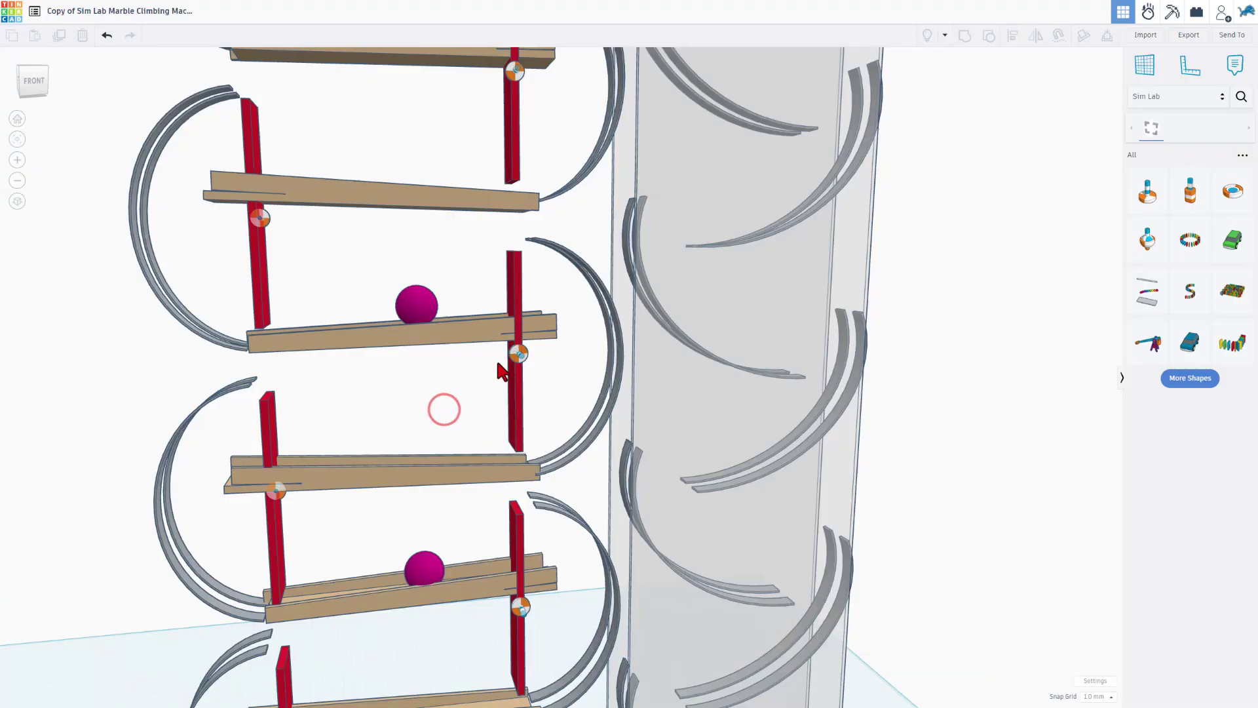
Inspect the axle connectors on the middle plank and middle post, then clear the selection
click(514, 354)
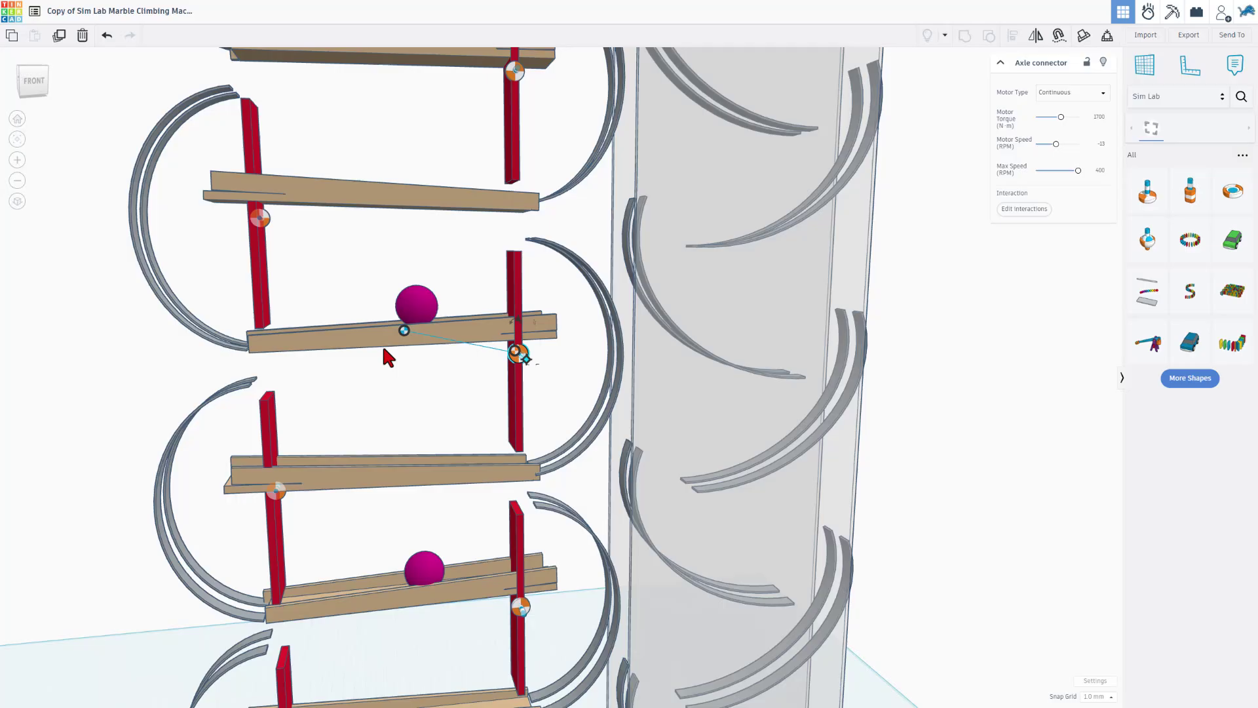
click(403, 330)
scroll(498, 397, up, 5)
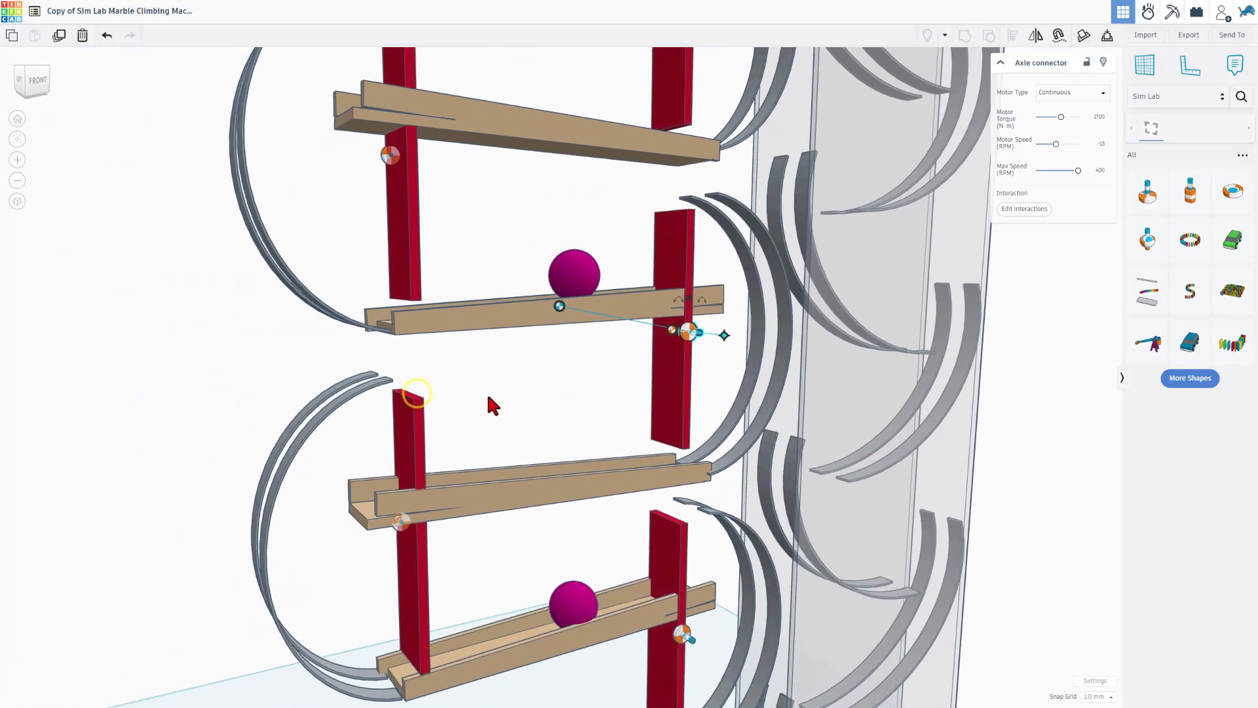
click(488, 395)
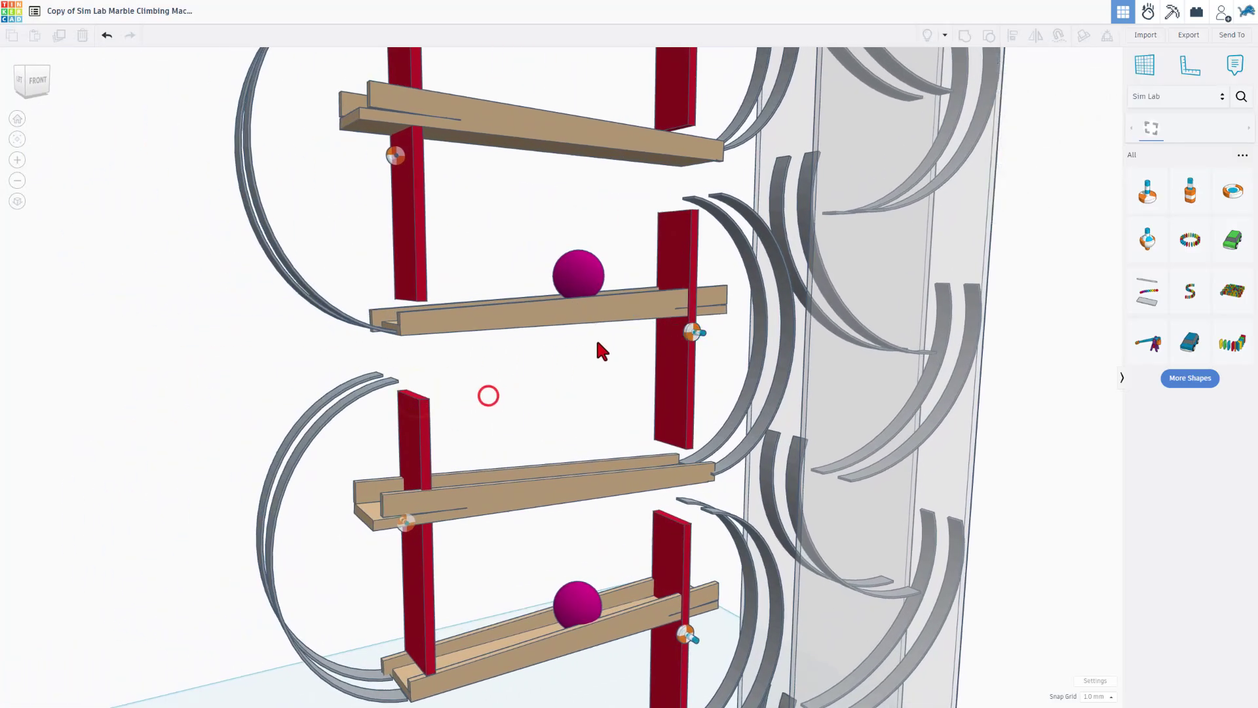
click(678, 333)
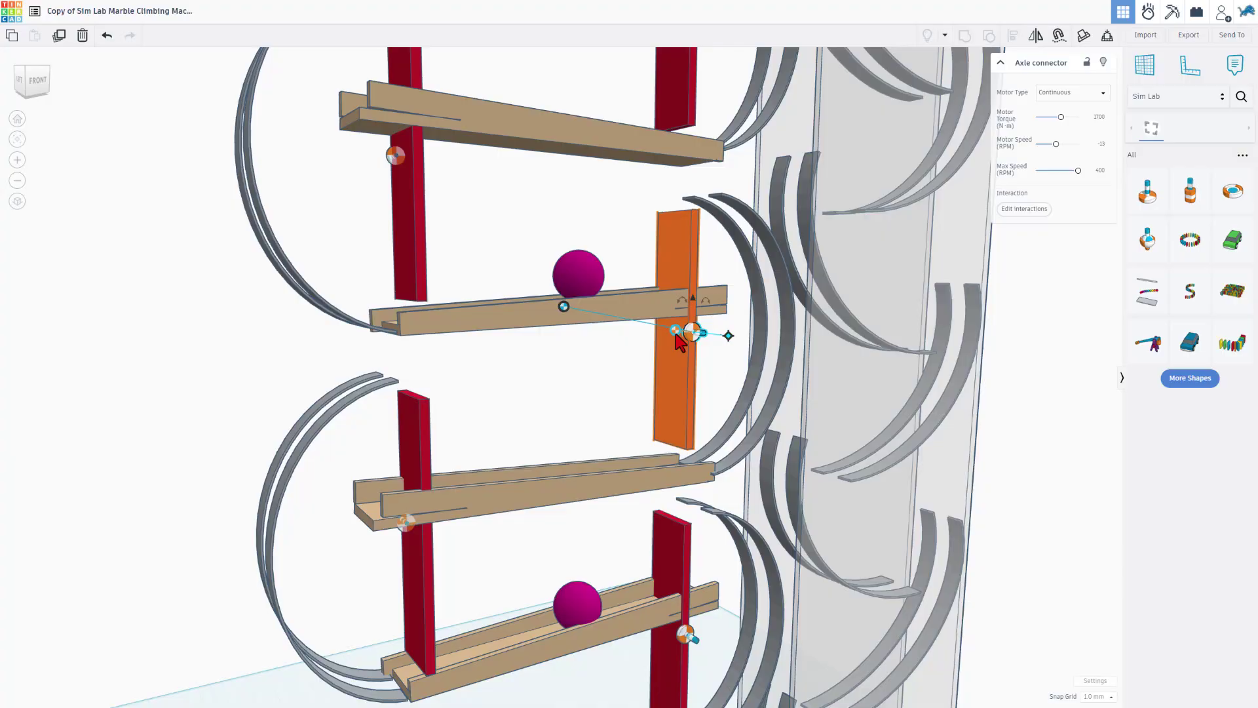
scroll(655, 360, down, 3)
mouse_move(584, 367)
right_down()
mouse_move(550, 416)
mouse_move(611, 452)
right_up()
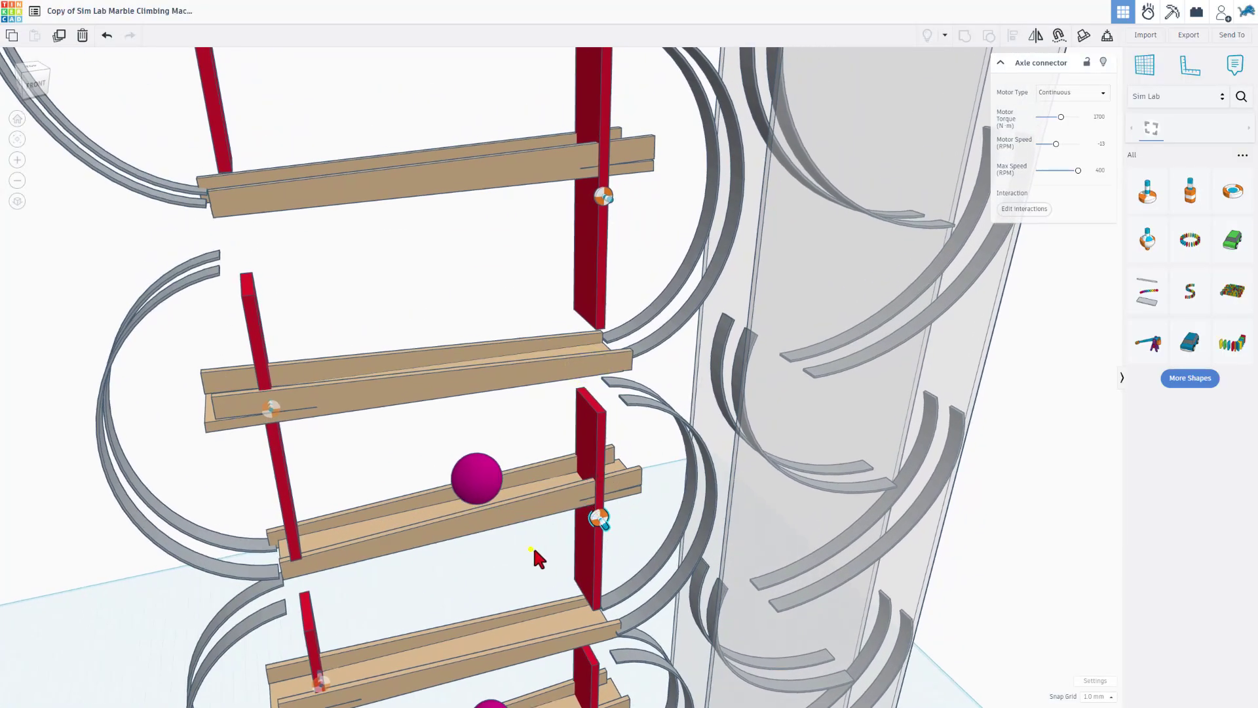
mouse_move(533, 544)
right_down()
mouse_move(553, 545)
mouse_move(537, 538)
right_up()
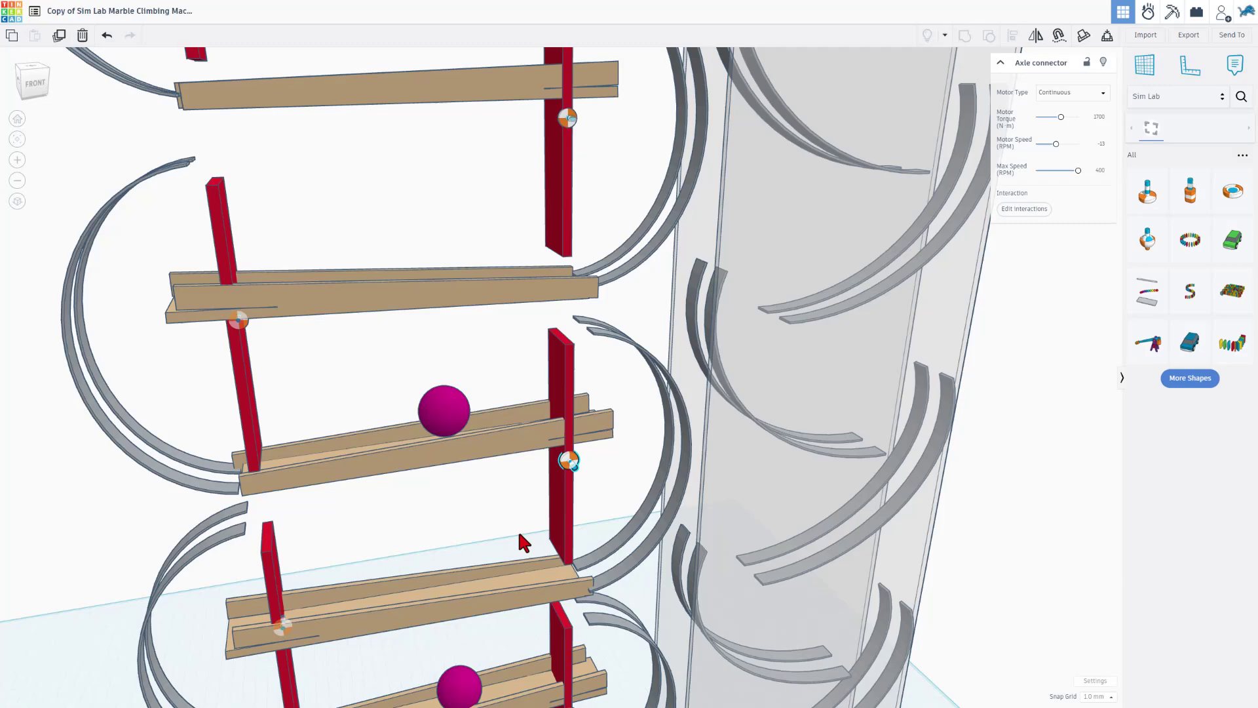
scroll(429, 416, up, 3)
click(486, 542)
click(479, 456)
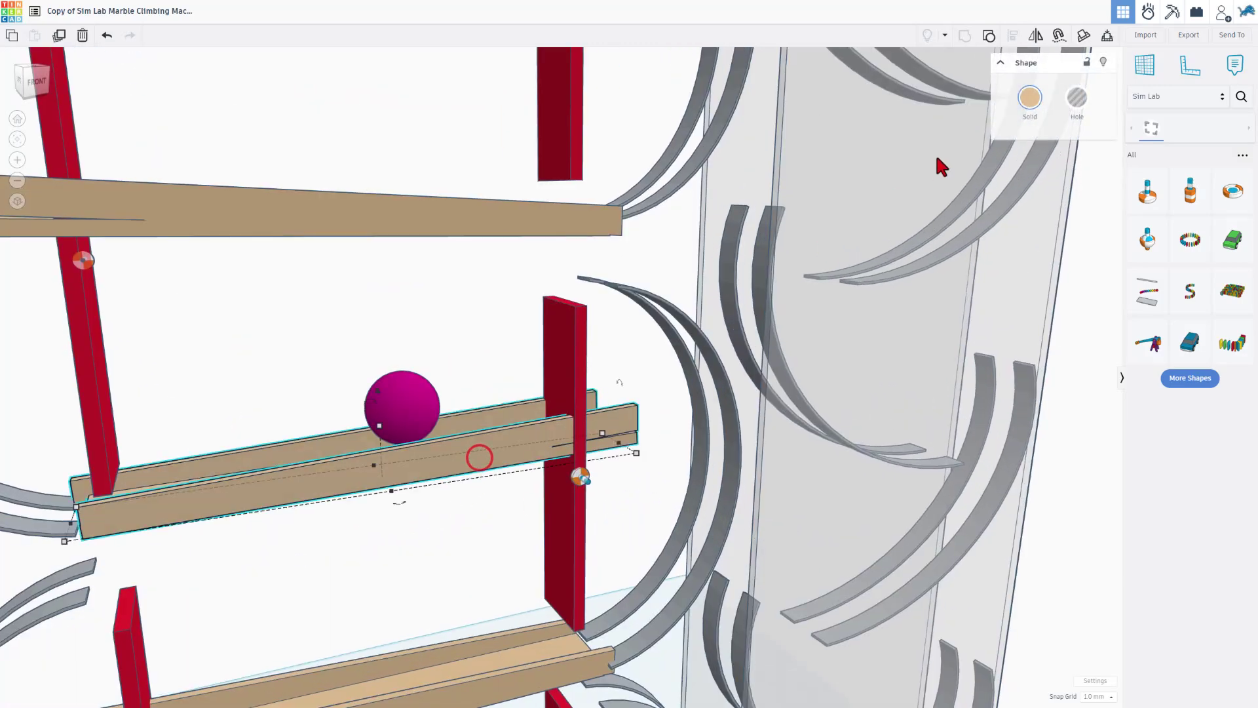
key(Delete)
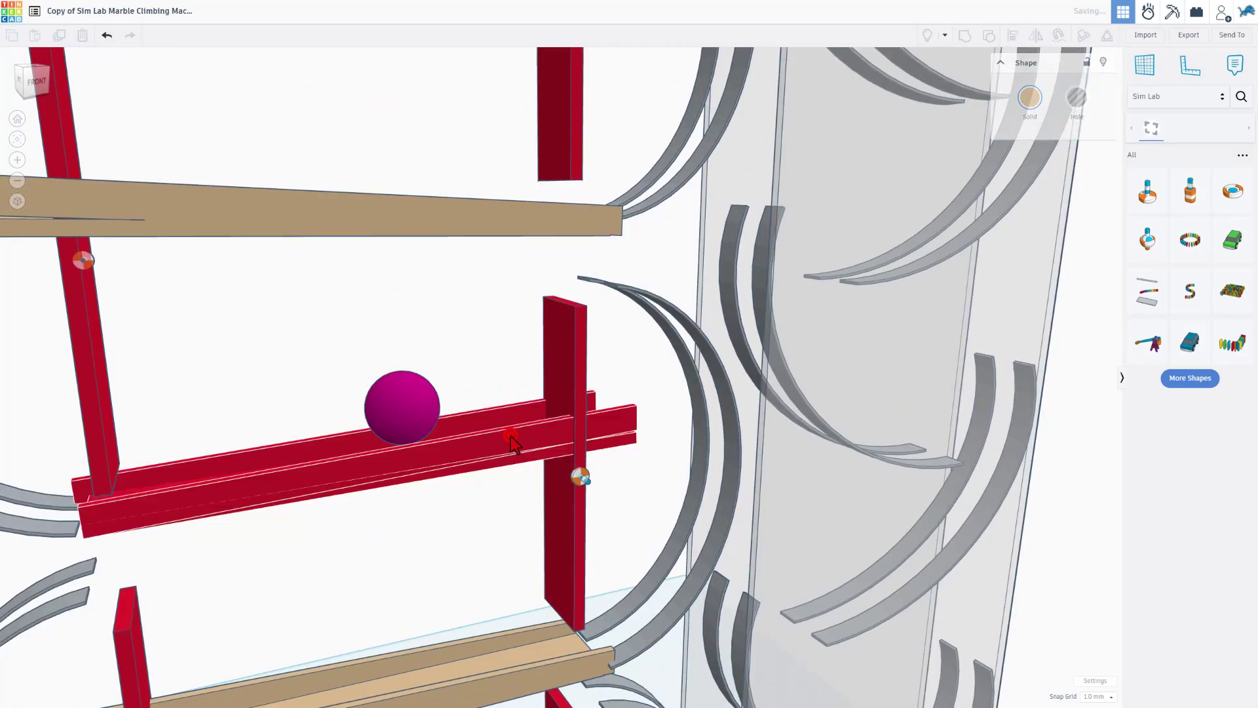
right_drag(509, 442, 515, 452)
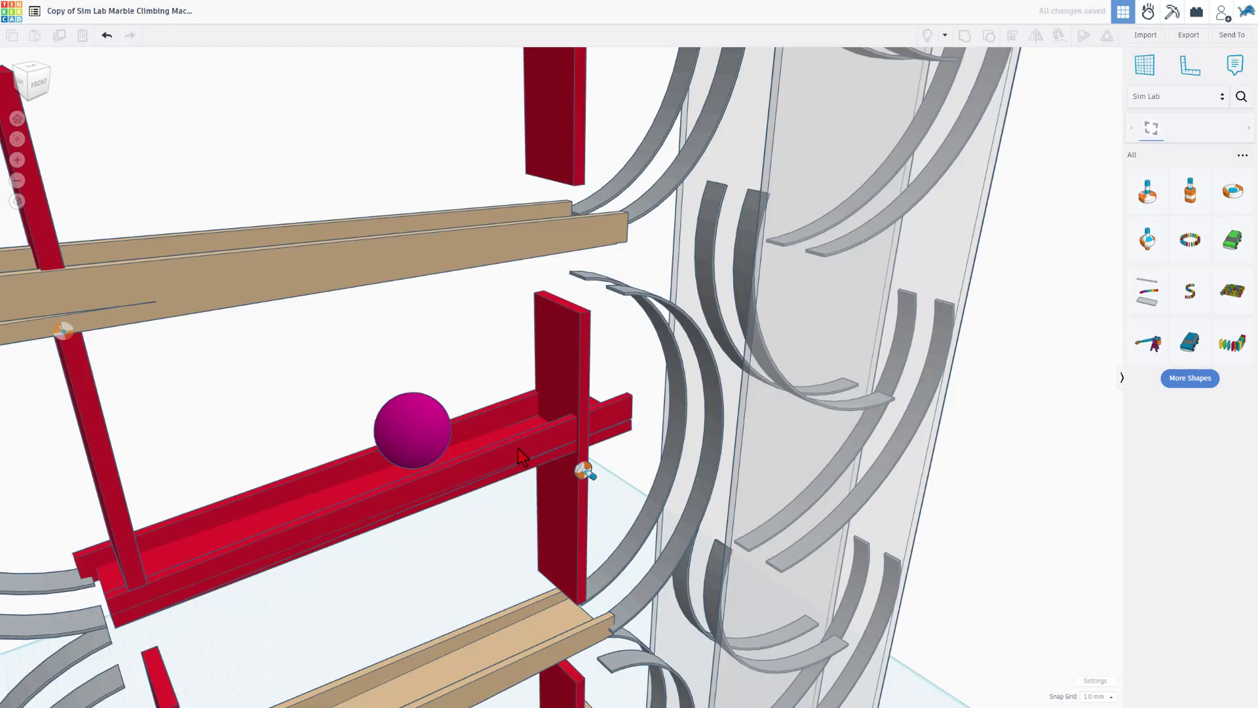
right_drag(520, 450, 557, 495)
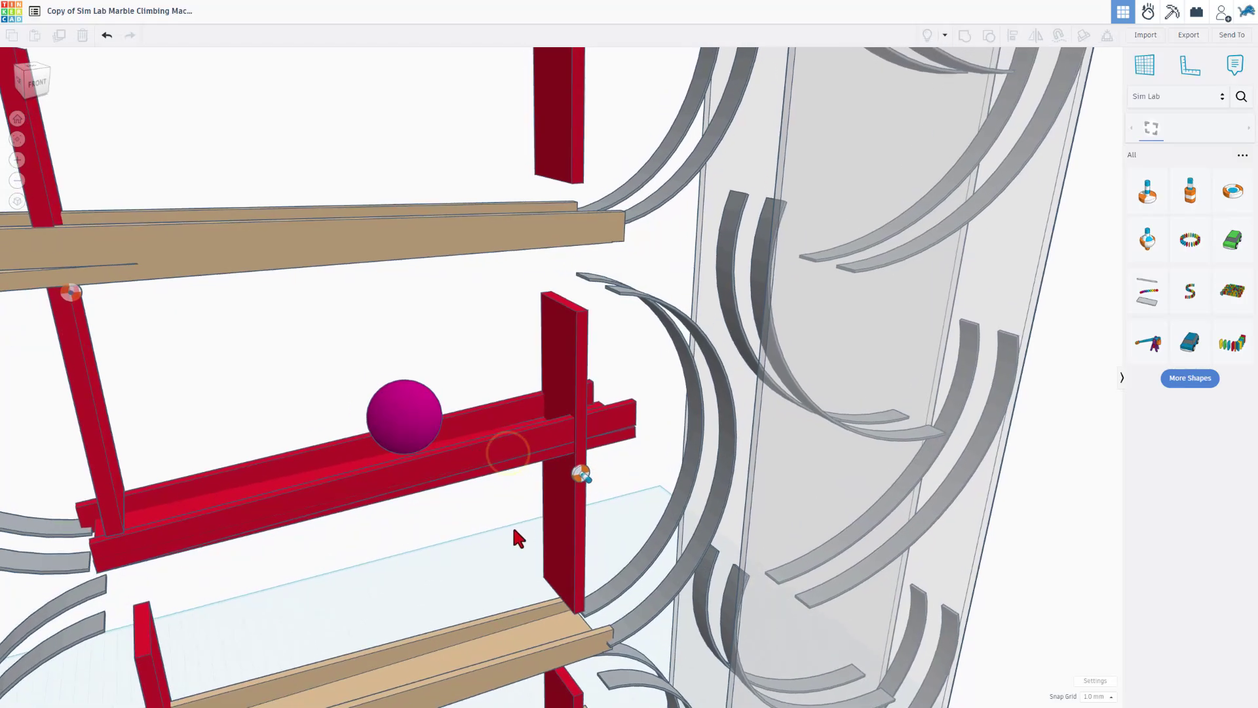
key(ctrl+z)
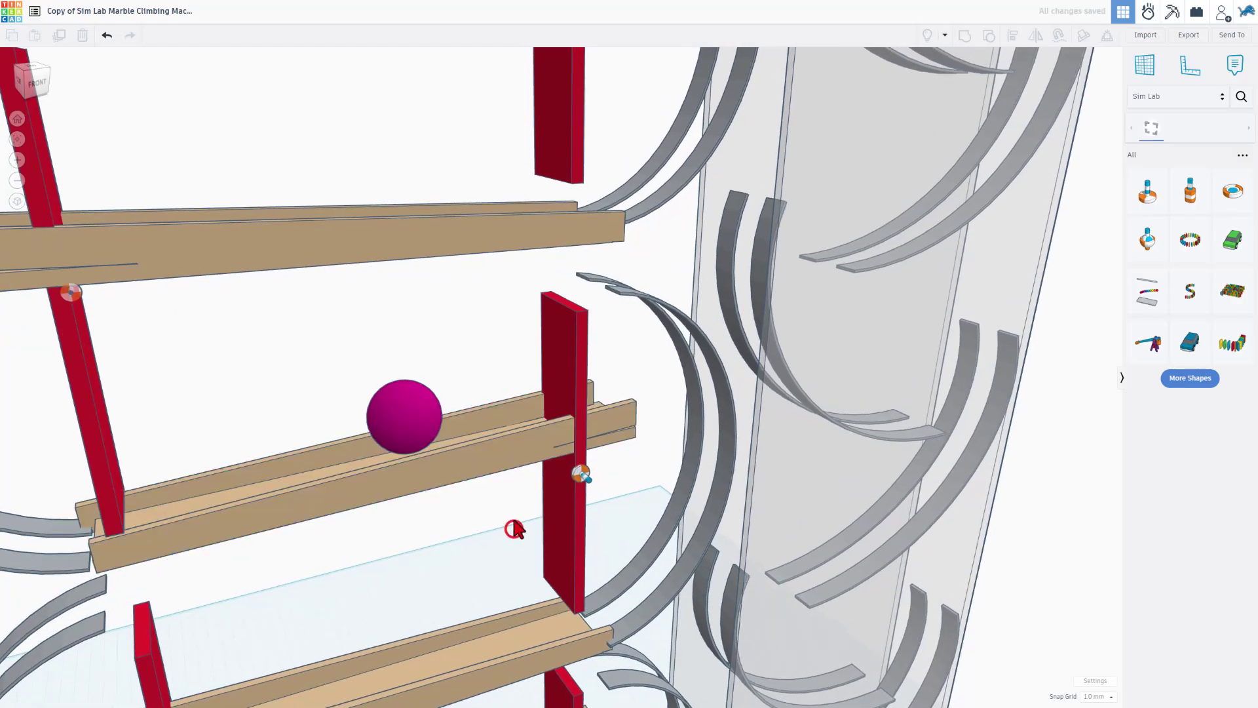
click(692, 380)
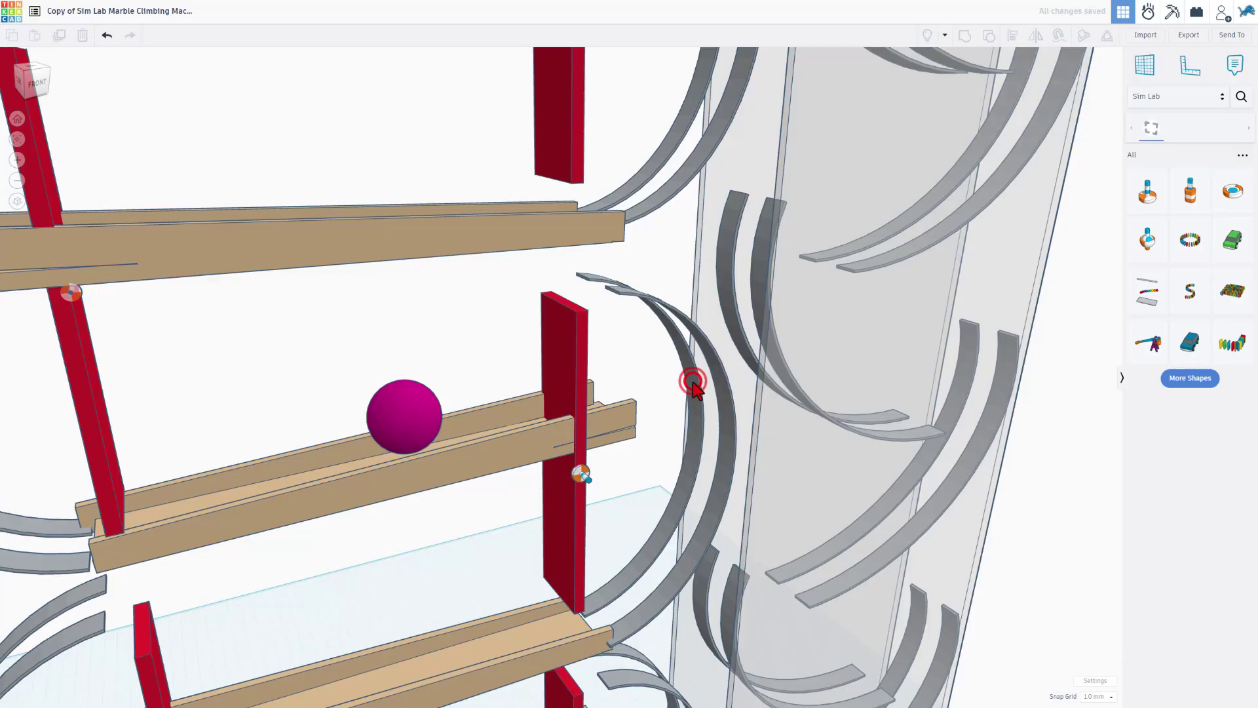
click(662, 311)
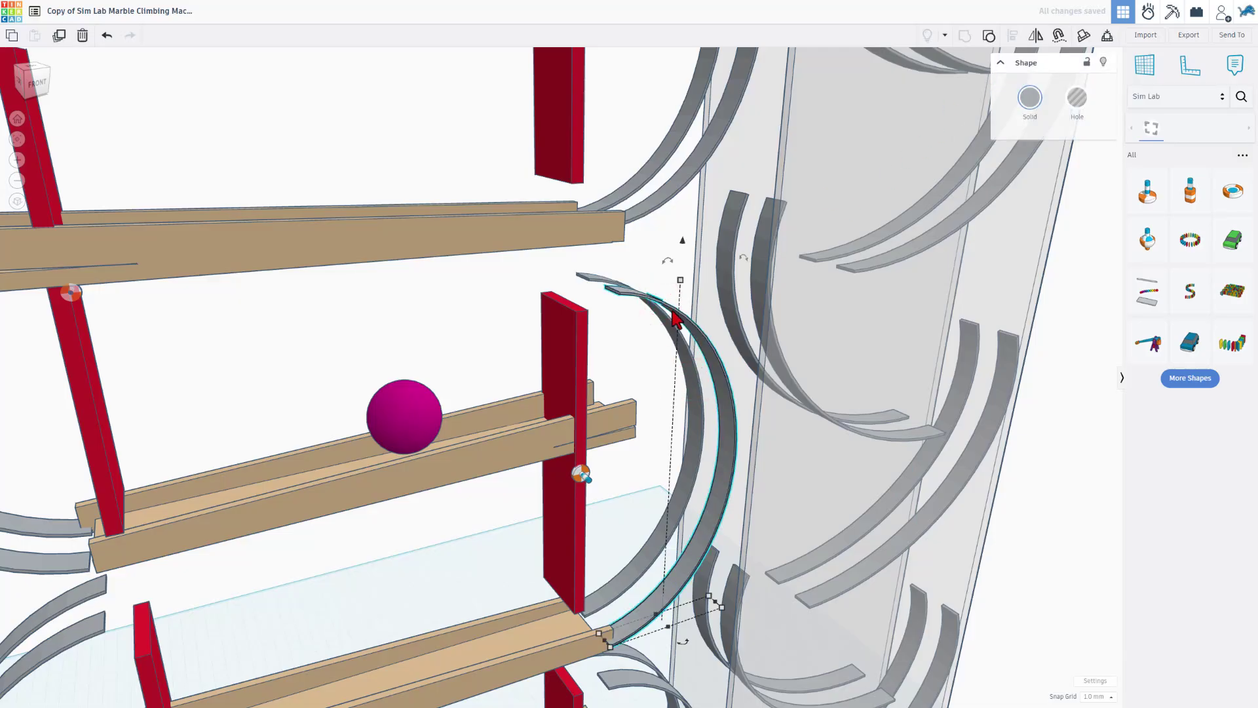
shift+click(701, 340)
right_drag(699, 334, 632, 295)
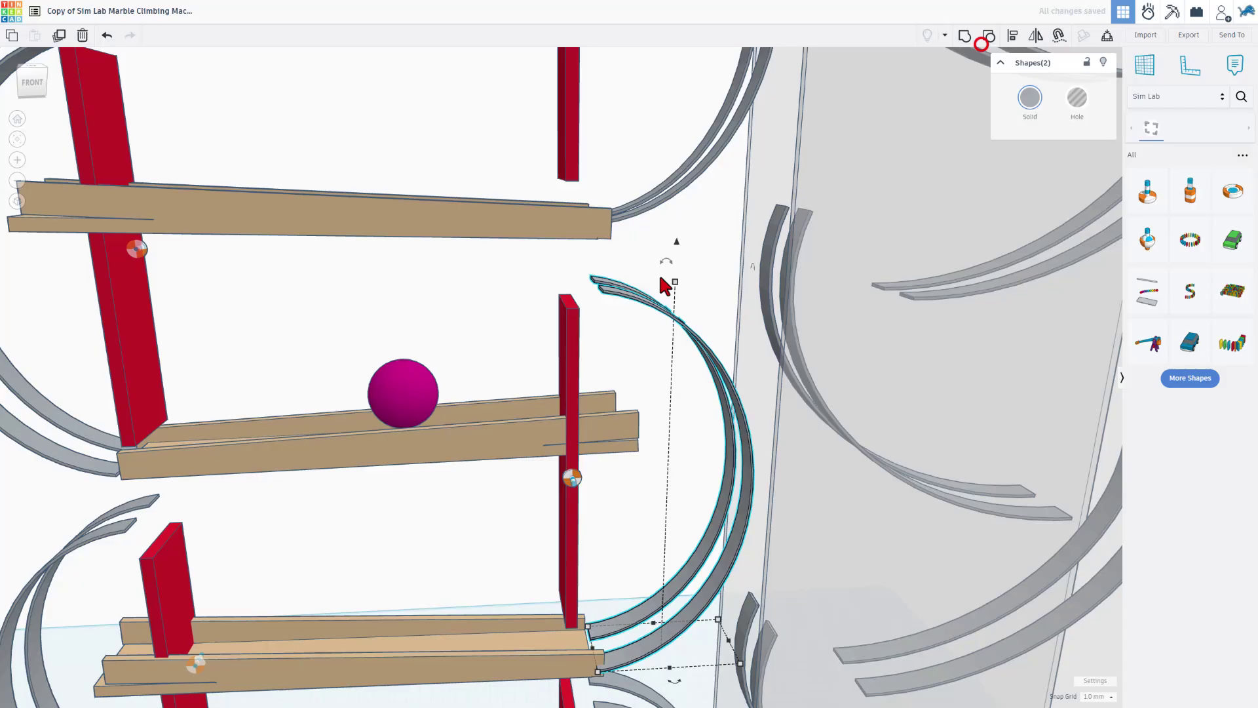
click(638, 296)
click(639, 296)
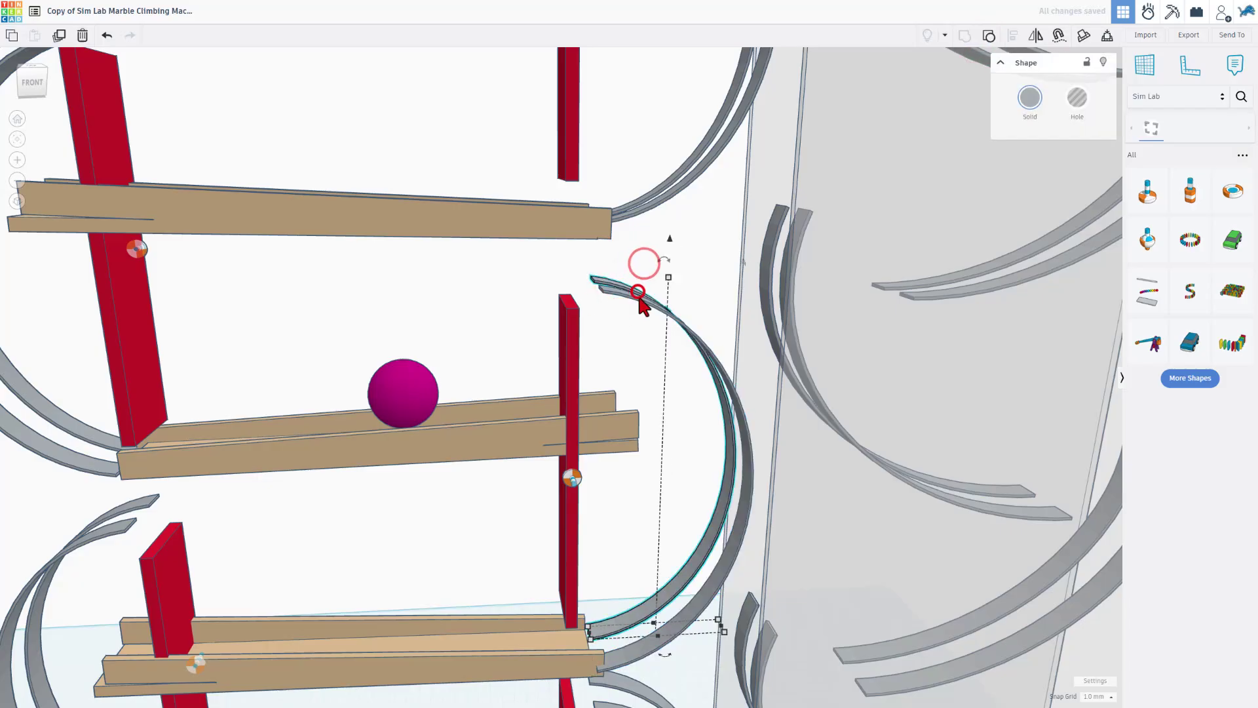
click(986, 32)
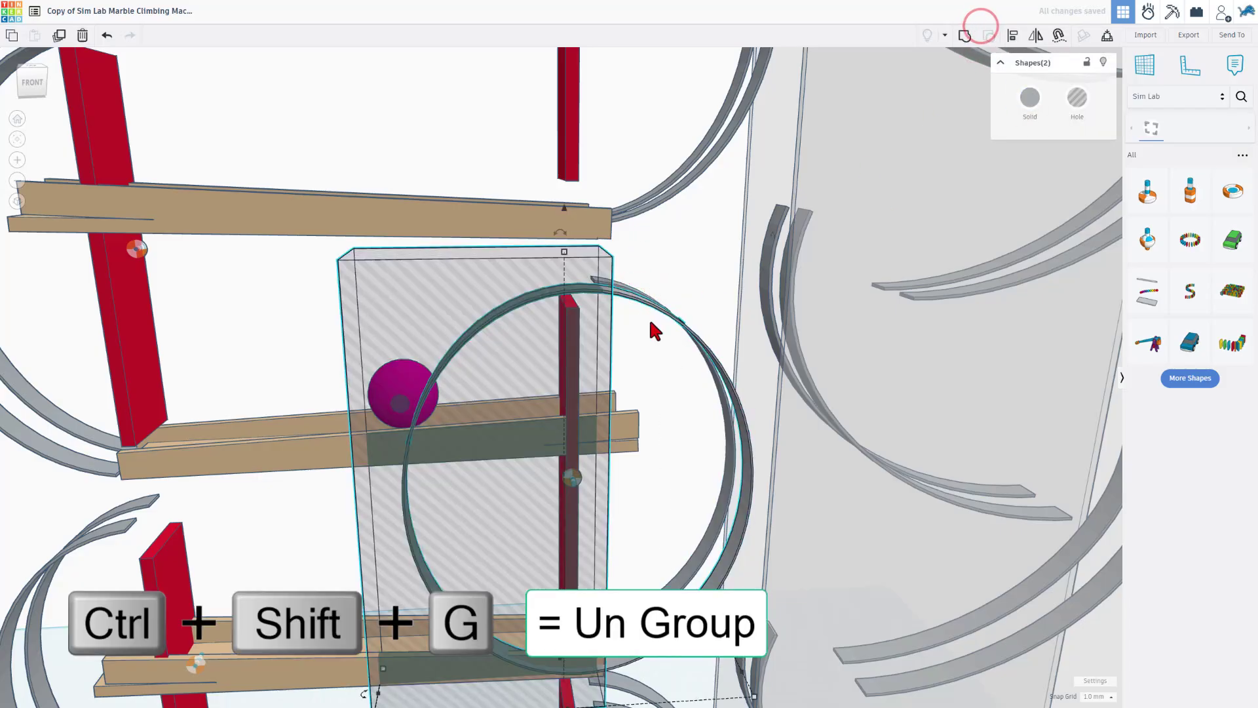
right_drag(651, 322, 574, 374)
click(574, 375)
click(569, 339)
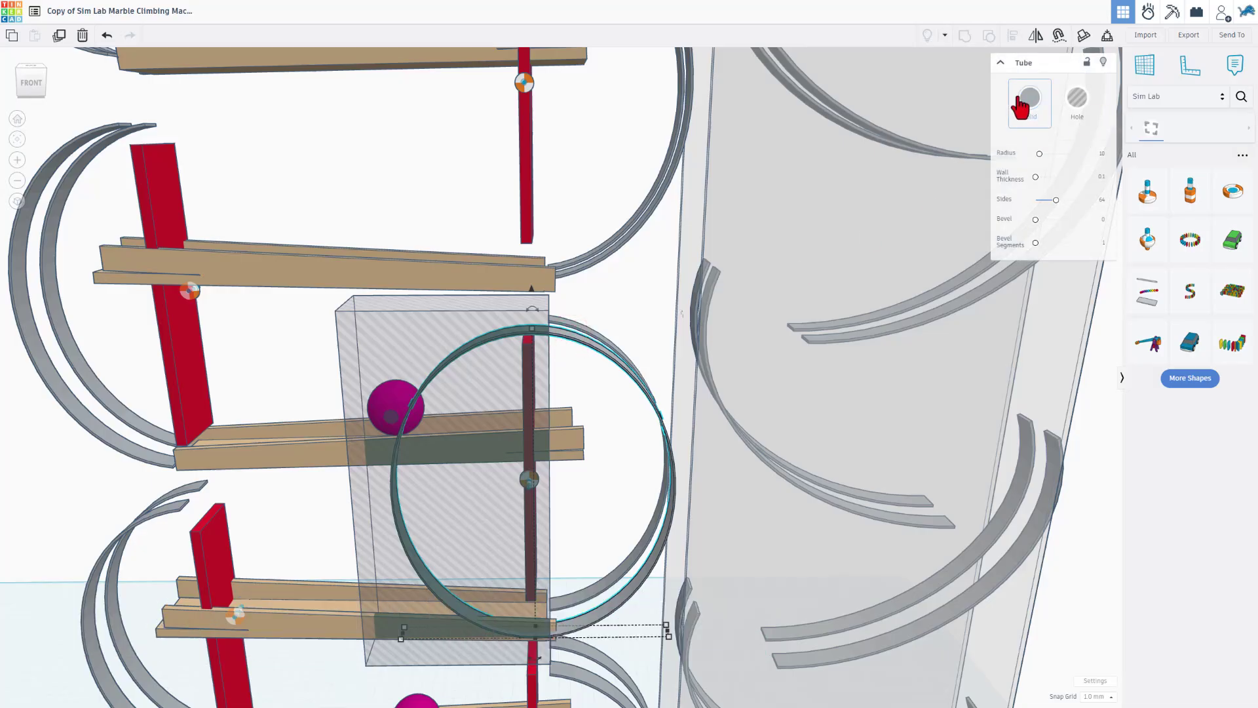
right_drag(550, 353, 604, 387)
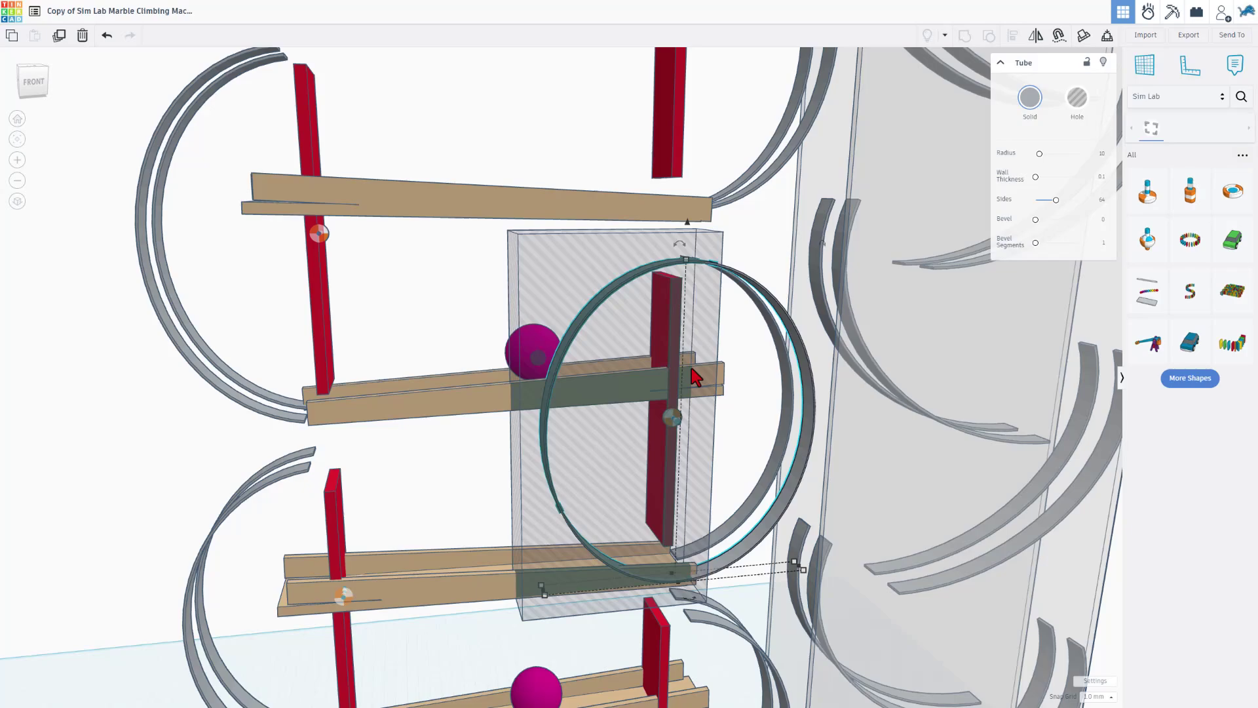
right_drag(693, 371, 686, 414)
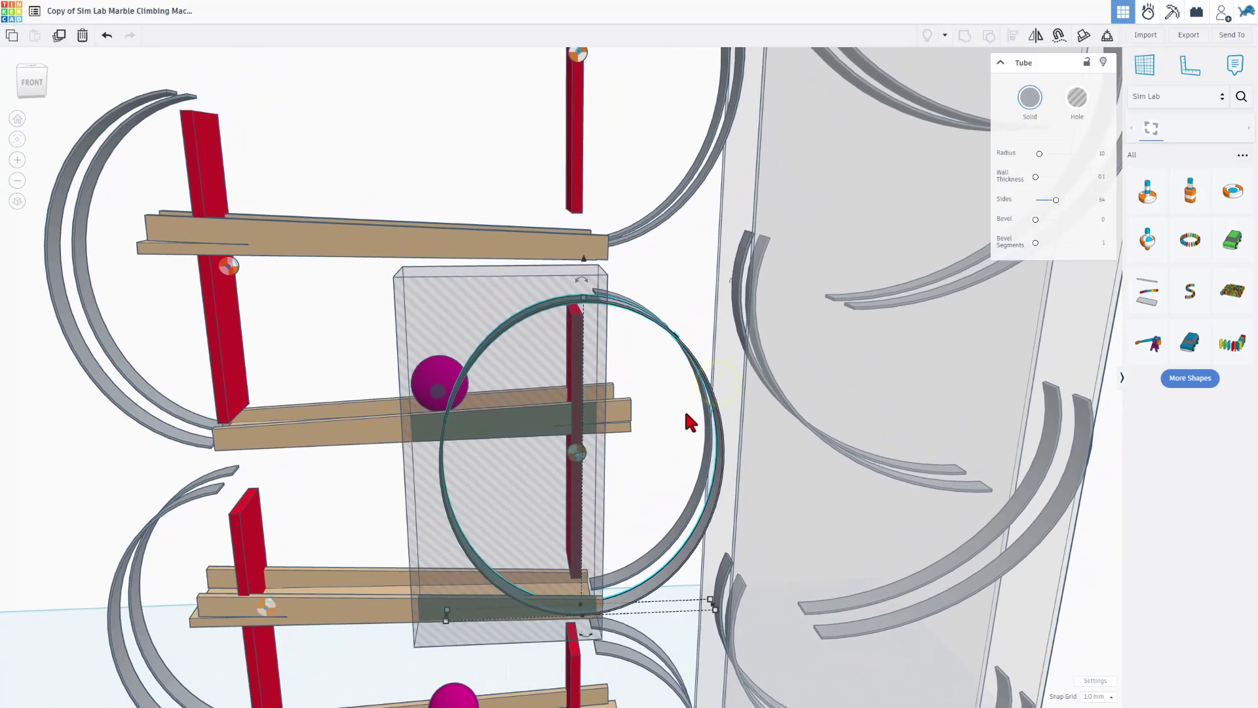
click(669, 374)
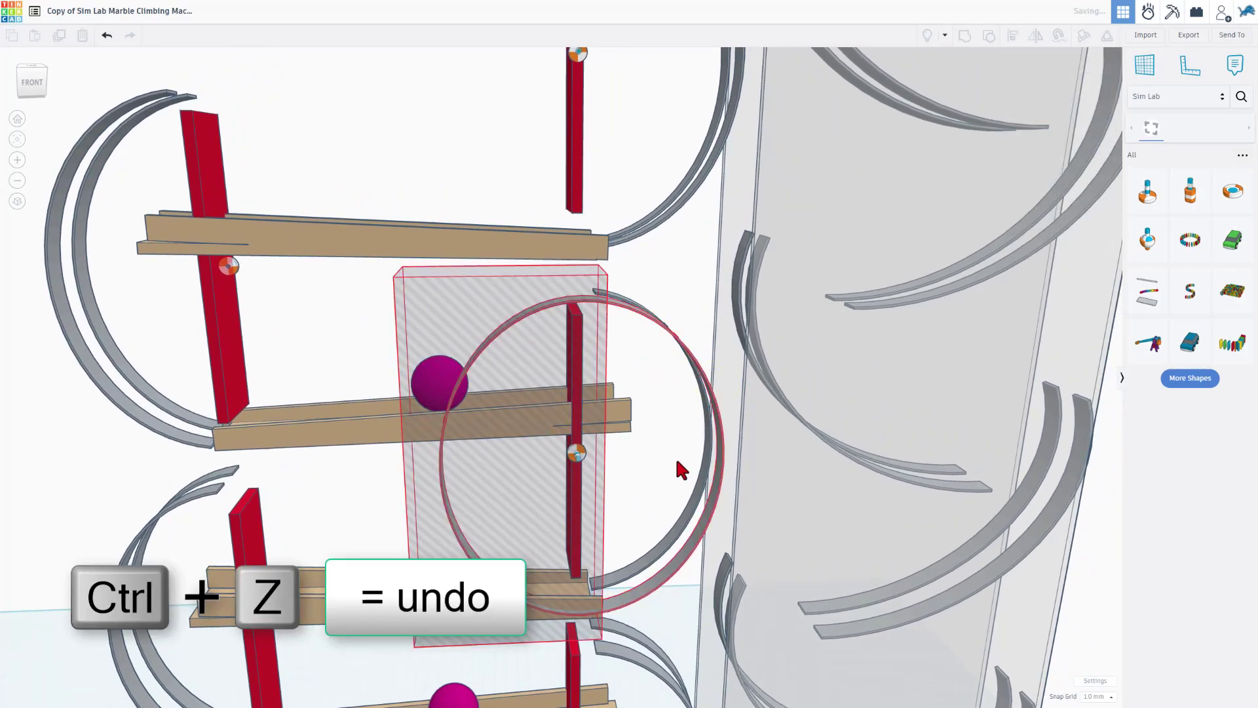
key(ctrl+z)
middle_drag(675, 455, 724, 462)
scroll(724, 463, down, 5)
click(481, 211)
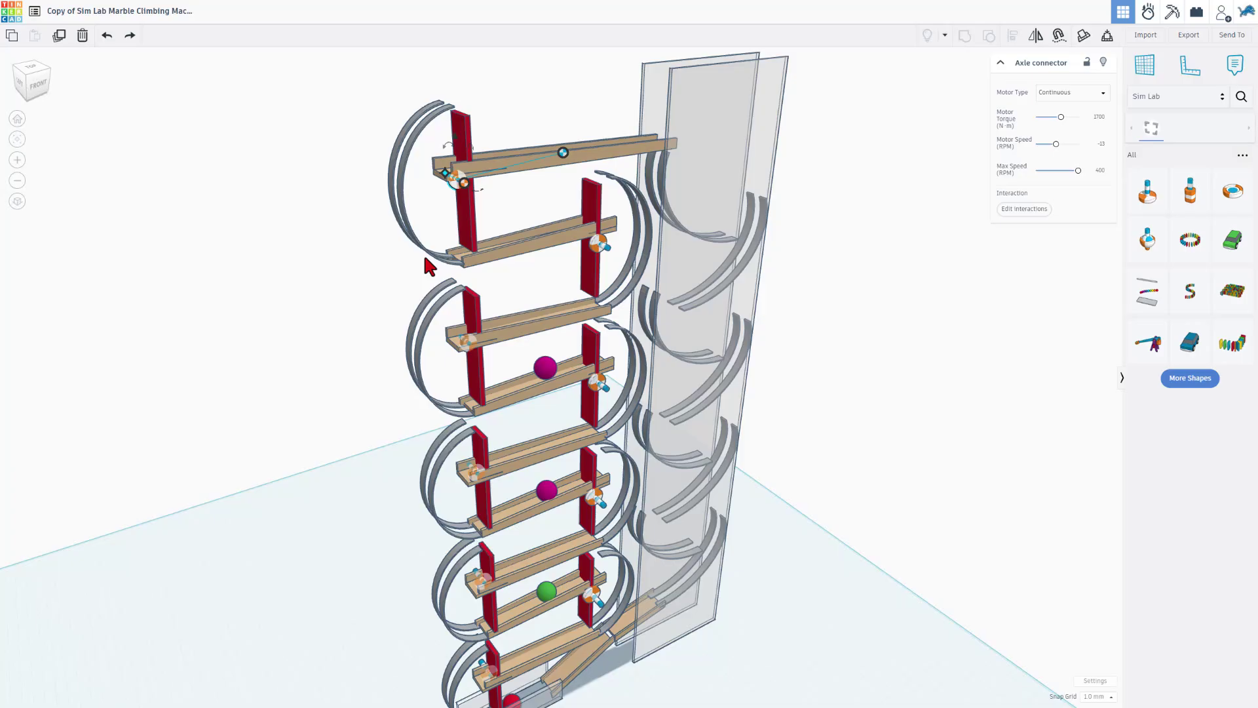
Orbit the whole machine, then open 'entry for shadow art challenge' from the hlmt23 results
right_drag(425, 258, 516, 171)
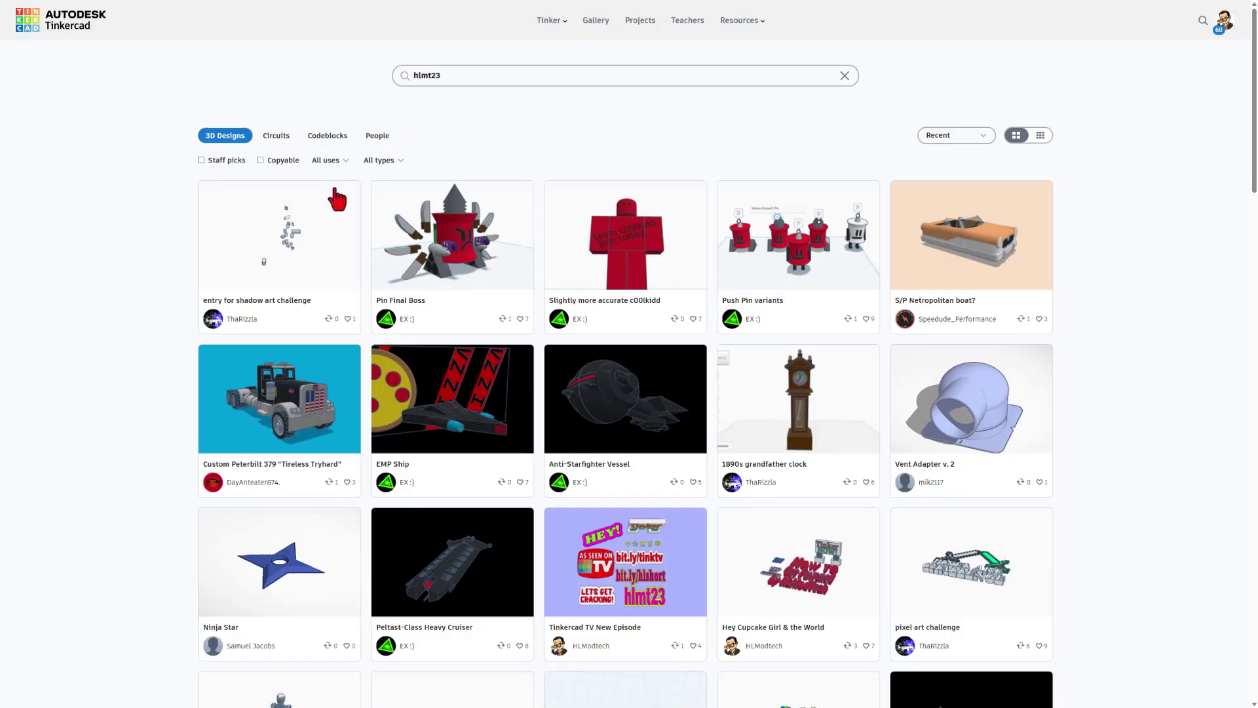
click(274, 241)
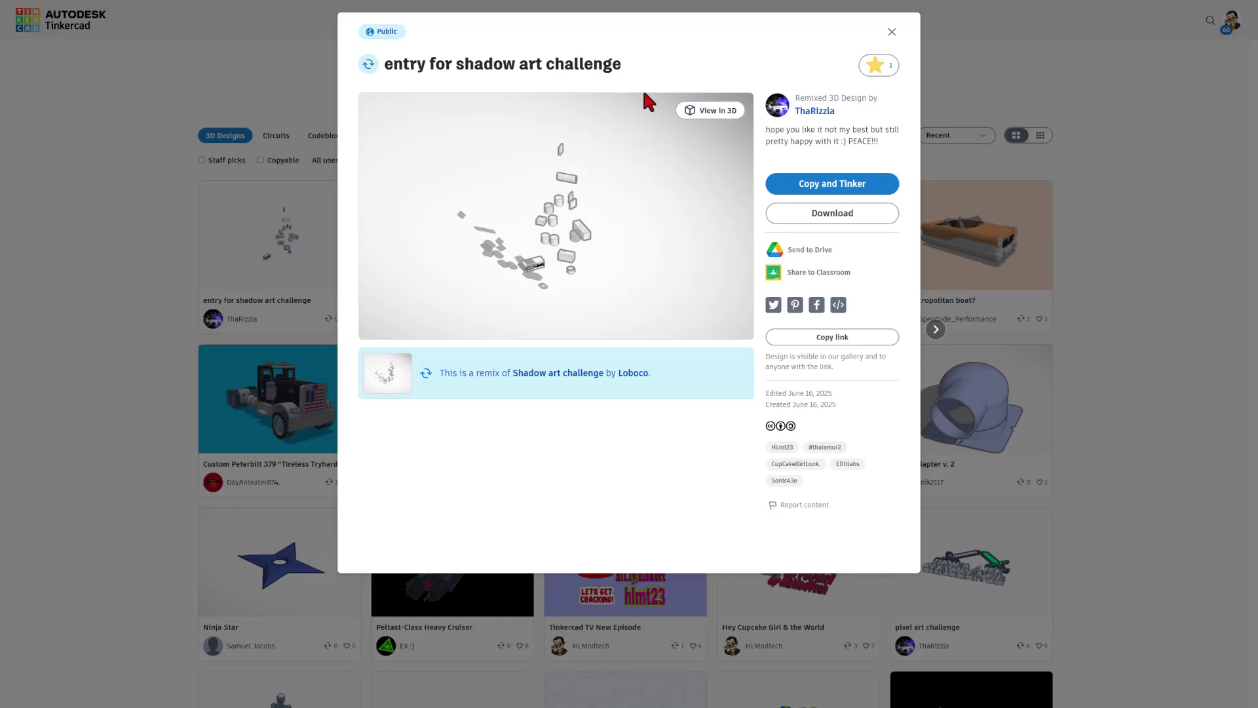
React to the shadow art entry with WOW! and close its details
click(880, 73)
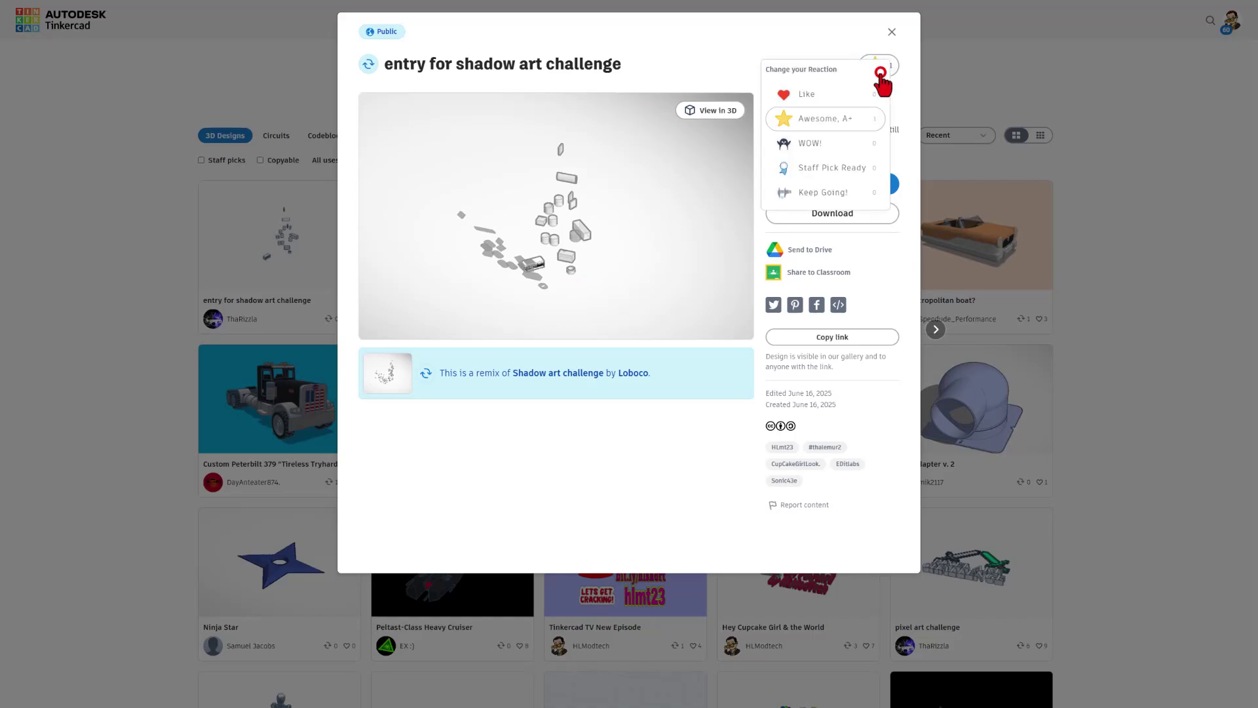
click(843, 147)
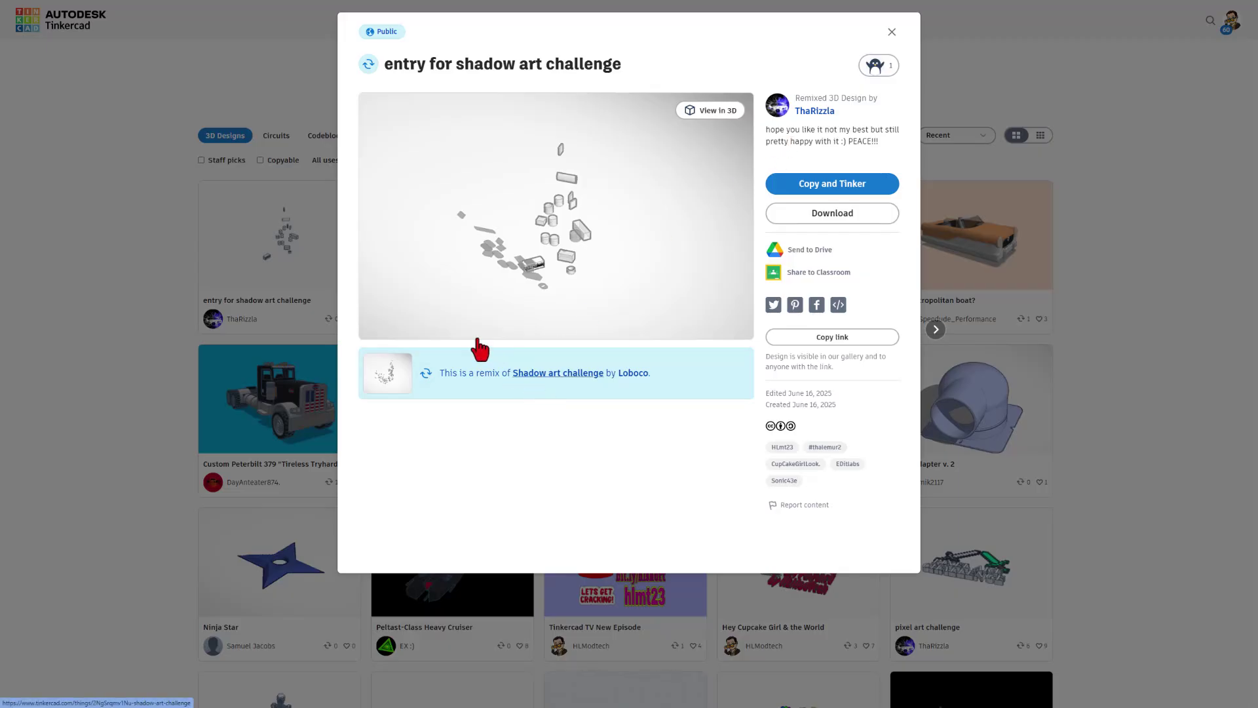
click(258, 52)
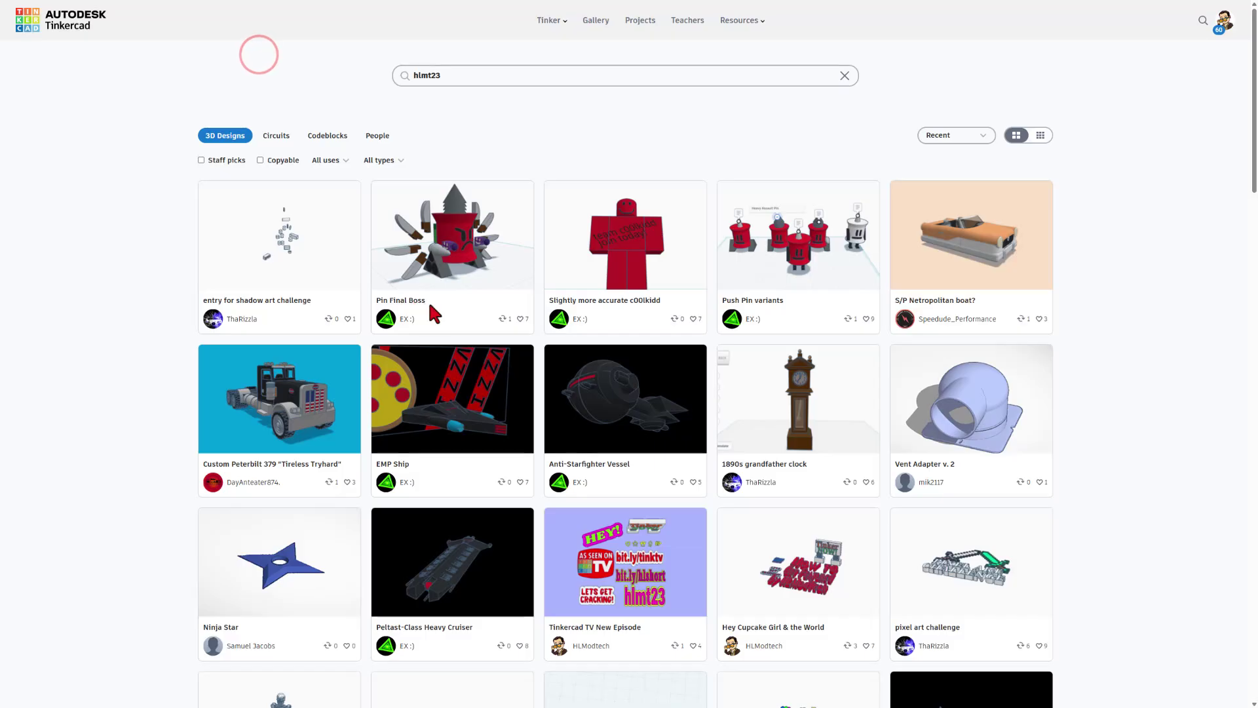
Give Pin Final Boss a WOW! reaction and close its details
click(473, 259)
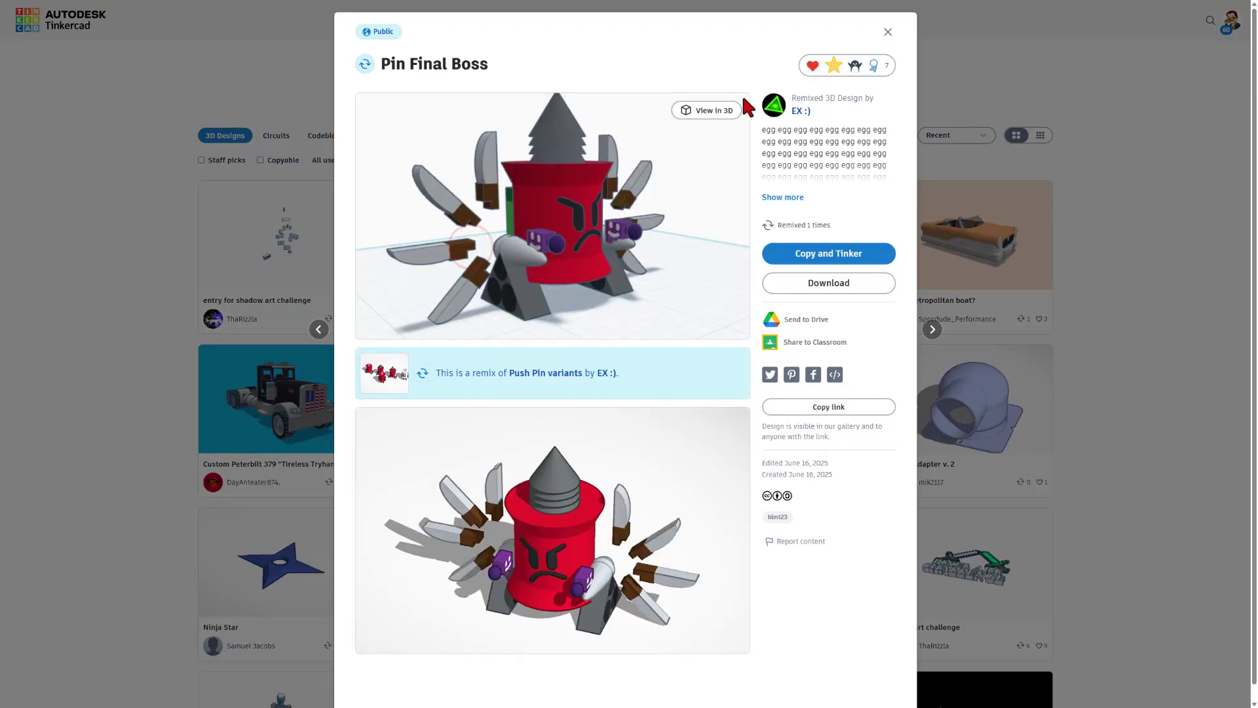
click(832, 61)
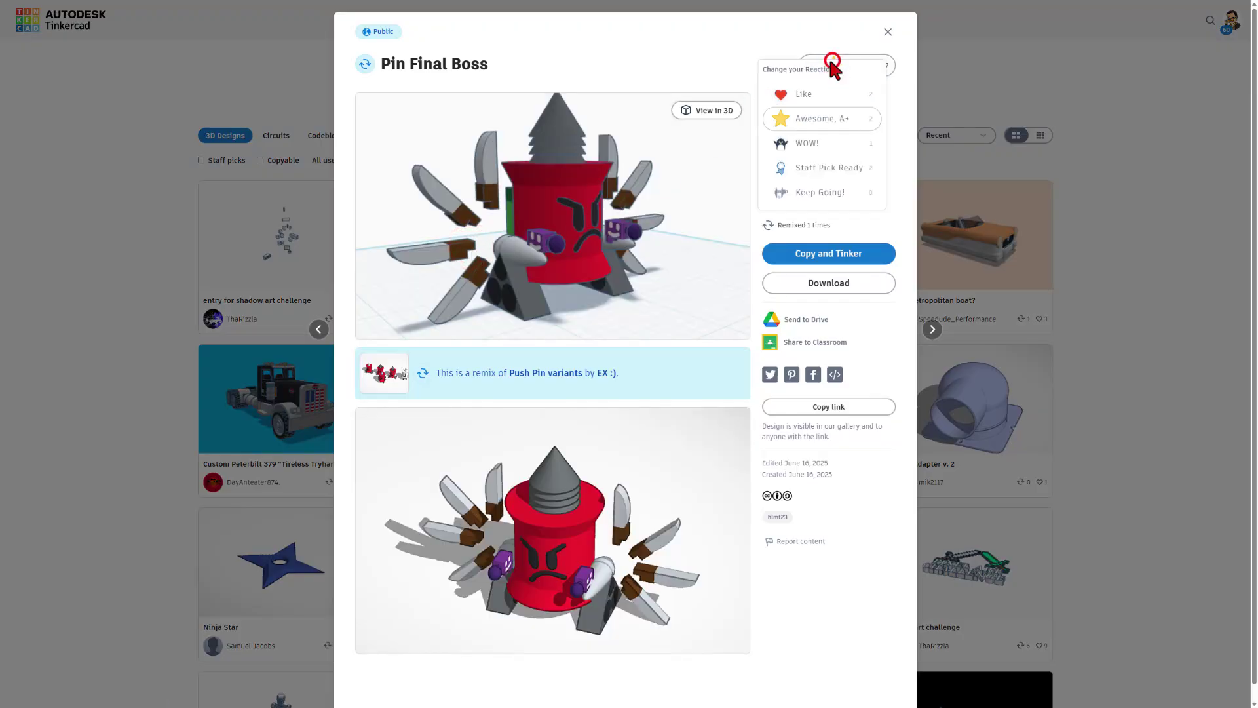
click(833, 148)
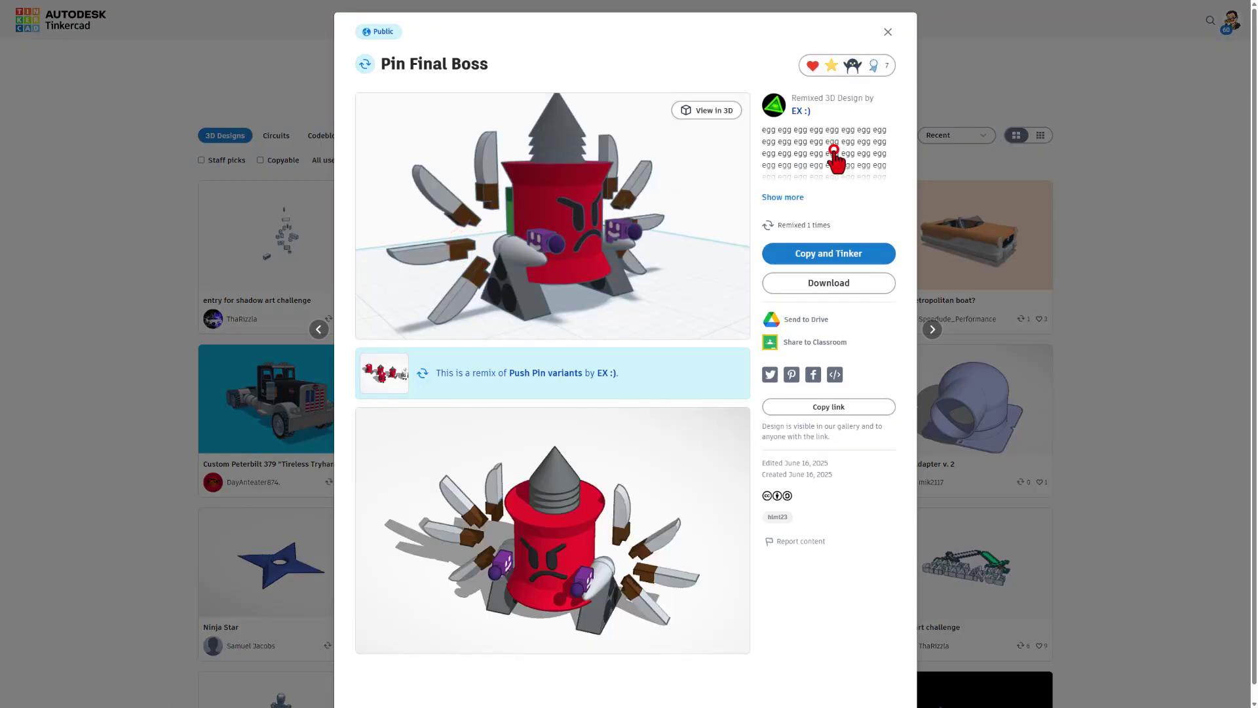
click(935, 82)
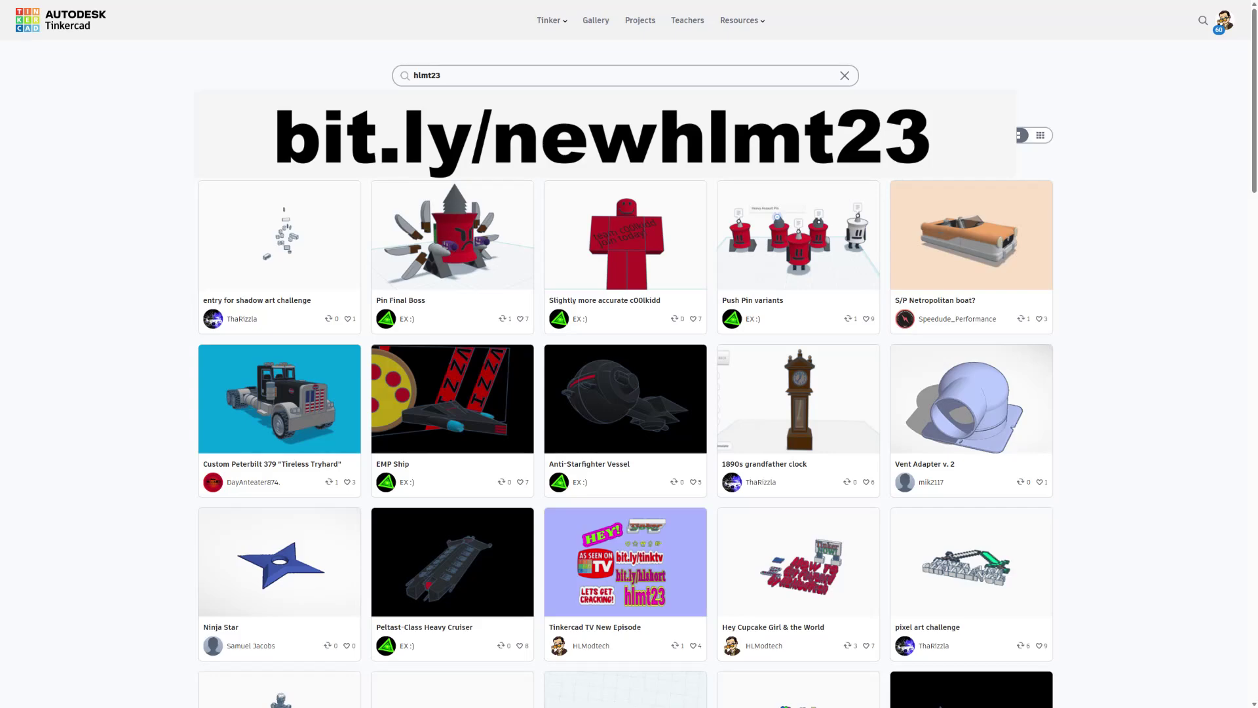
Give Custom Peterbilt 379 'Tireless Tryhard' an Awesome, A+ reaction and close it
click(279, 398)
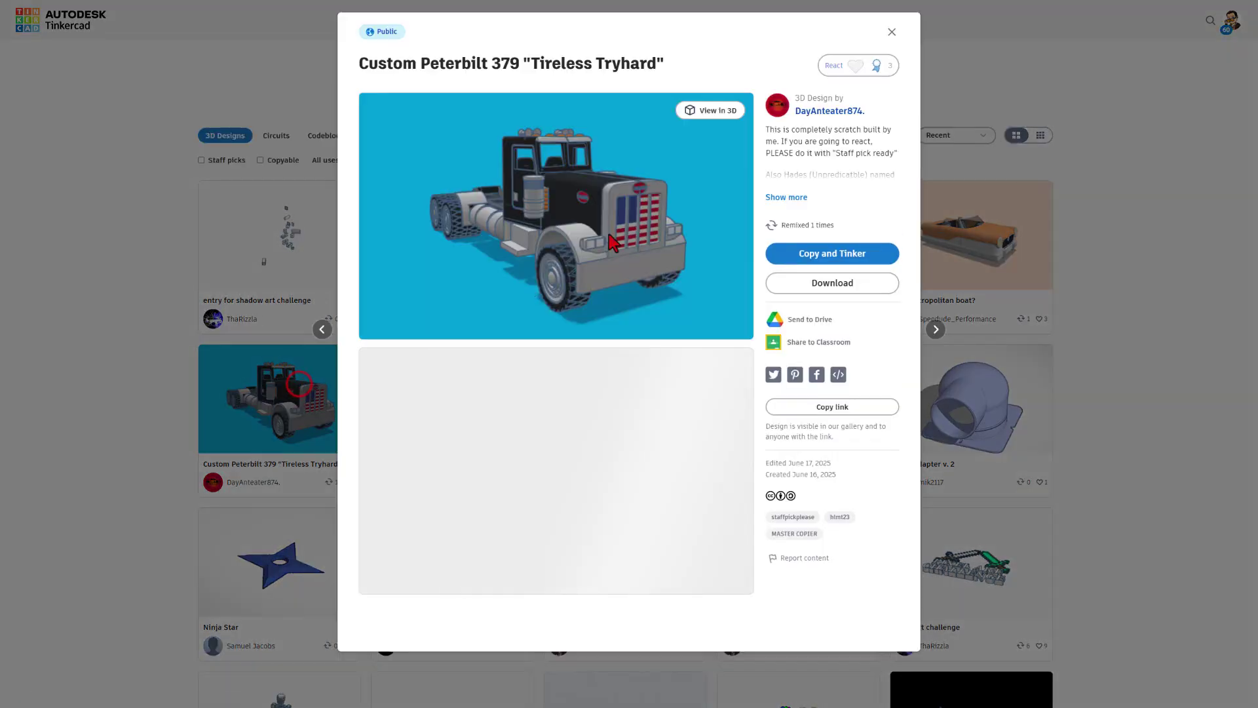
click(866, 65)
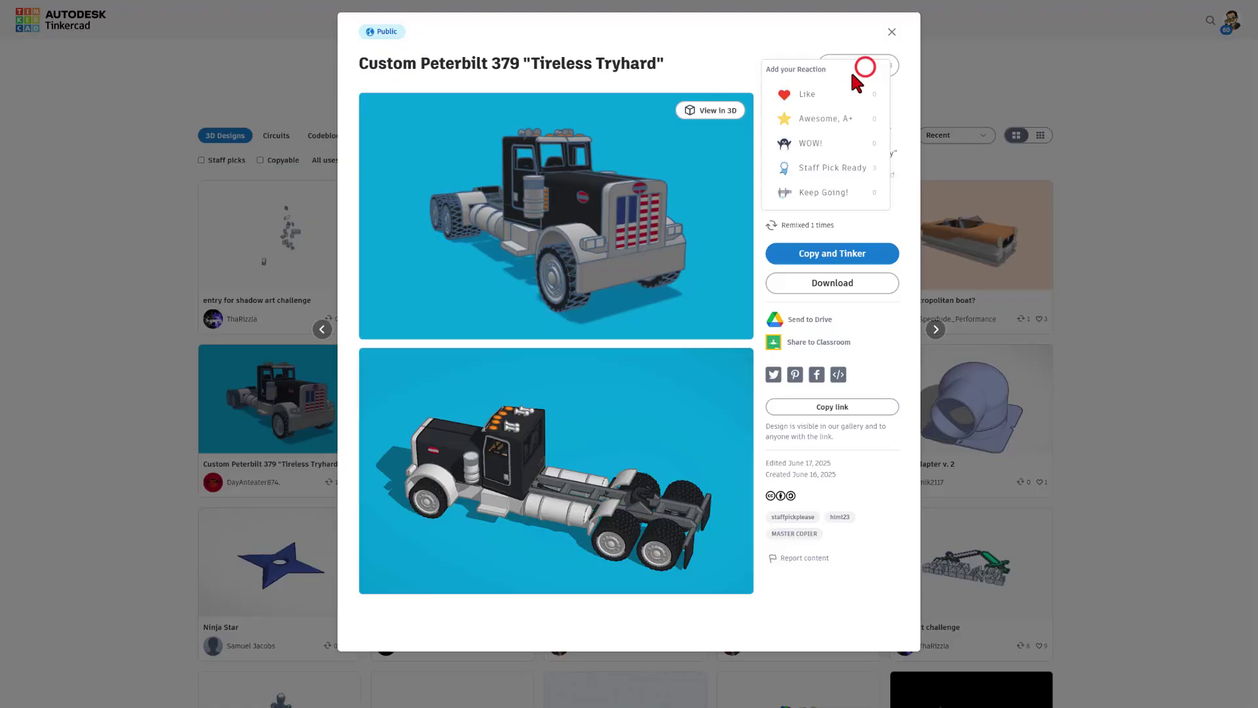
click(839, 118)
click(966, 47)
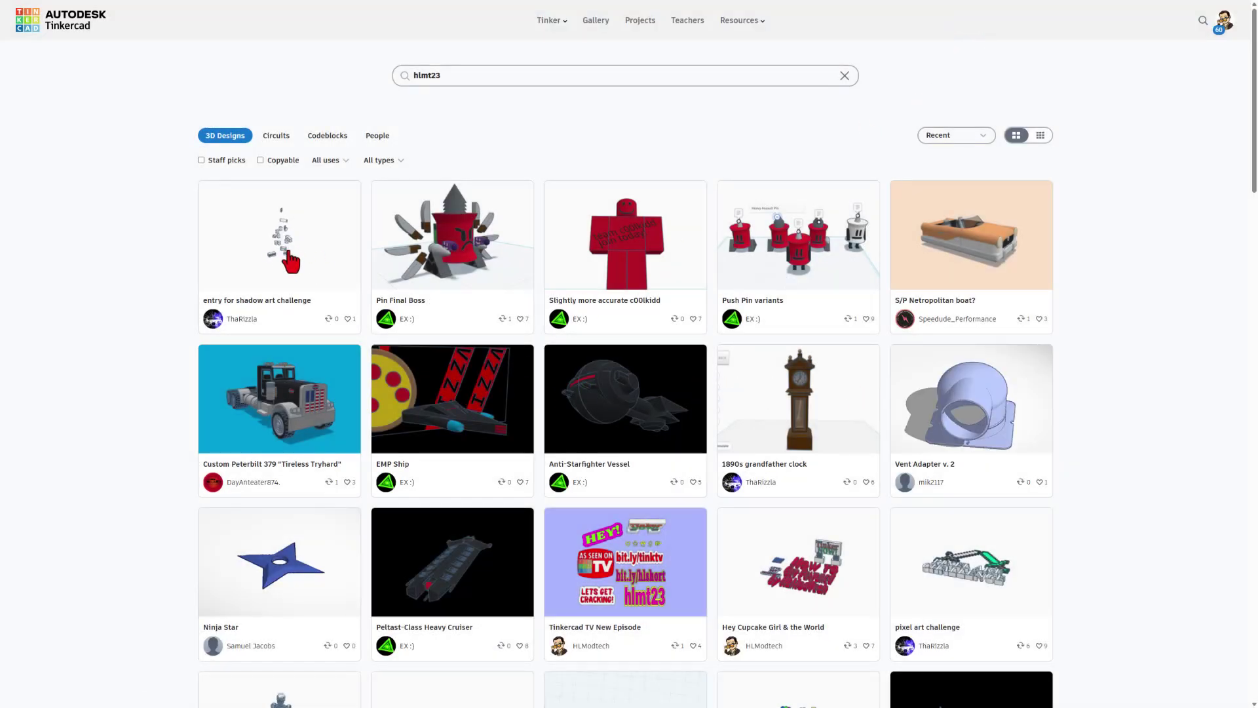
React to Vent Adapter v. 2 with WOW! and close its details
click(968, 407)
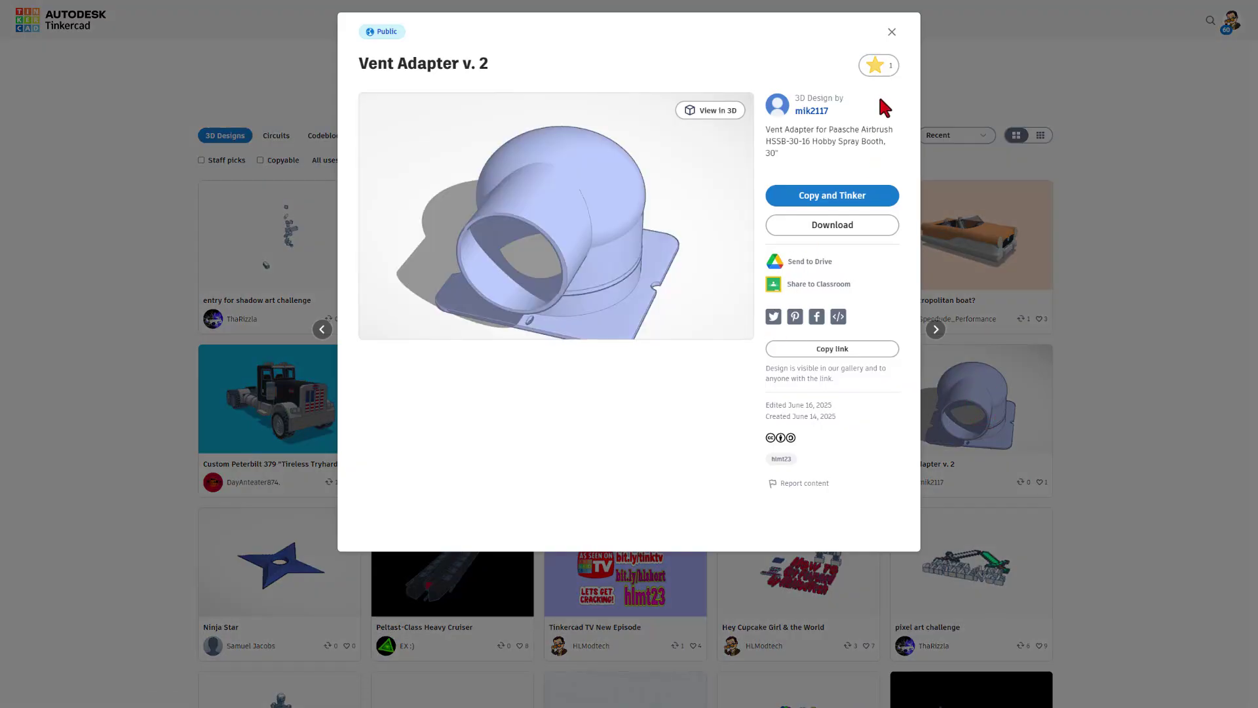
click(878, 67)
click(854, 142)
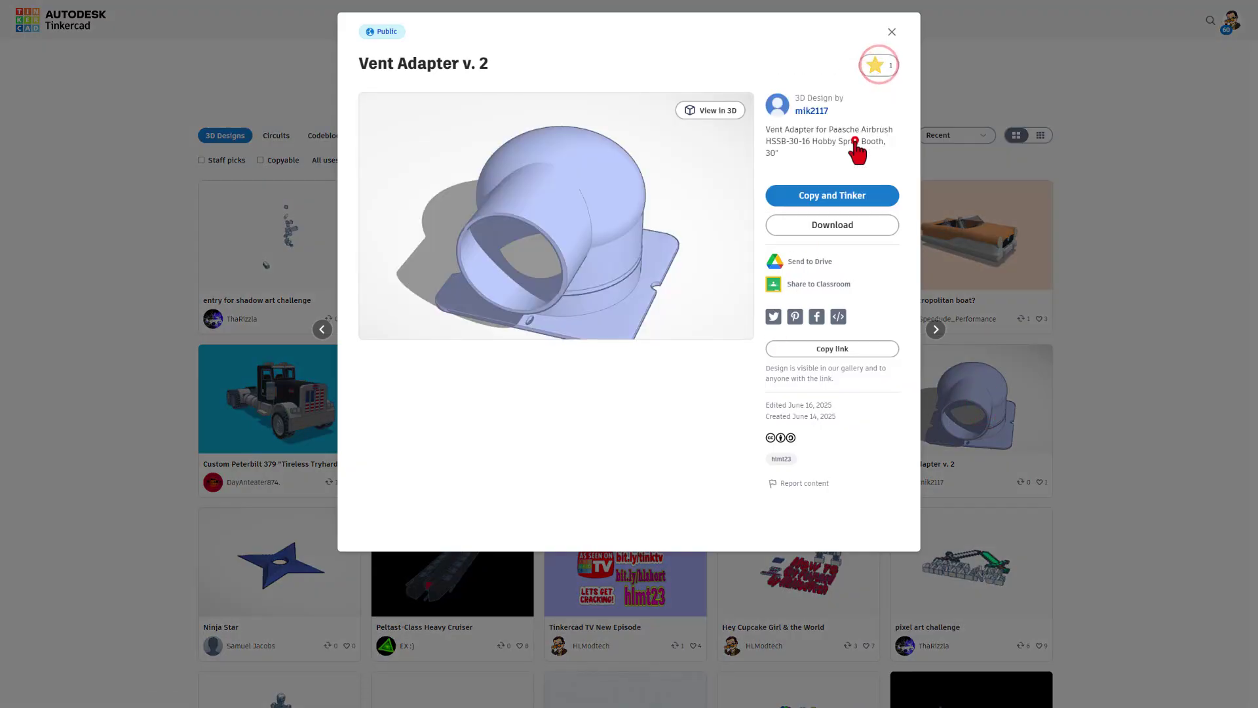
click(981, 77)
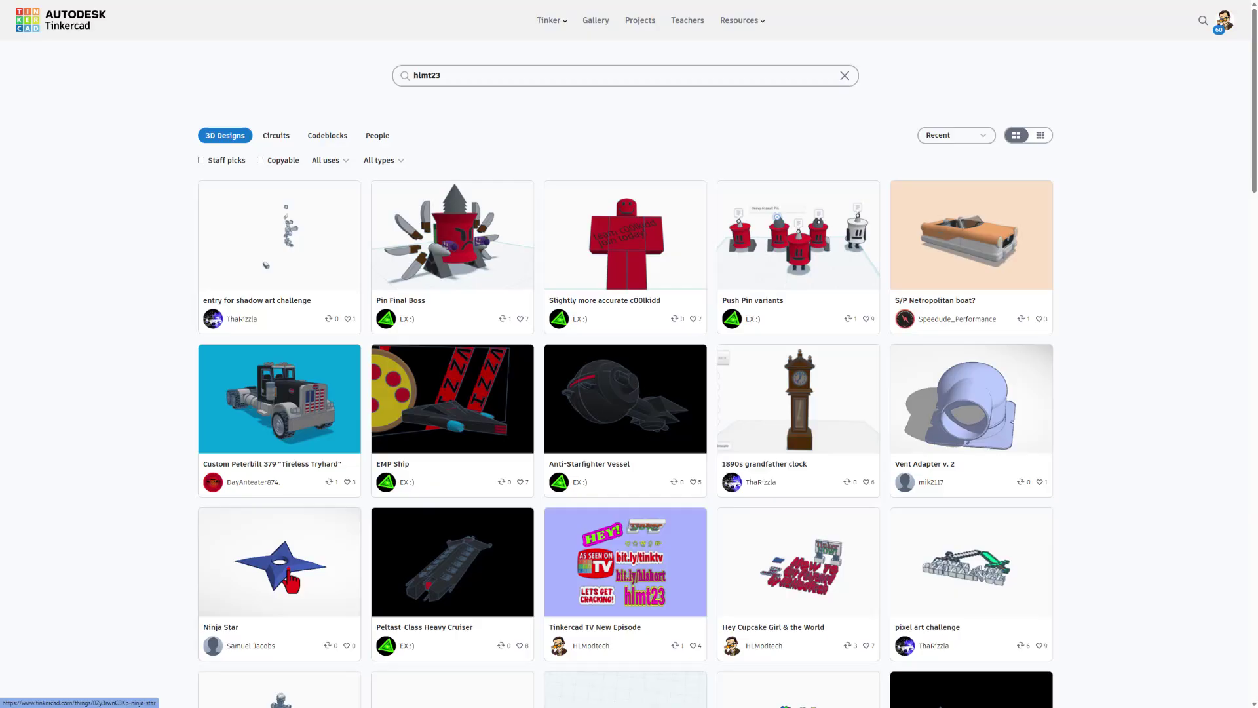
Give Ninja Star an Awesome, A+ reaction and close its details
click(289, 567)
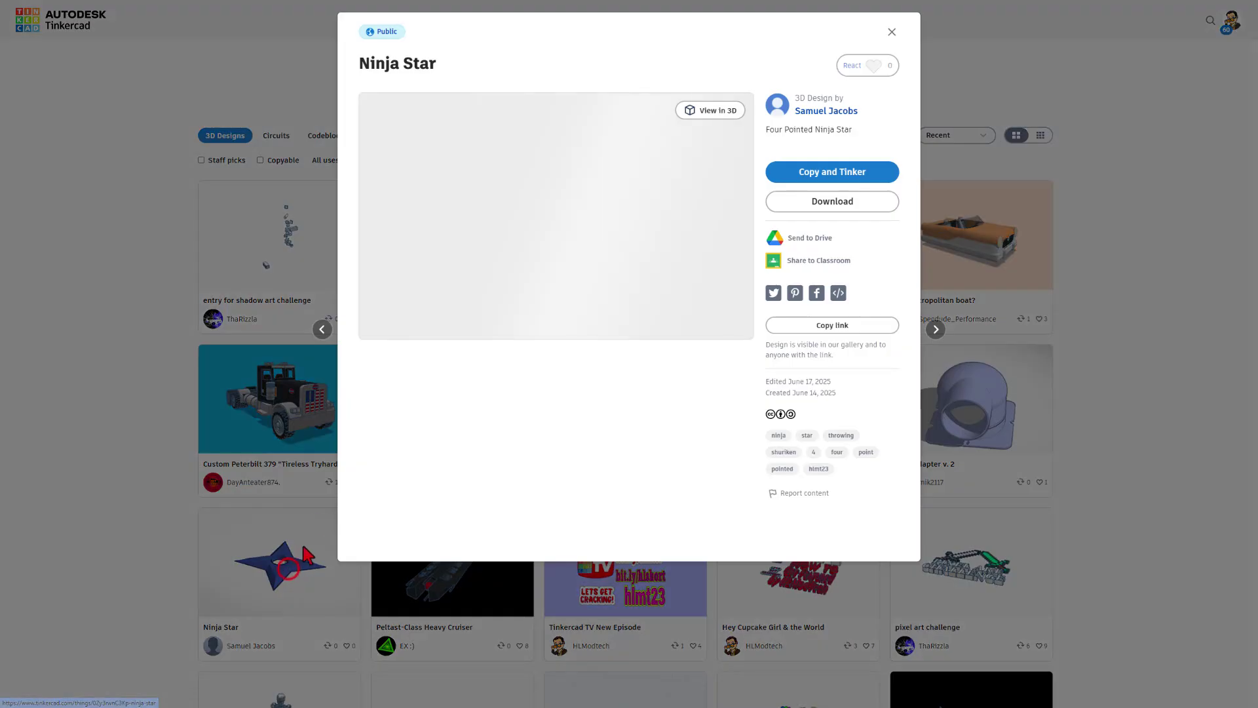
click(858, 78)
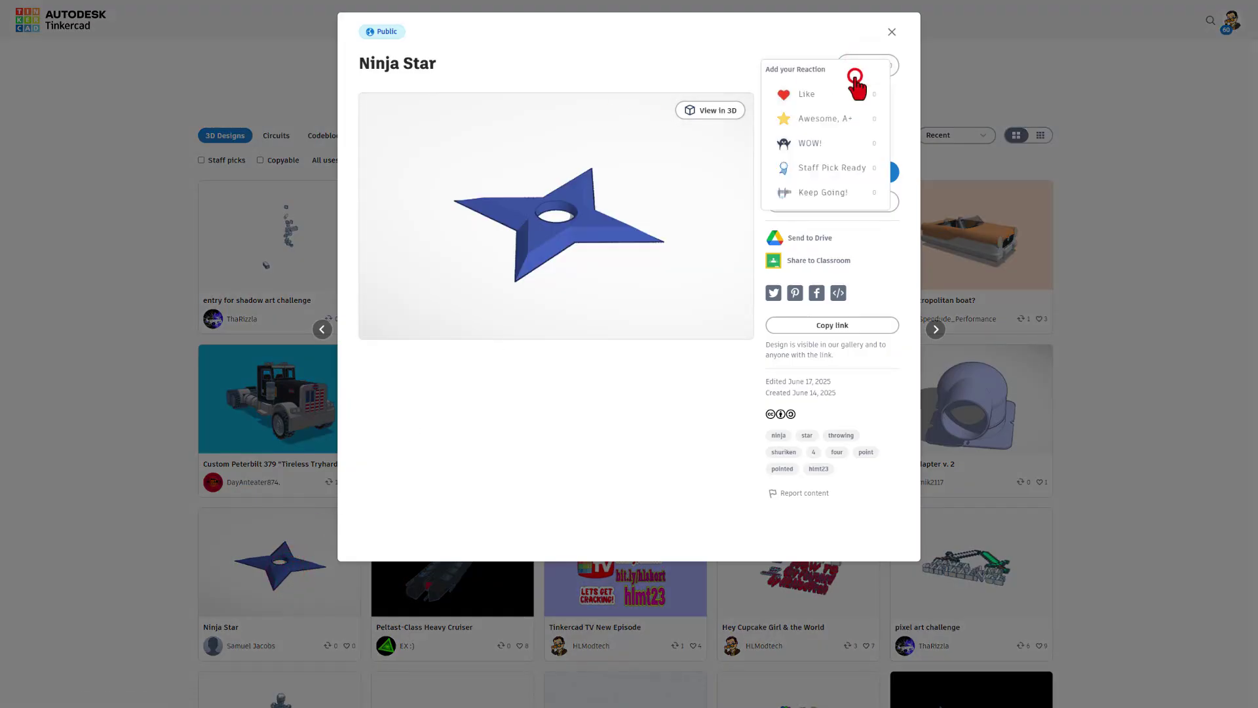
click(840, 131)
click(962, 71)
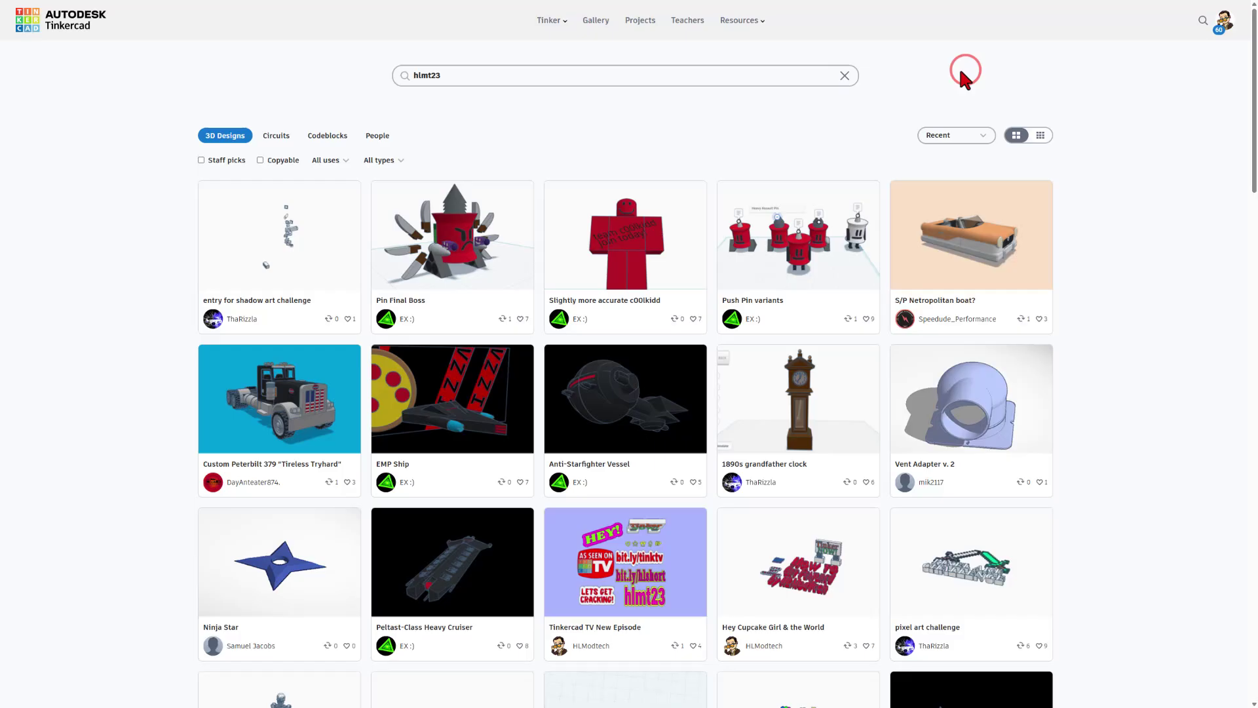
From Hey Cupcake Girl & the World, visit its creator's profile and sort designs by Reactions
click(810, 543)
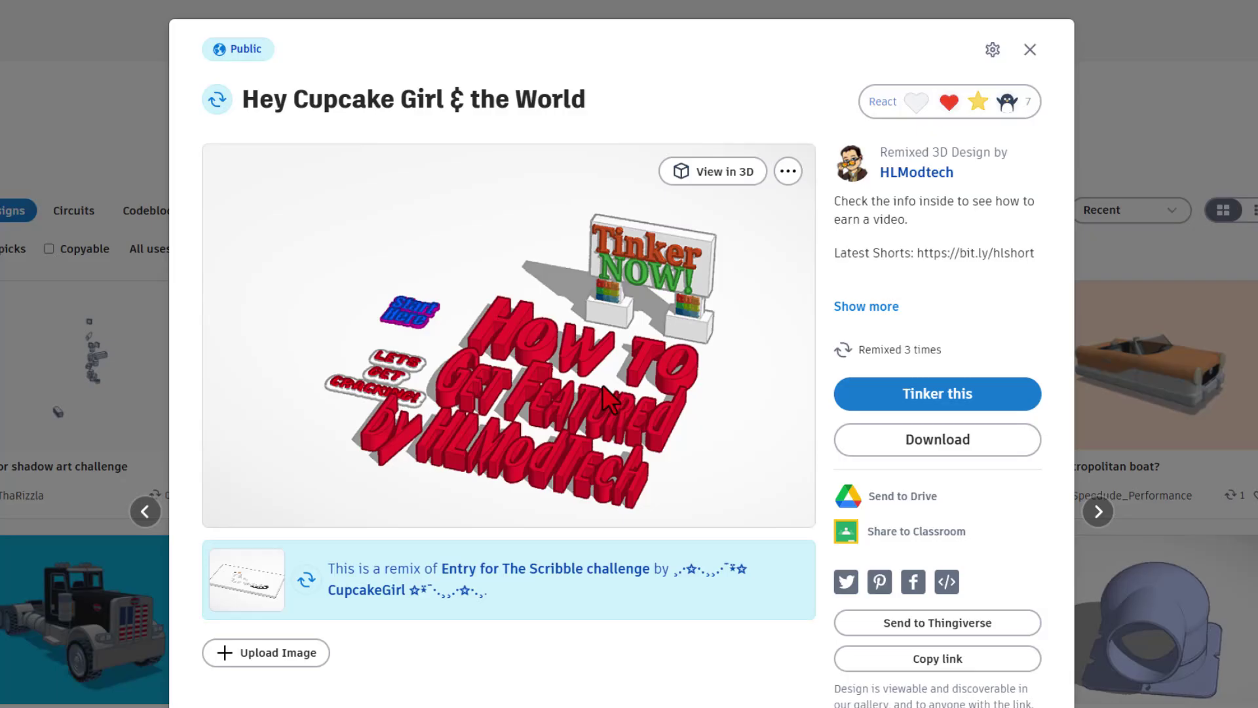
click(917, 173)
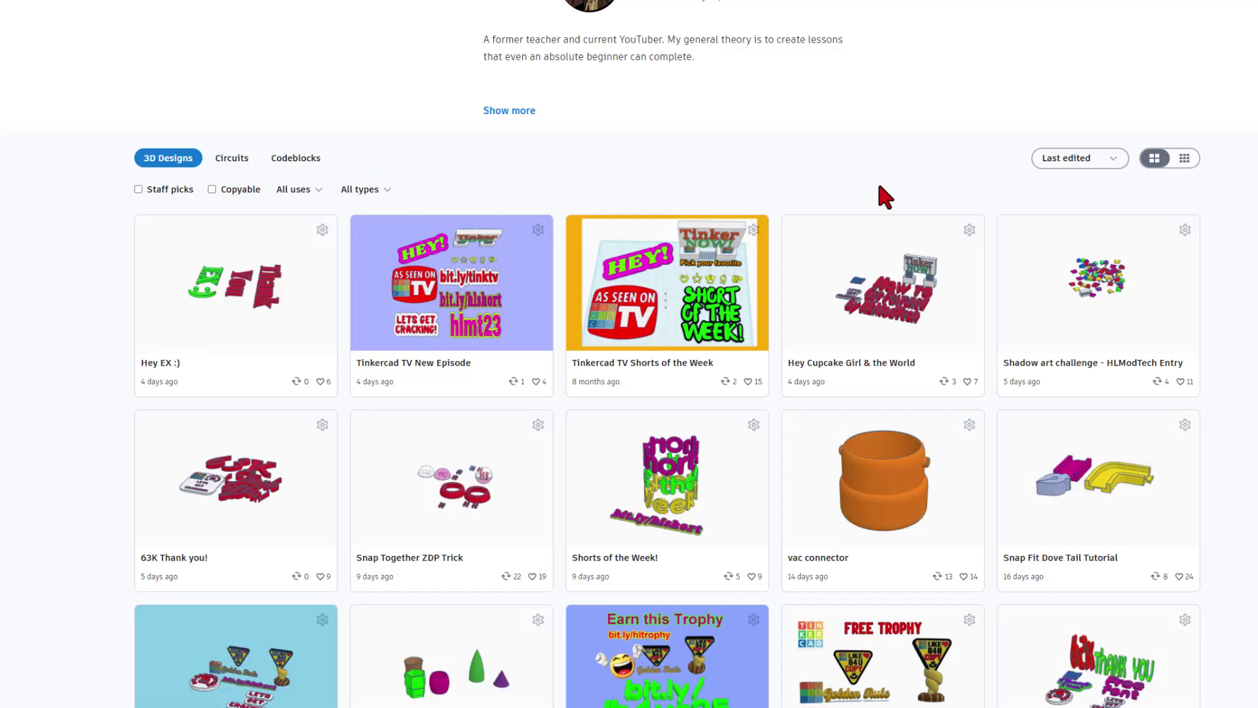
click(1068, 162)
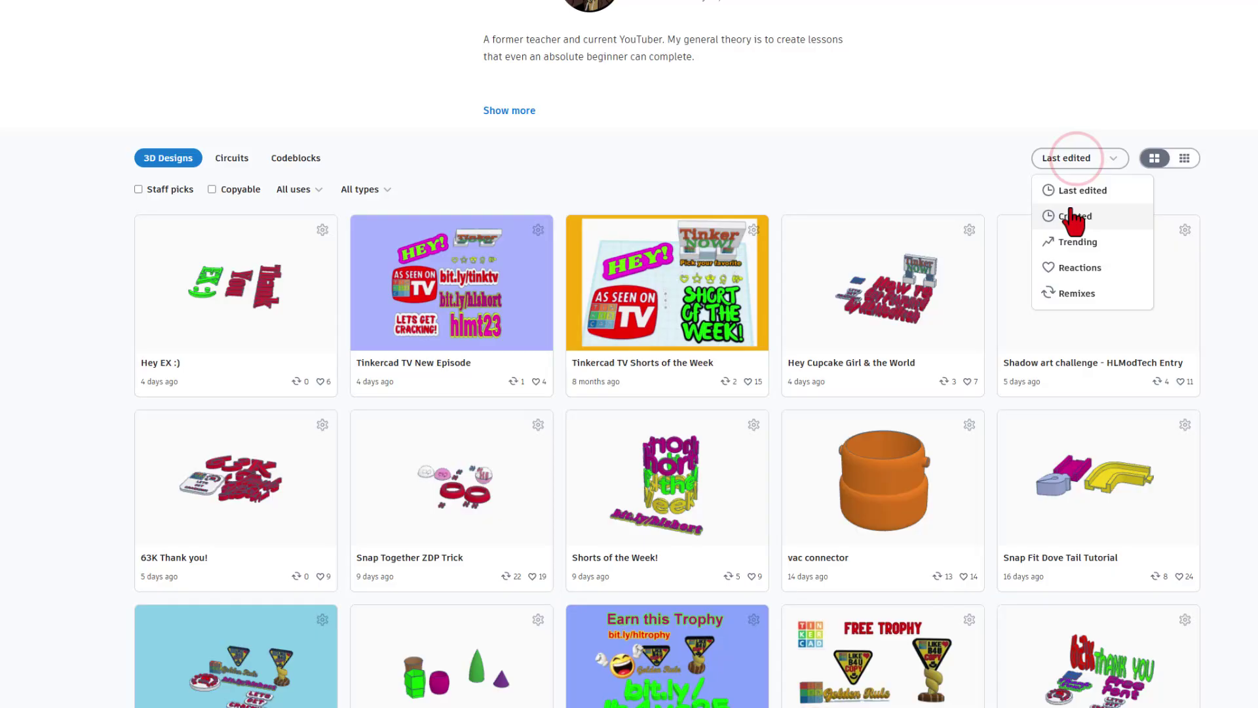
click(1079, 267)
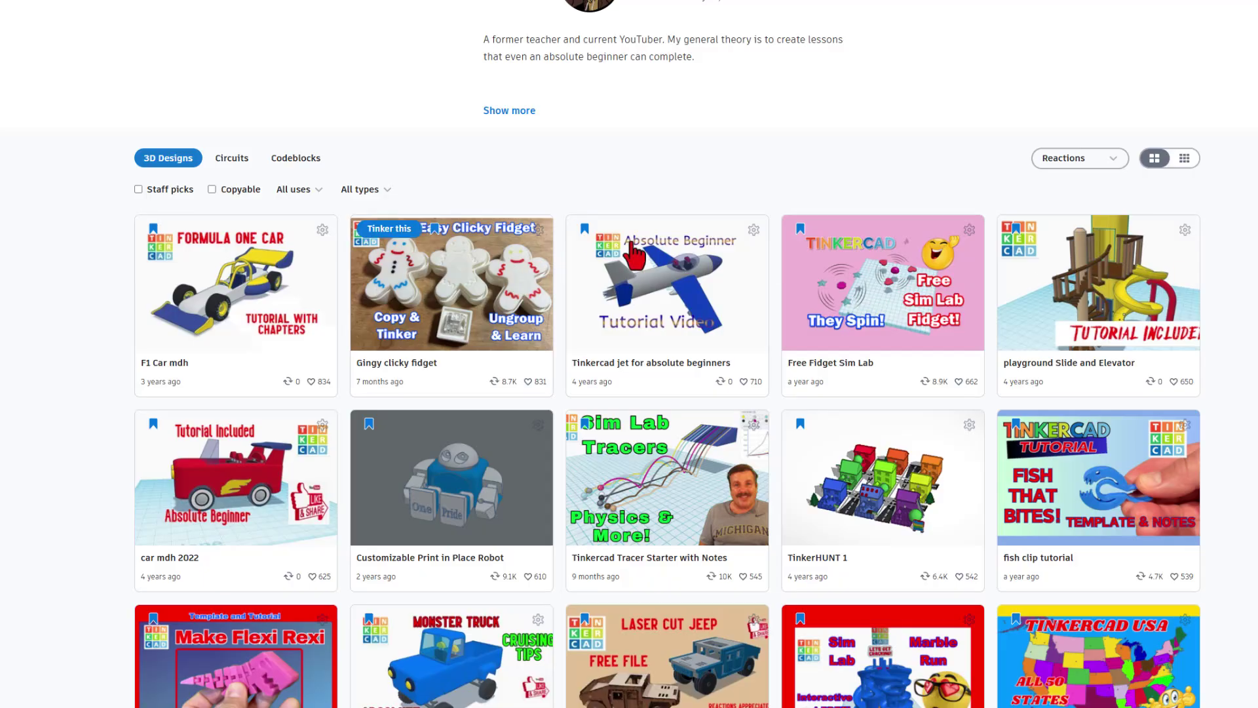
click(483, 295)
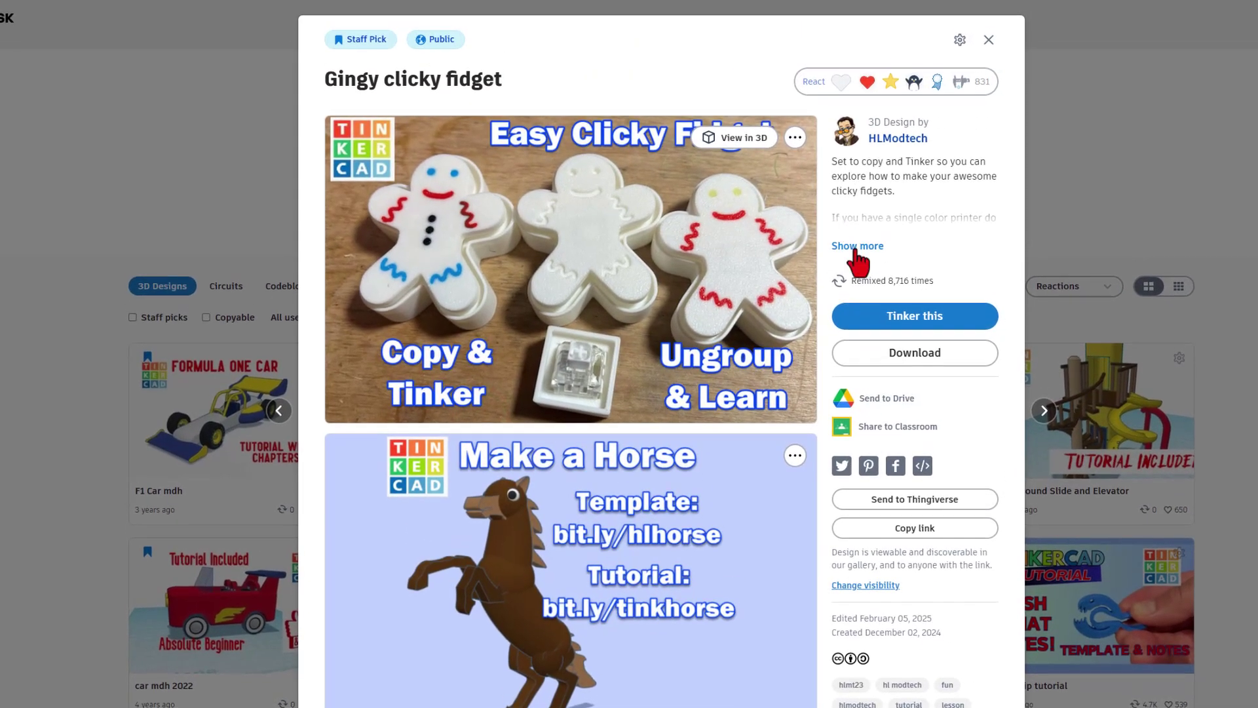
click(855, 245)
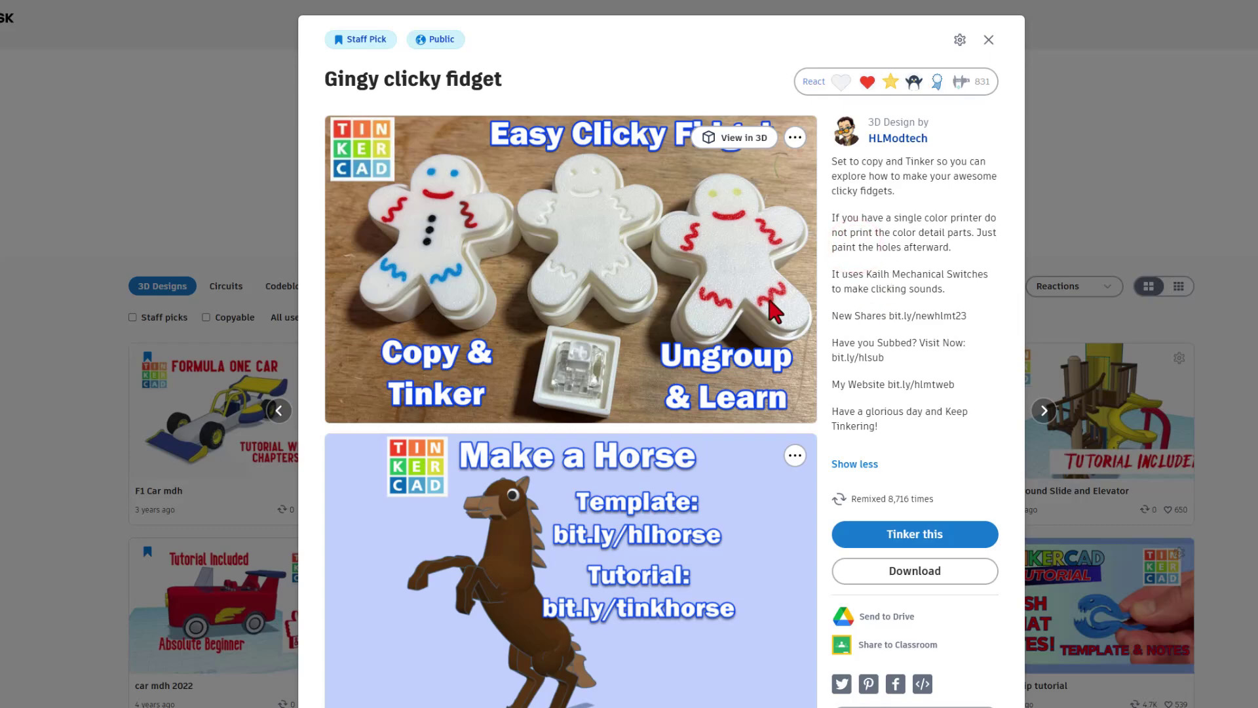
scroll(623, 332, down, 4)
scroll(625, 348, down, 2)
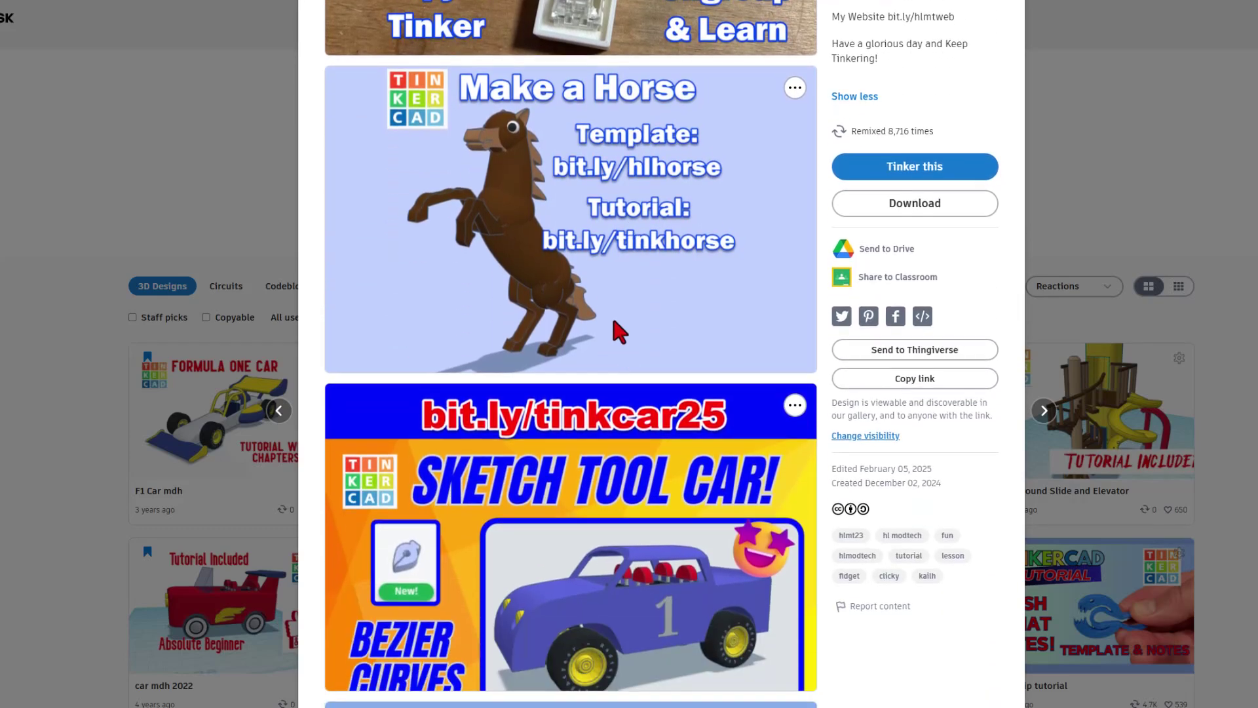
scroll(644, 432, down, 4)
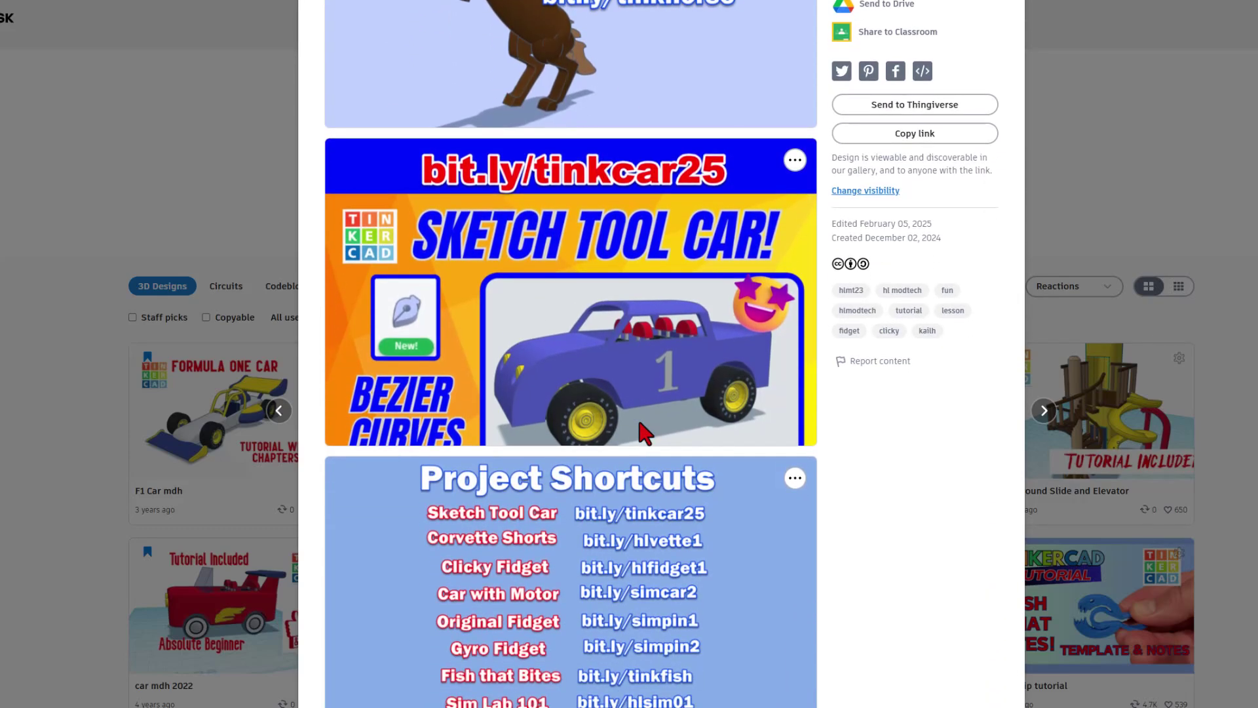
scroll(622, 477, up, 10)
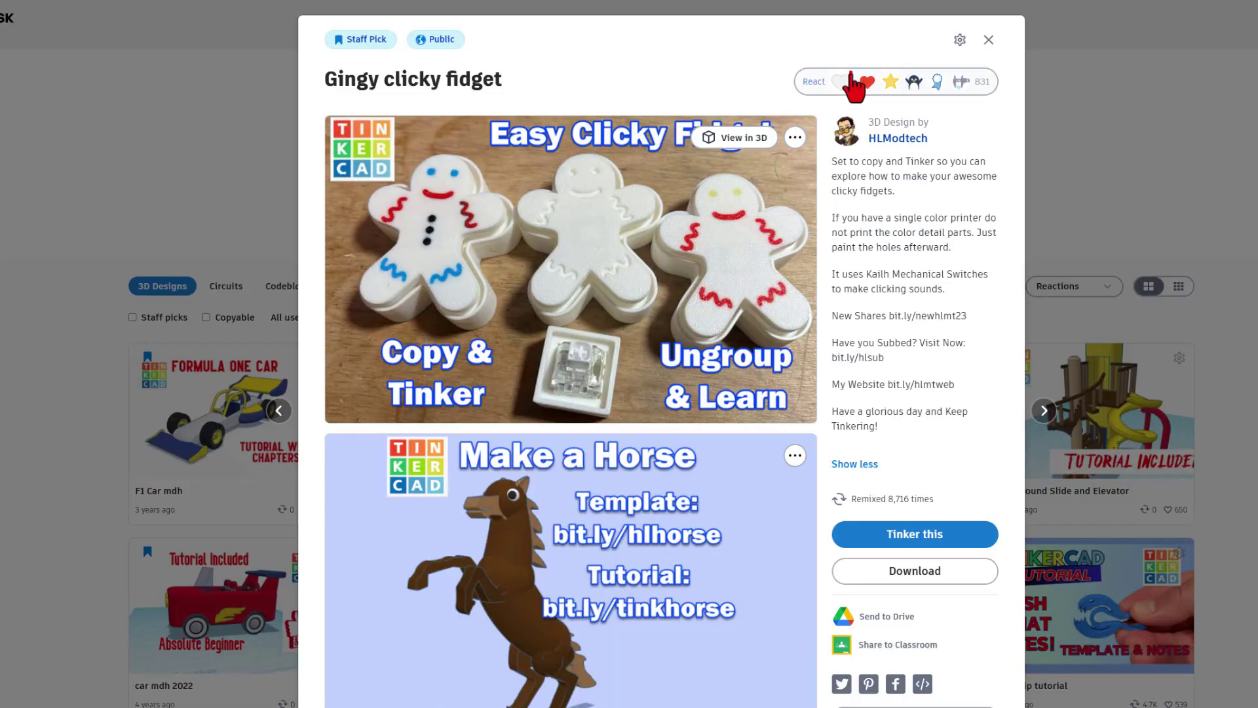
click(845, 77)
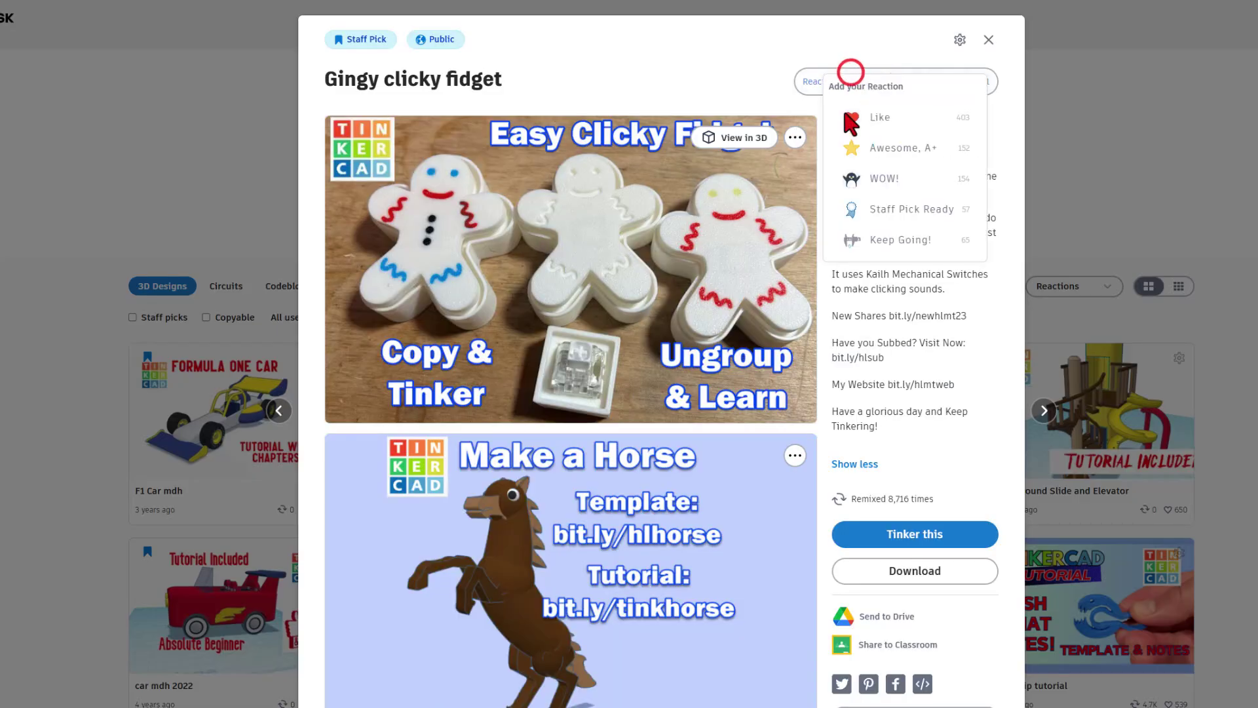
click(690, 62)
click(1200, 178)
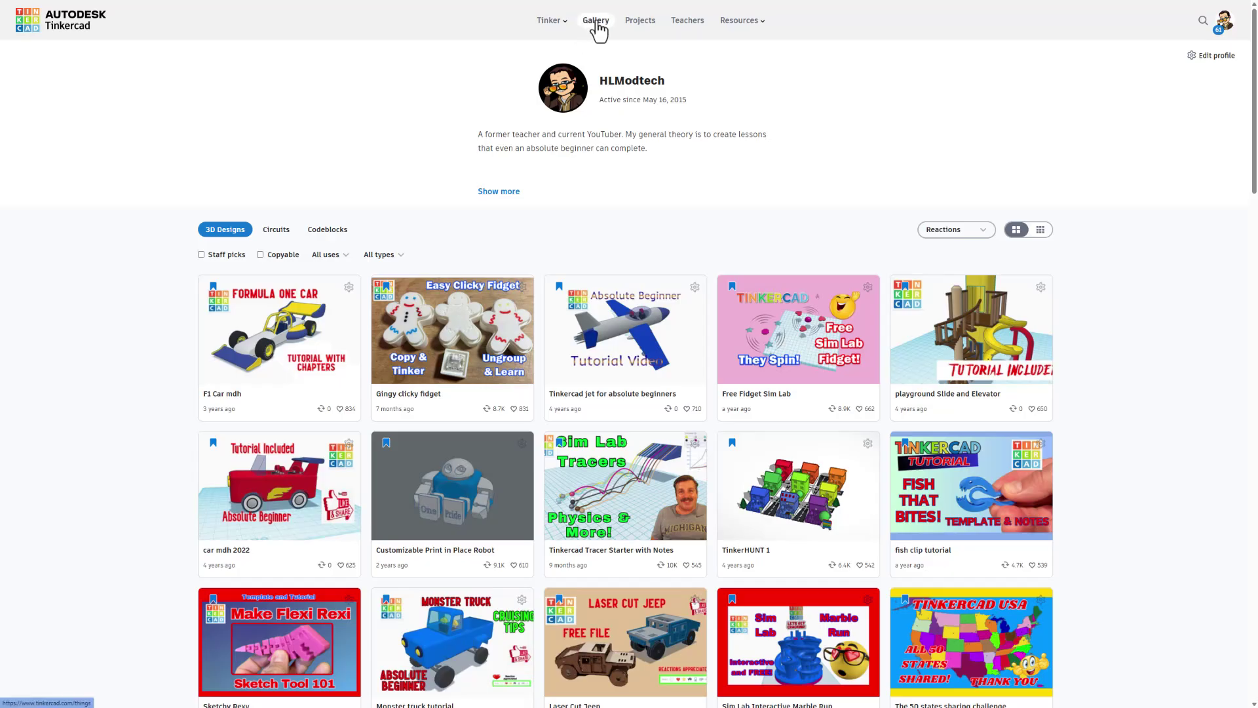
Show the community gallery with Staff picks unticked, in the small-thumbnail grid view
click(597, 24)
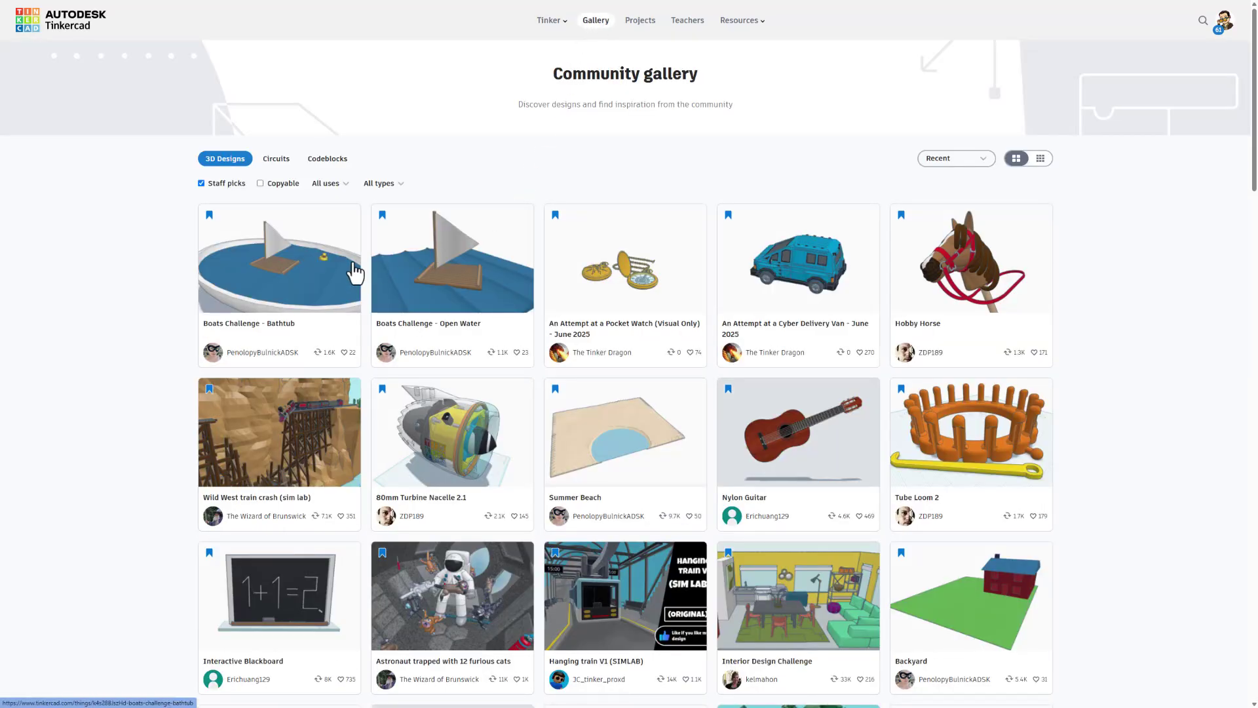
click(201, 184)
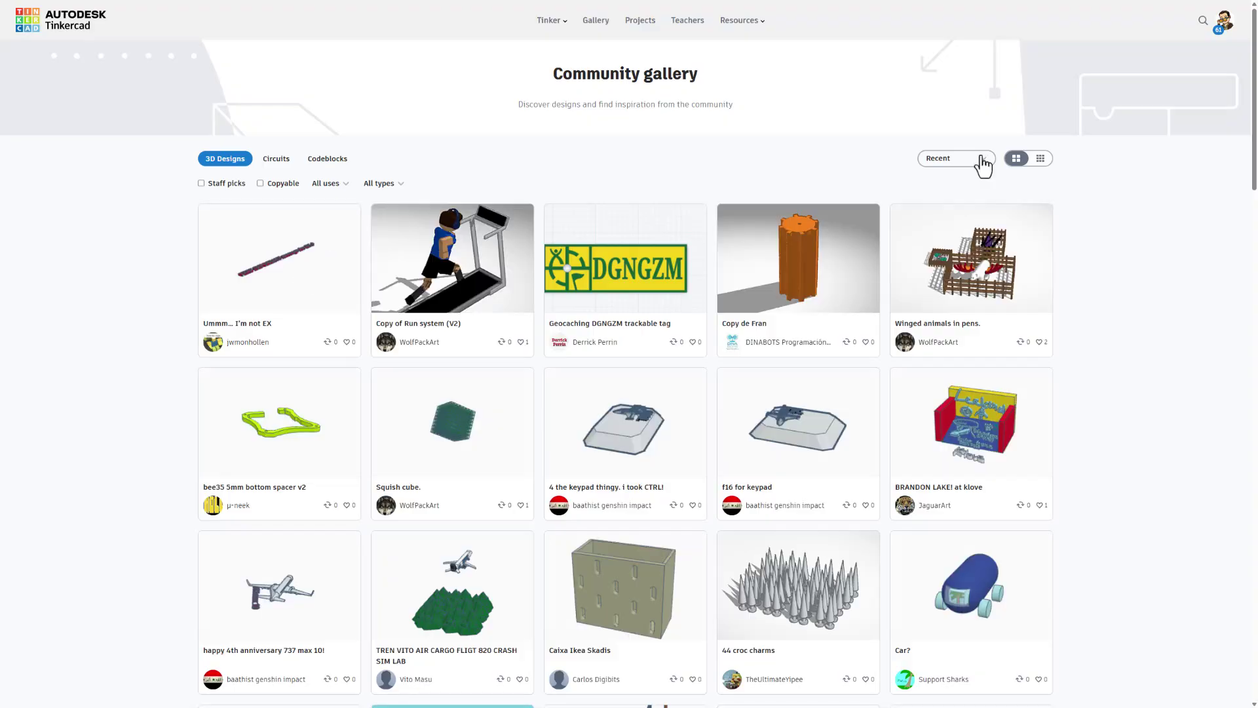
click(1040, 159)
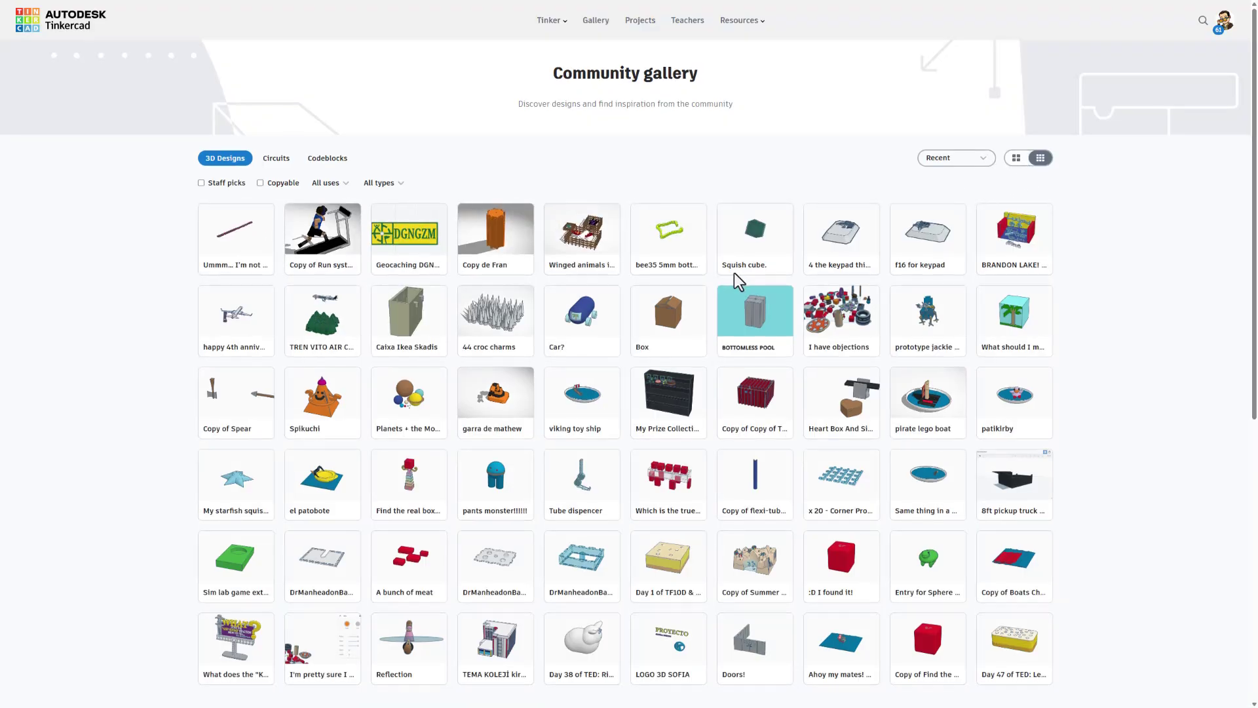
scroll(733, 272, down, 1)
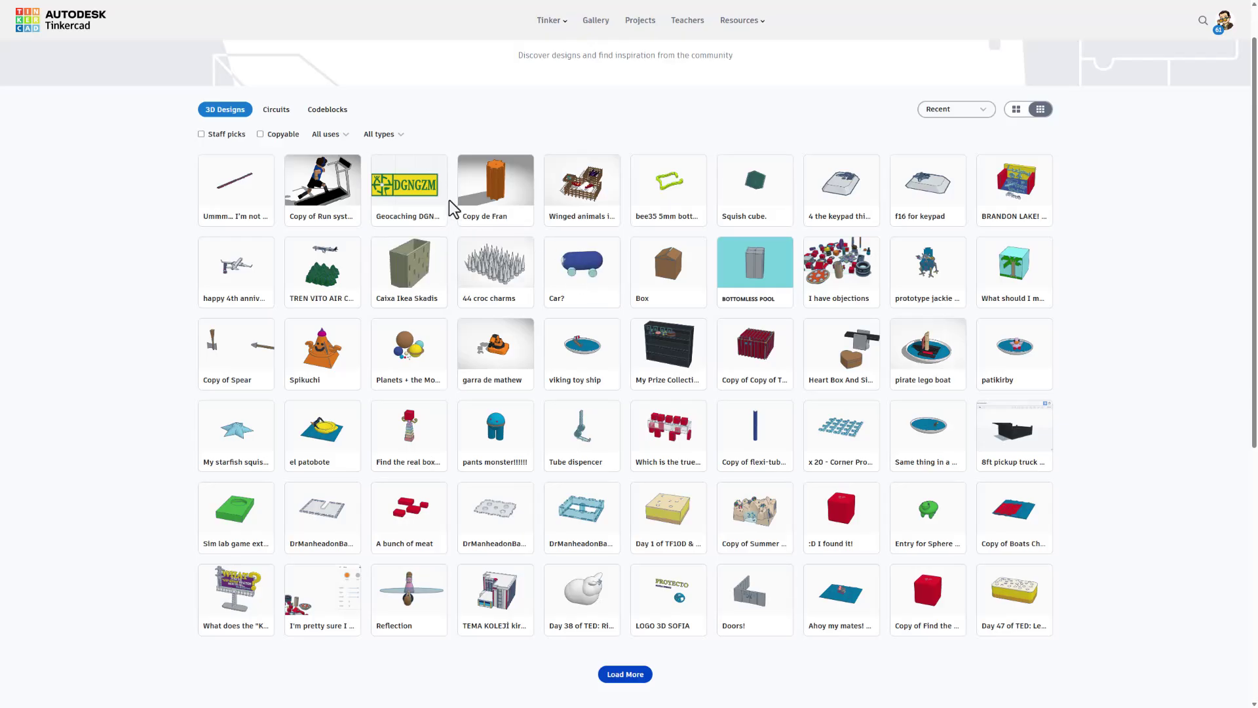
React Awesome, A+ to the Winged animals in pens and Spikuchi designs
click(572, 195)
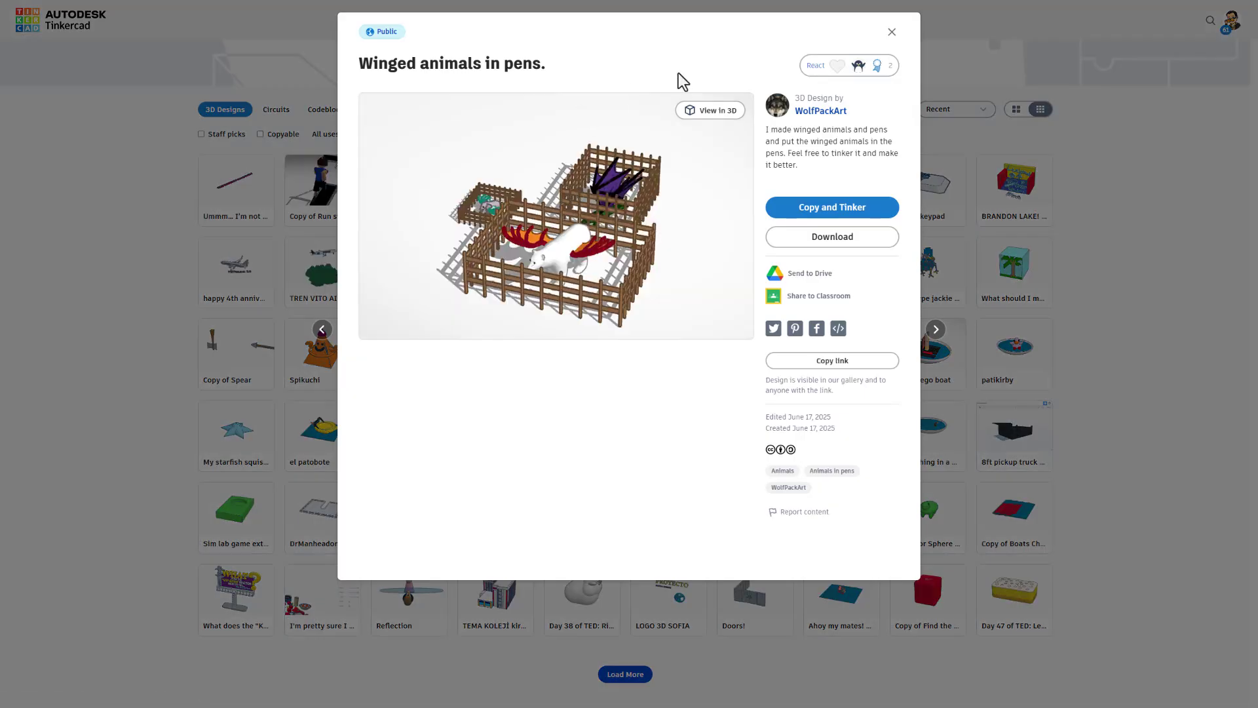
click(821, 65)
click(831, 124)
click(976, 66)
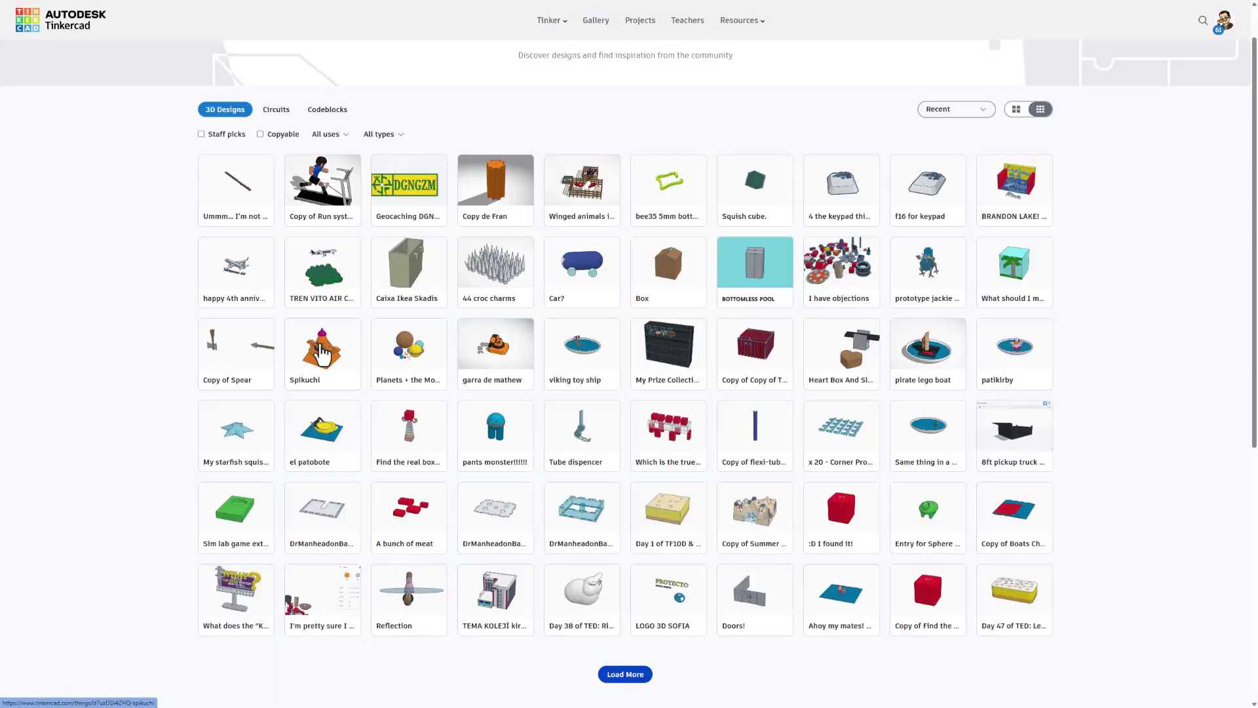
click(320, 351)
click(862, 69)
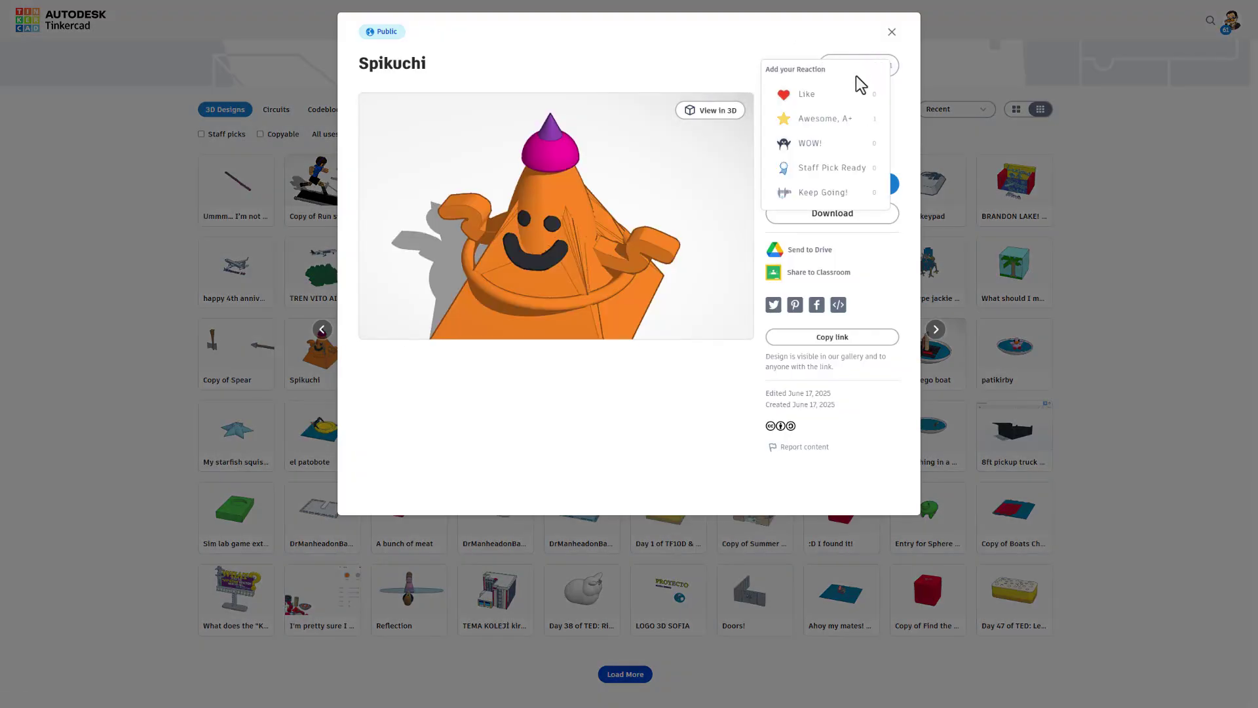
click(847, 120)
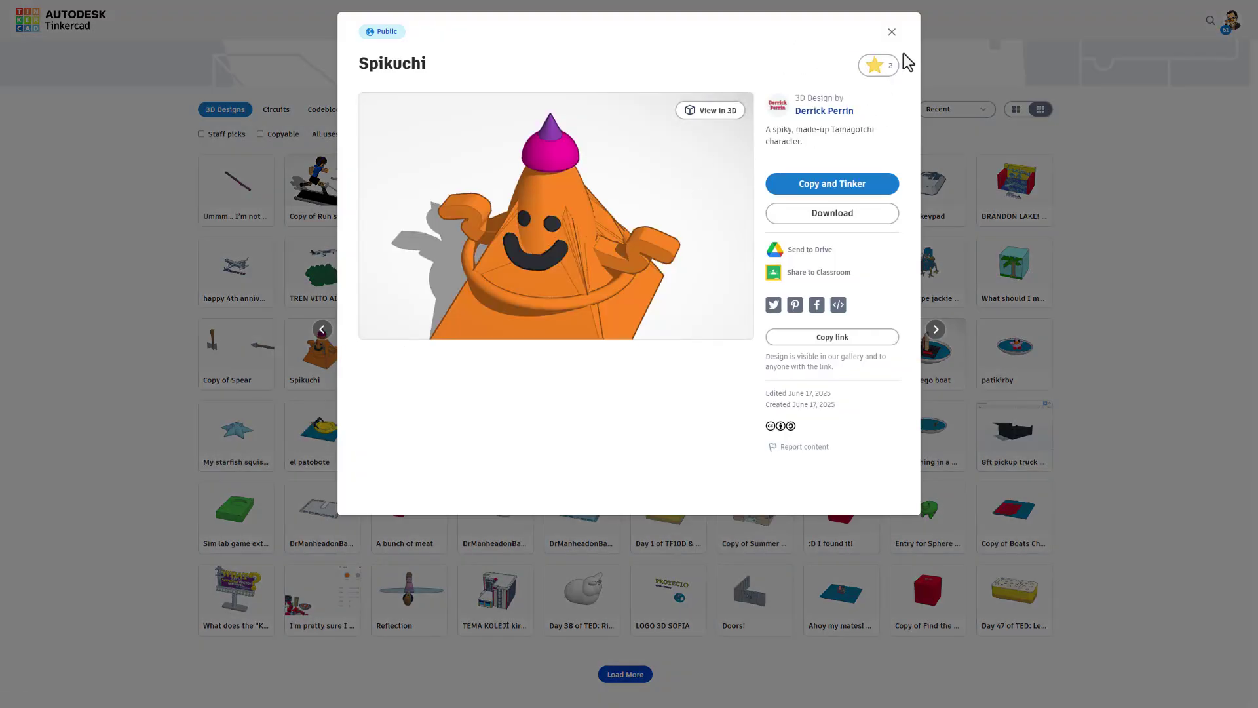